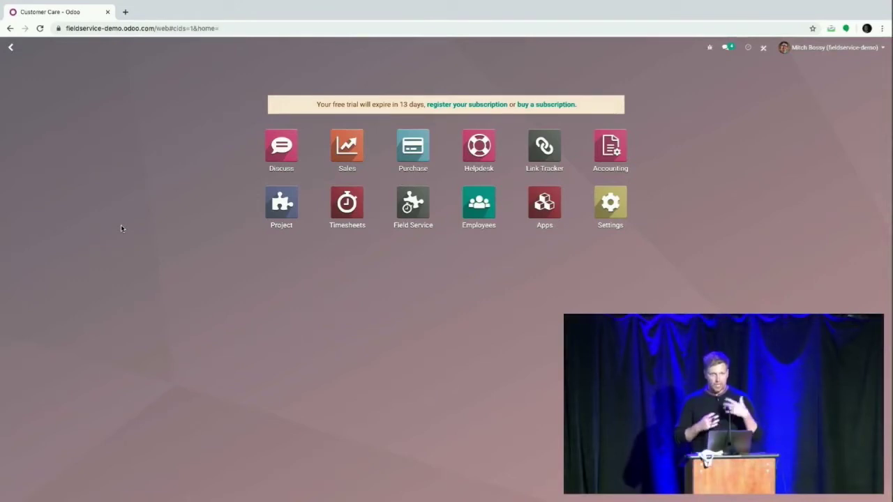
Look over the fields of a blank Field Service task form and return to the task list without saving
{"action": "left_click", "coordinate": [413, 203]}
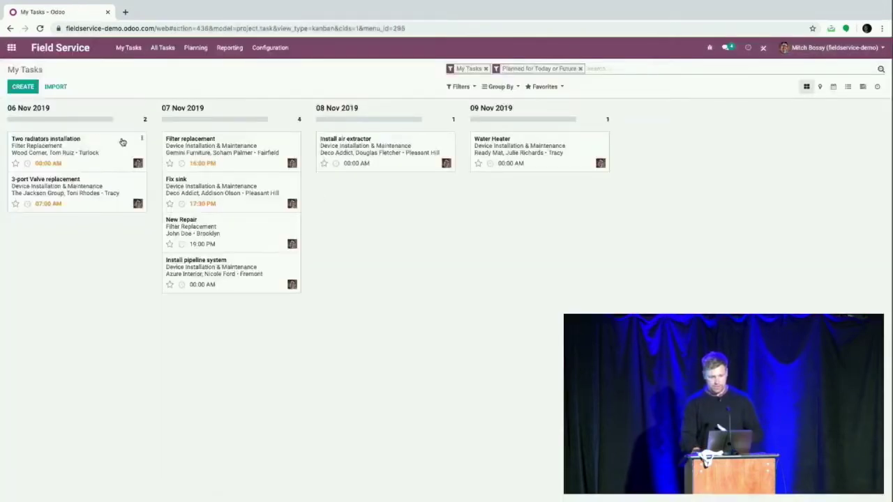
{"action": "left_click", "coordinate": [23, 86]}
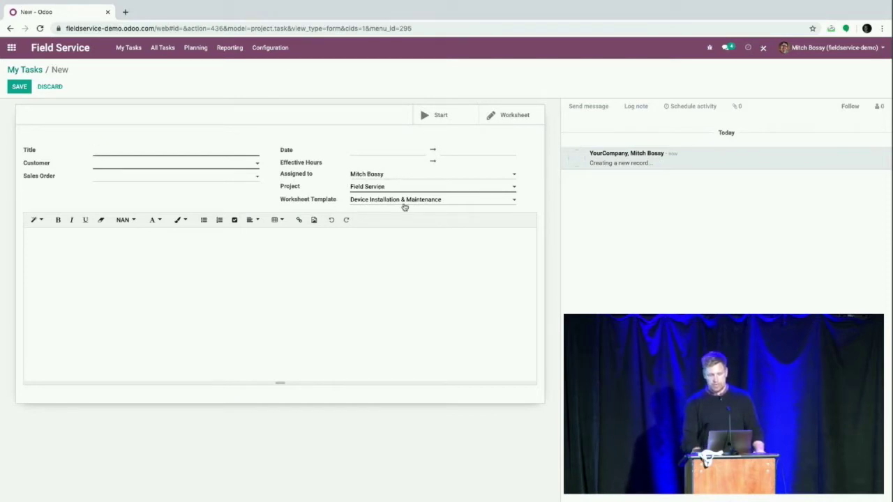
{"action": "mouse_move", "coordinate": [405, 207]}
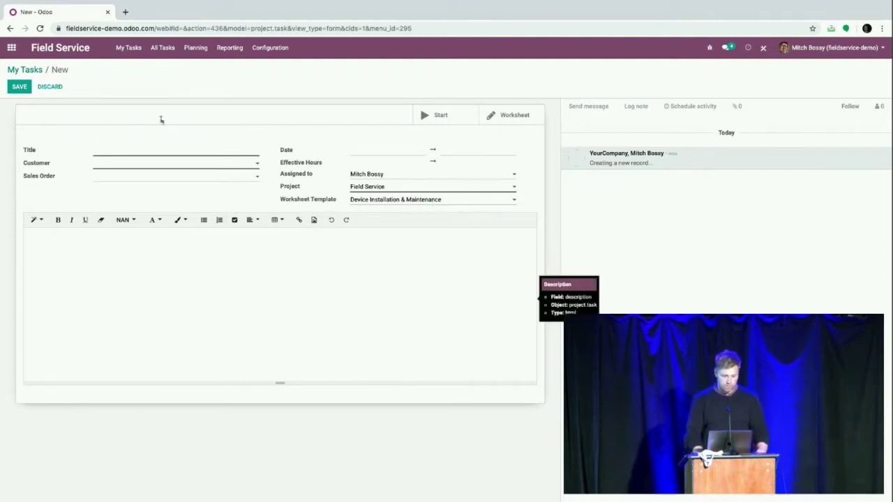
{"action": "left_click", "coordinate": [31, 71]}
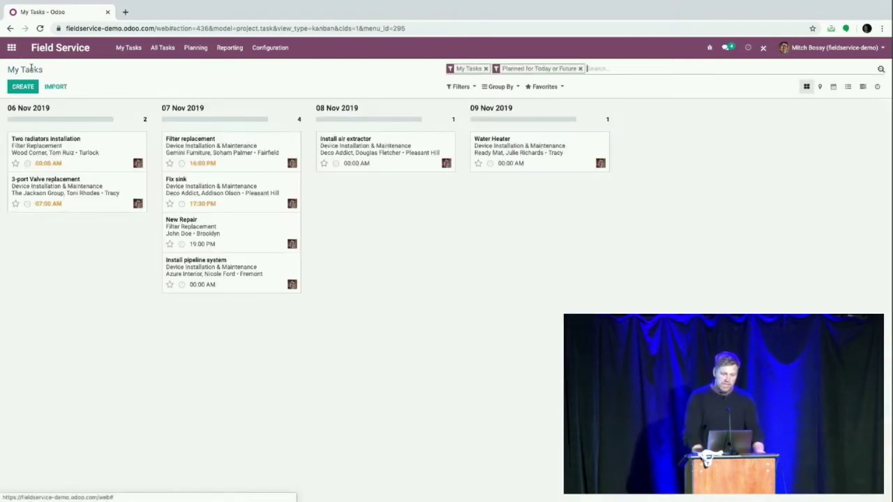
Find the sales orders list through the app search and view the most recent order
{"action": "left_click", "coordinate": [14, 55]}
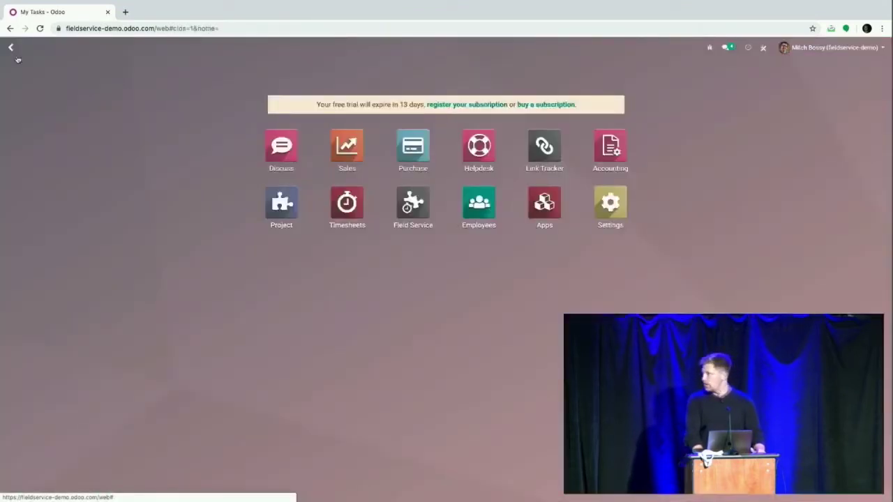
{"action": "type", "text": "order"}
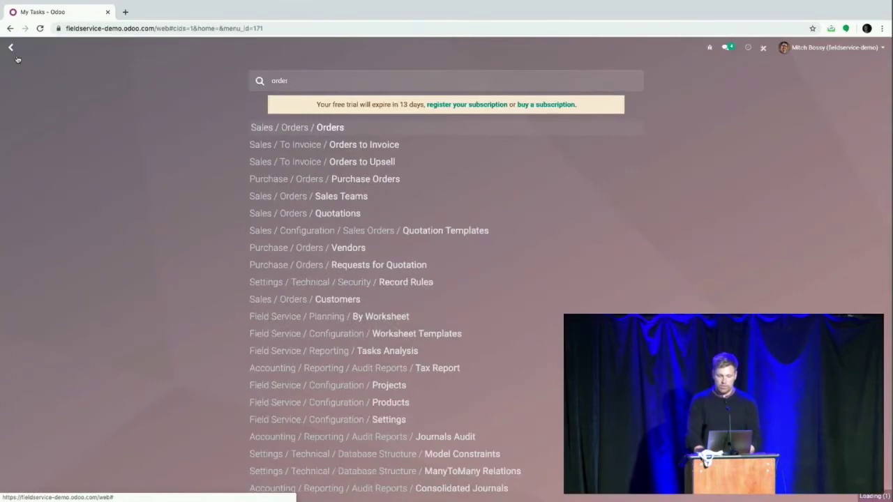
{"action": "key", "text": "Return"}
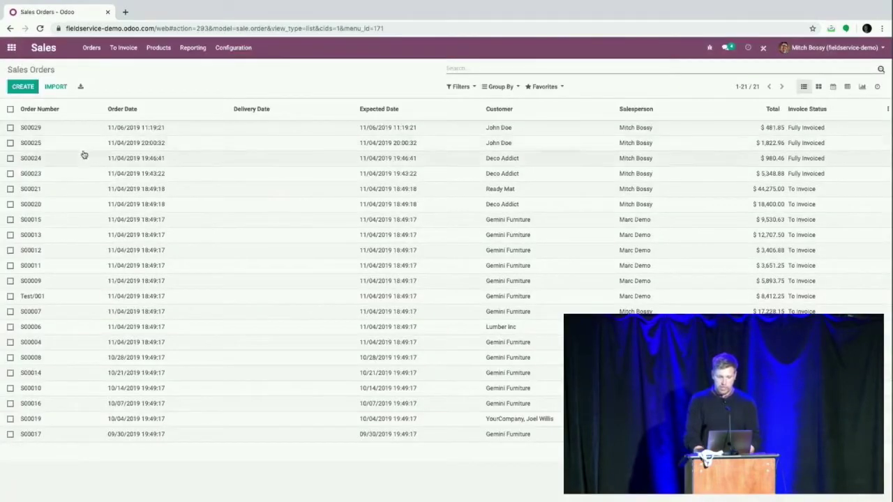
{"action": "left_click", "coordinate": [112, 129]}
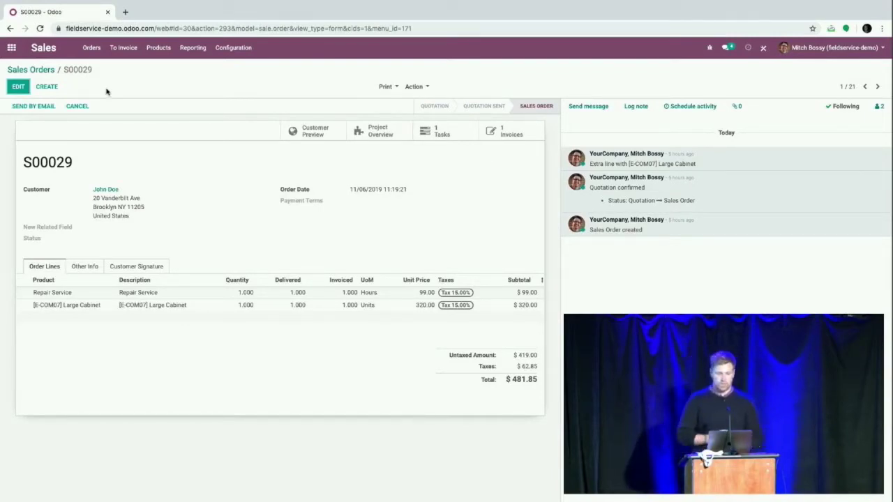
Open the Customer Care tickets in Helpdesk and view the ticket "Where can I download a catalog ?"
{"action": "left_click", "coordinate": [11, 47]}
{"action": "type", "text": "help"}
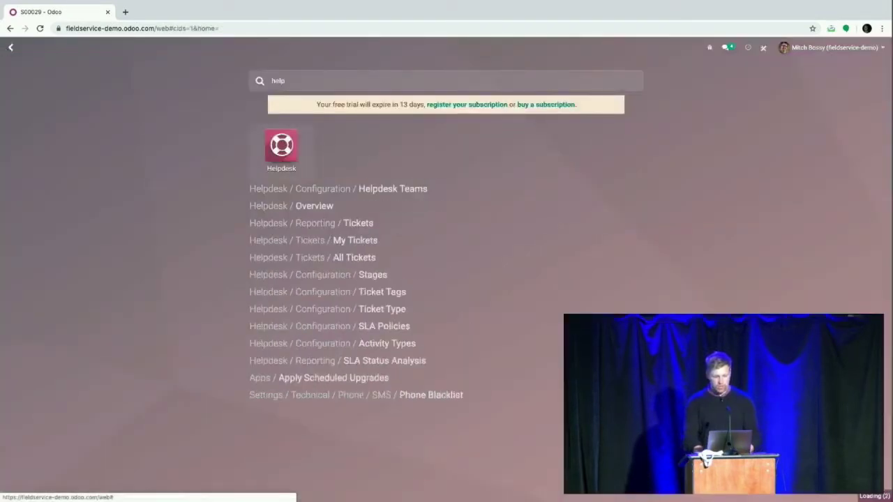
{"action": "key", "text": "Return"}
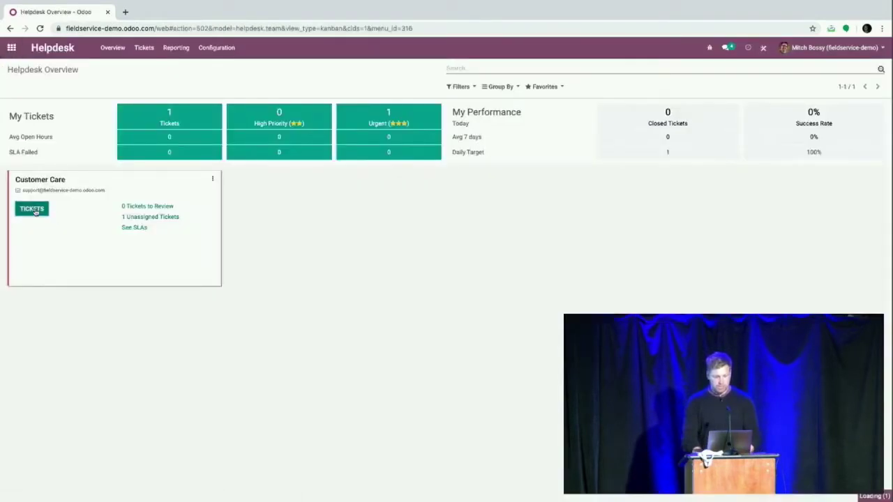
{"action": "left_click", "coordinate": [93, 242]}
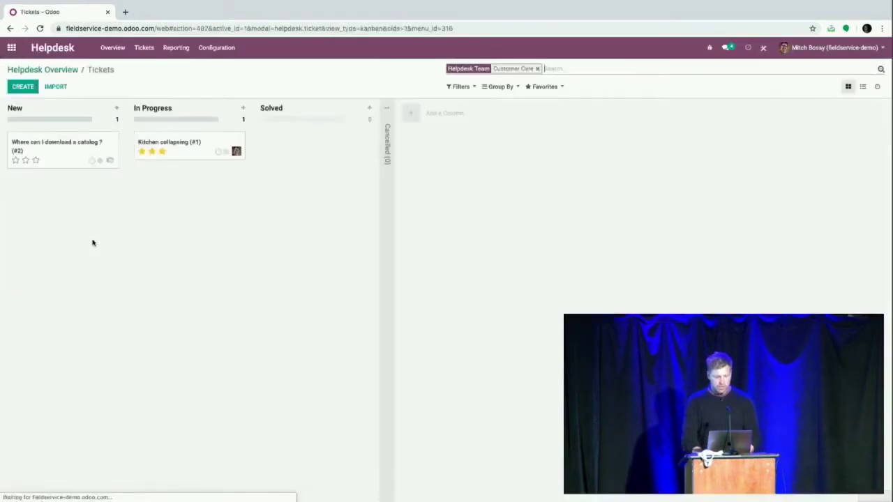
{"action": "left_click", "coordinate": [58, 155]}
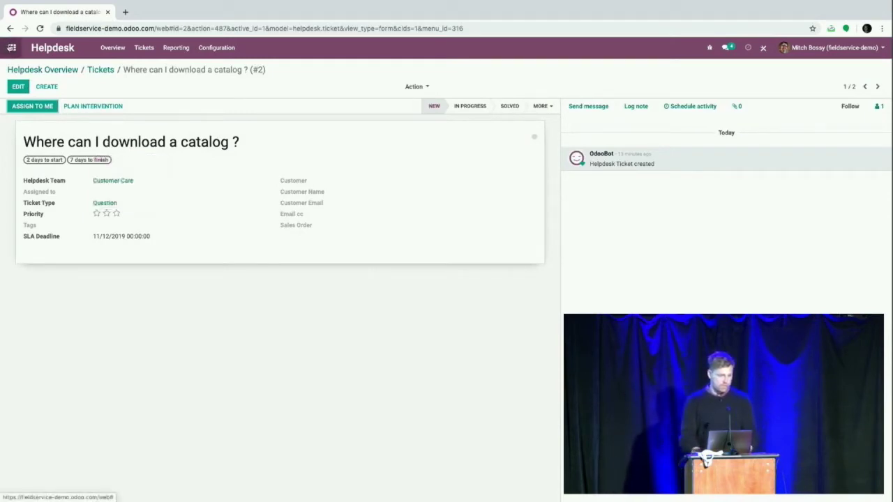
Start a new Field Service task titled with the customer's full name plus "Maintenance" and assign that existing customer to it
{"action": "left_click", "coordinate": [11, 47]}
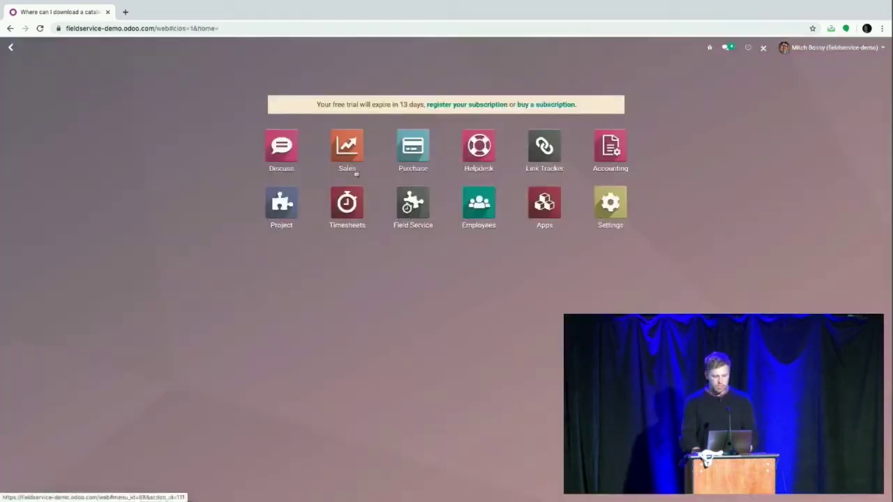
{"action": "left_click", "coordinate": [400, 186]}
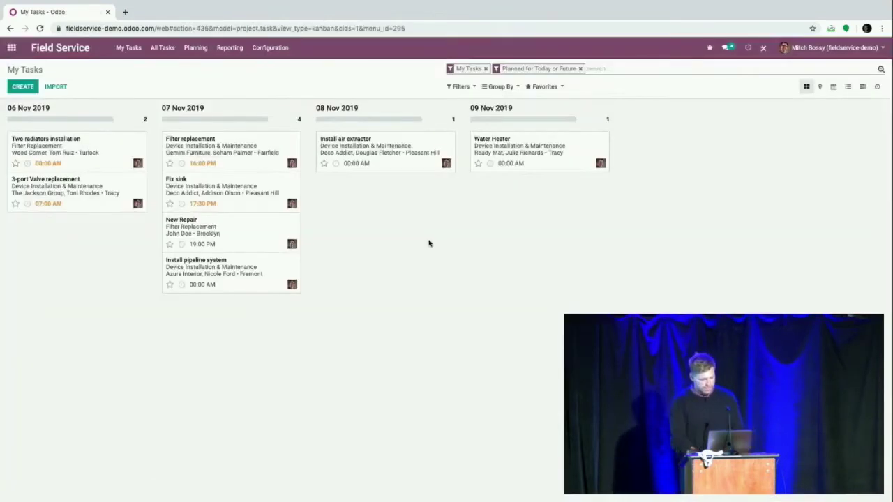
{"action": "left_click", "coordinate": [23, 86]}
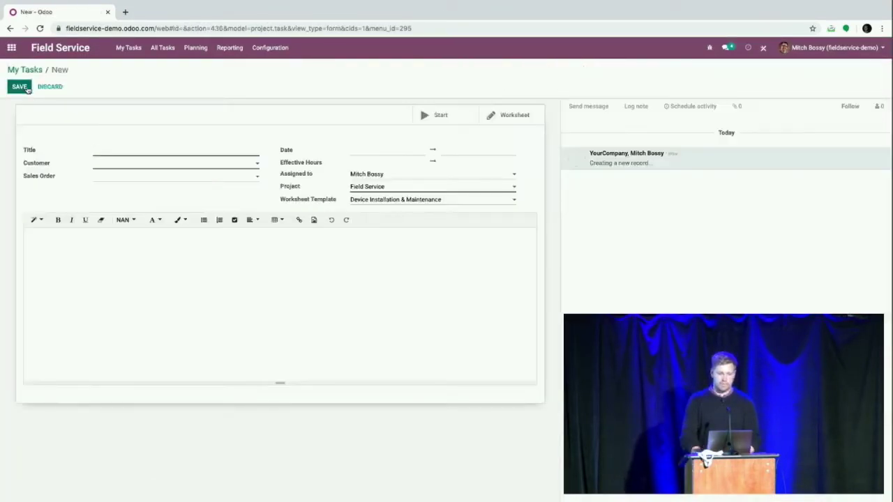
{"action": "type", "text": "John Doe Mainte"}
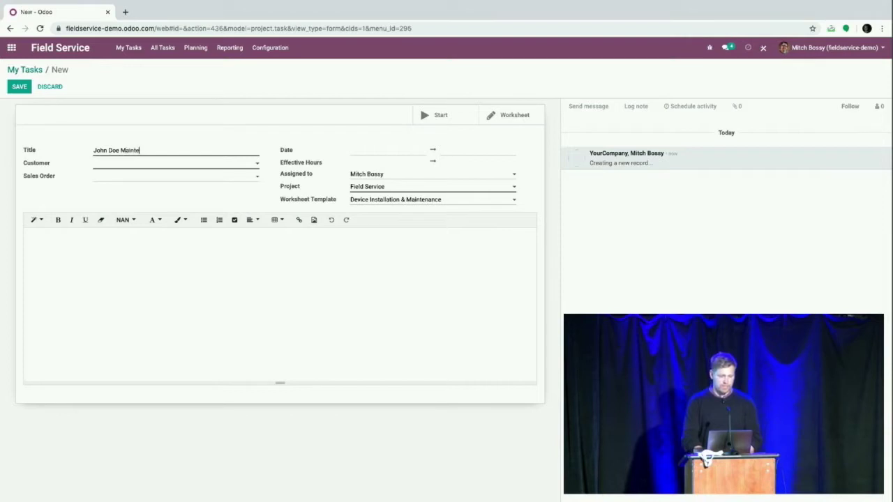
{"action": "type", "text": "john"}
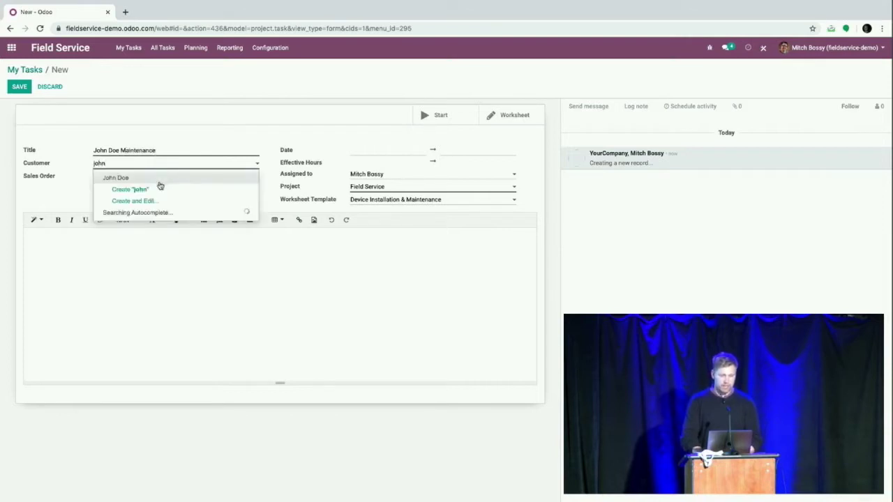
{"action": "left_click", "coordinate": [158, 180]}
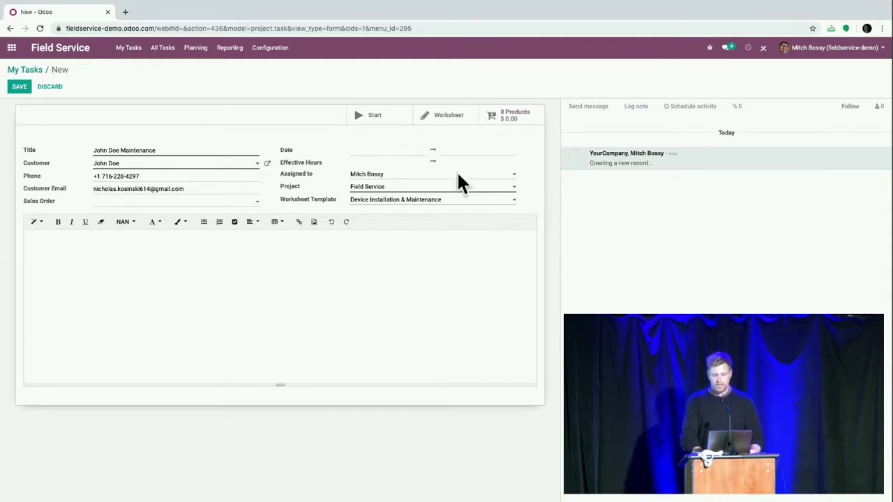
Schedule the task for 11/07/2019 from 16:00 to 16:30
{"action": "left_click", "coordinate": [396, 151]}
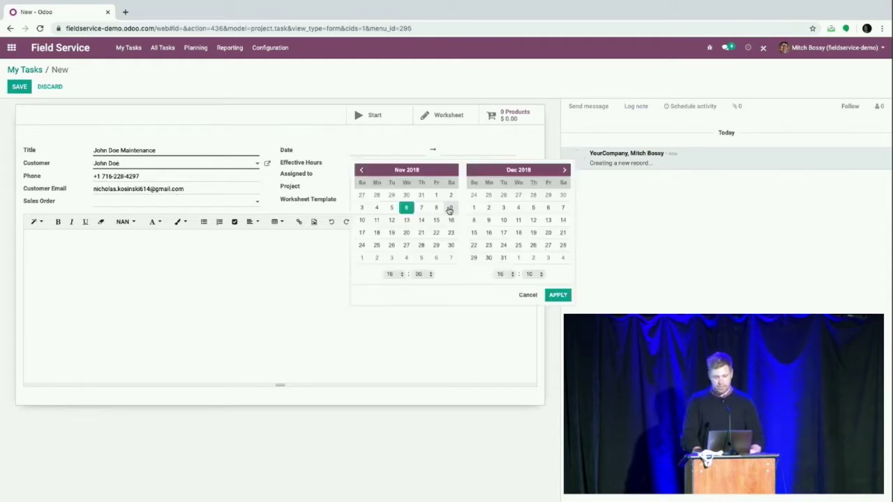
{"action": "left_click", "coordinate": [421, 208]}
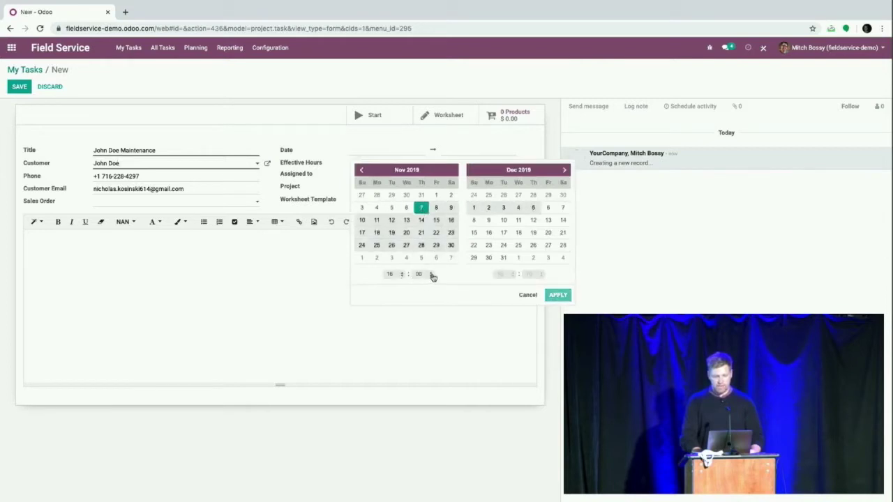
{"action": "left_click", "coordinate": [421, 208]}
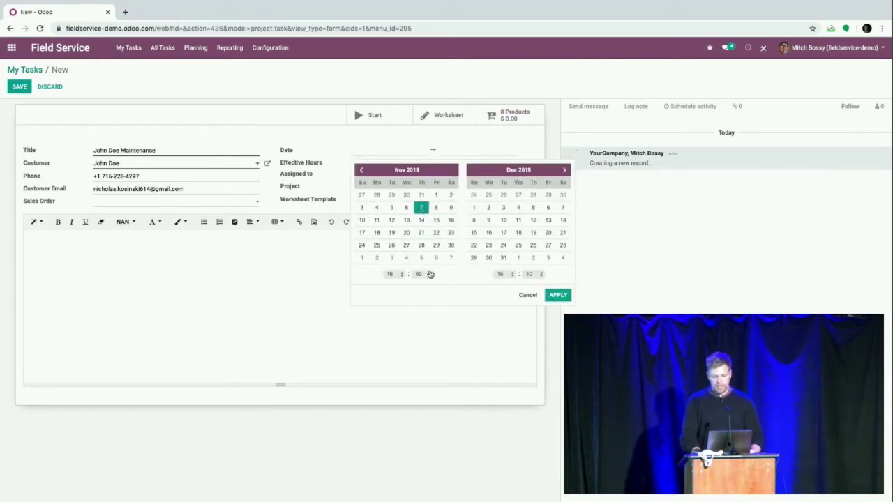
{"action": "left_click", "coordinate": [532, 279]}
{"action": "left_click", "coordinate": [532, 305]}
{"action": "left_click", "coordinate": [557, 295]}
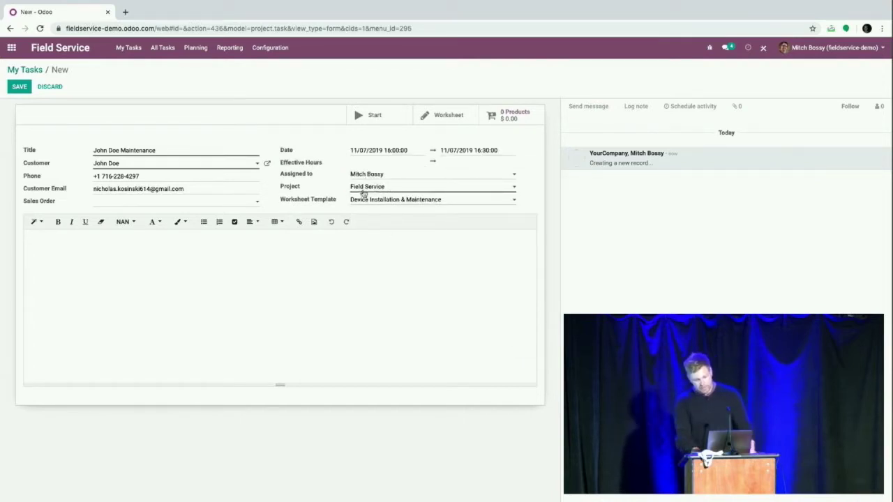
Enter "needs repair.." as the task description and save the task
{"action": "left_click", "coordinate": [305, 259]}
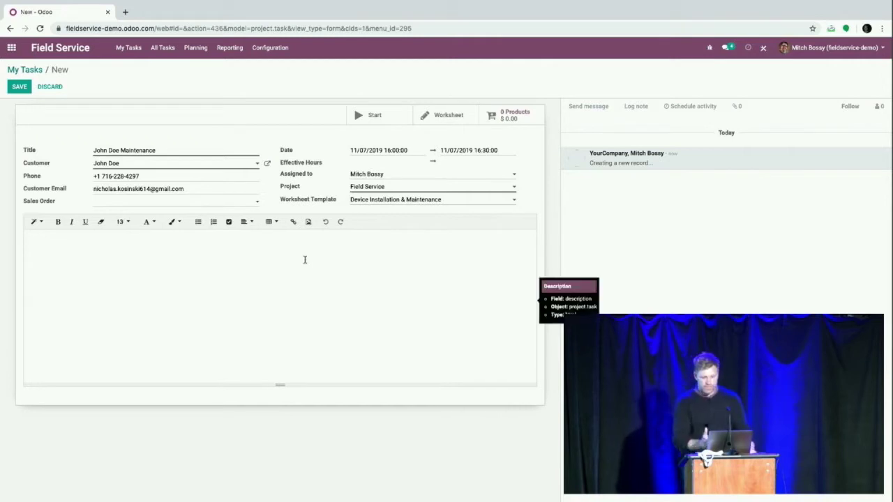
{"action": "type", "text": "needs repair."}
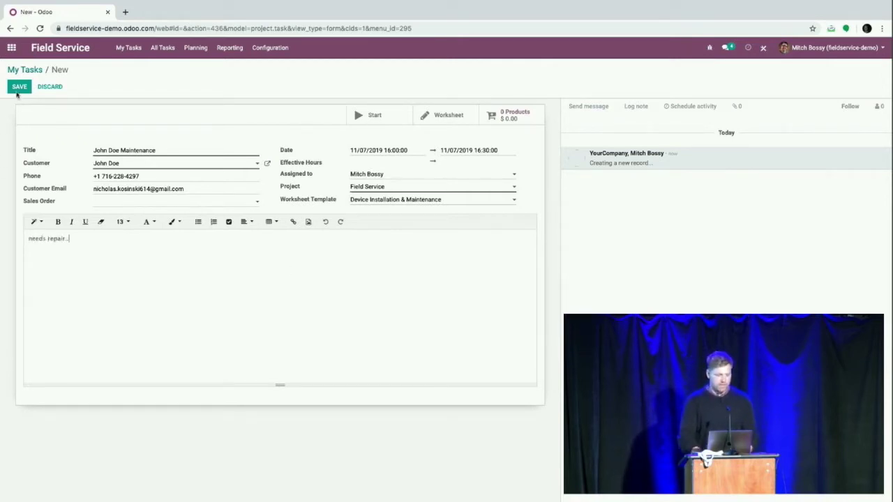
{"action": "left_click", "coordinate": [19, 88]}
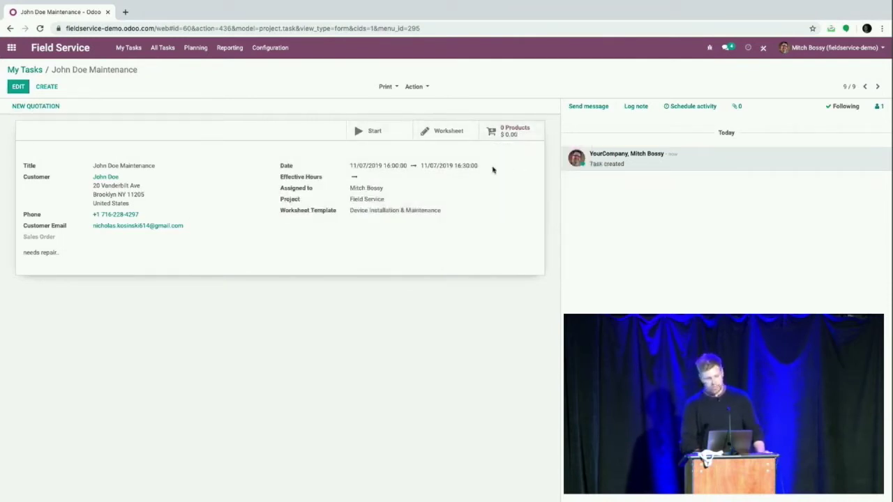
Start the task's timer, pause it briefly and resume it
{"action": "right_click", "coordinate": [375, 132]}
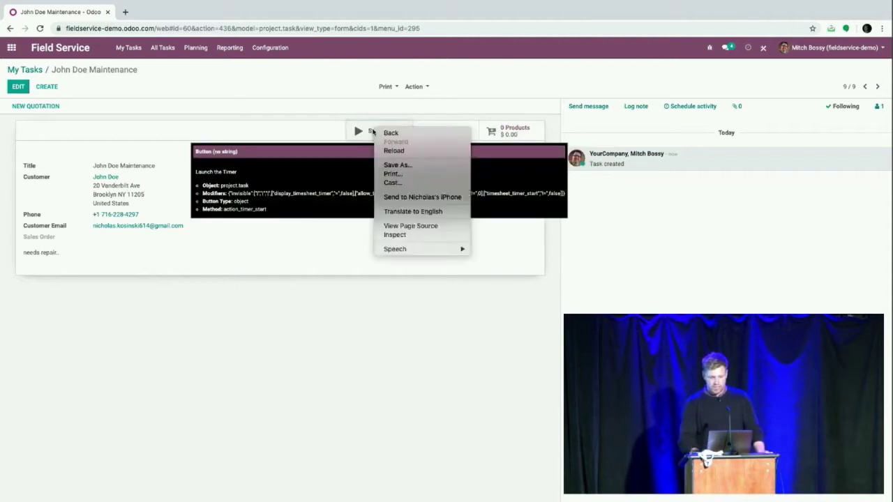
{"action": "left_click", "coordinate": [369, 137]}
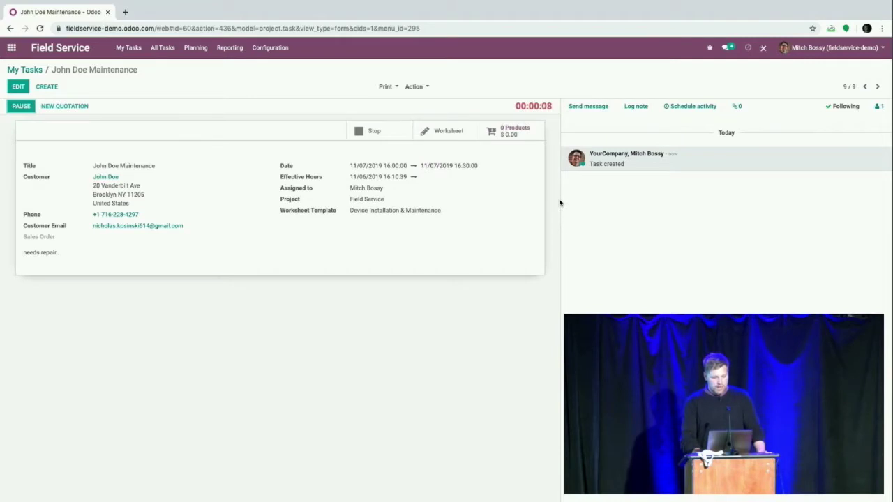
{"action": "left_click", "coordinate": [20, 110]}
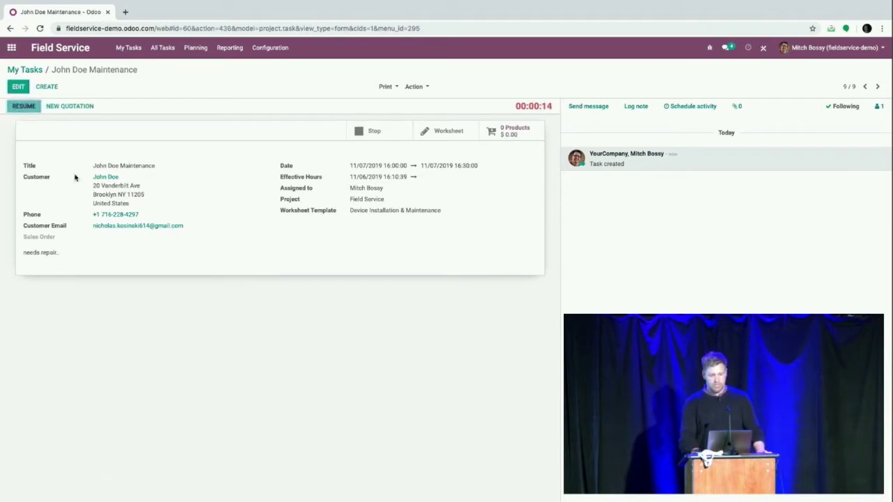
{"action": "left_click", "coordinate": [23, 106]}
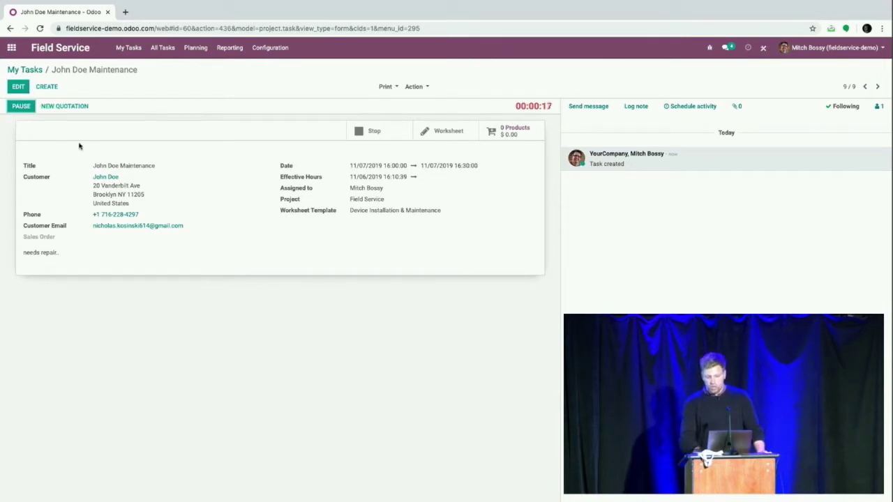
Add one Pedal Bin, one Individual Workplace, two steel Conference Chairs and one aluminium Conference Chair to the task's products and return to the task
{"action": "left_click", "coordinate": [515, 135]}
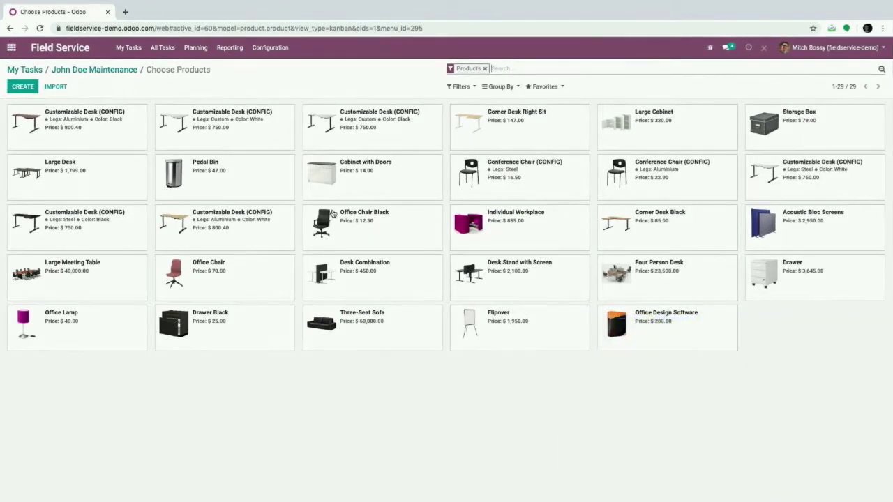
{"action": "left_click", "coordinate": [261, 185]}
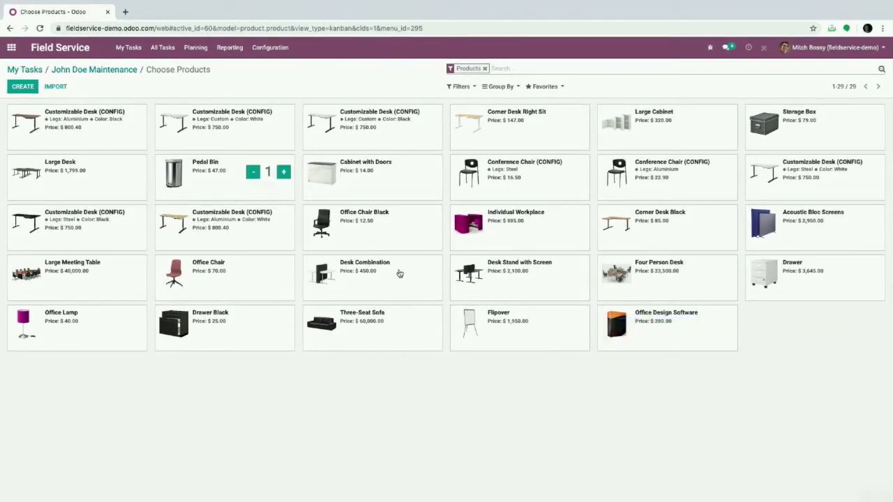
{"action": "left_click", "coordinate": [519, 243]}
{"action": "left_click", "coordinate": [553, 181]}
{"action": "left_click", "coordinate": [687, 198]}
{"action": "left_click", "coordinate": [578, 172]}
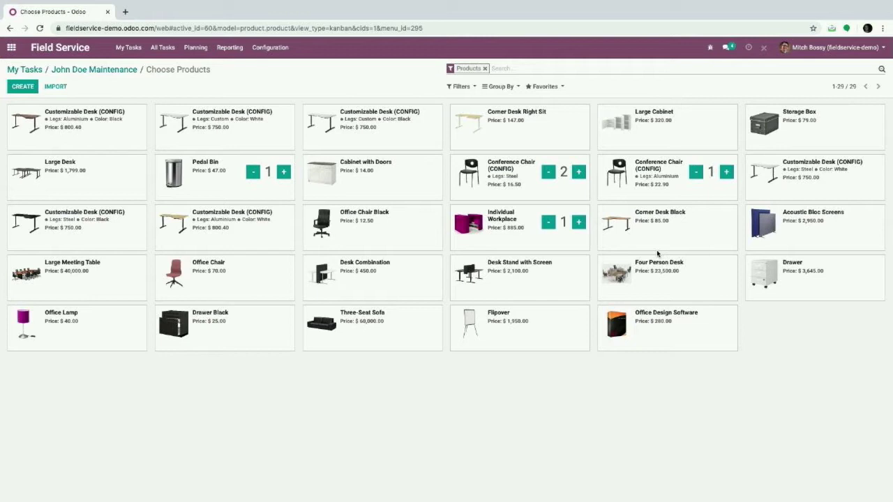
{"action": "left_click", "coordinate": [114, 70]}
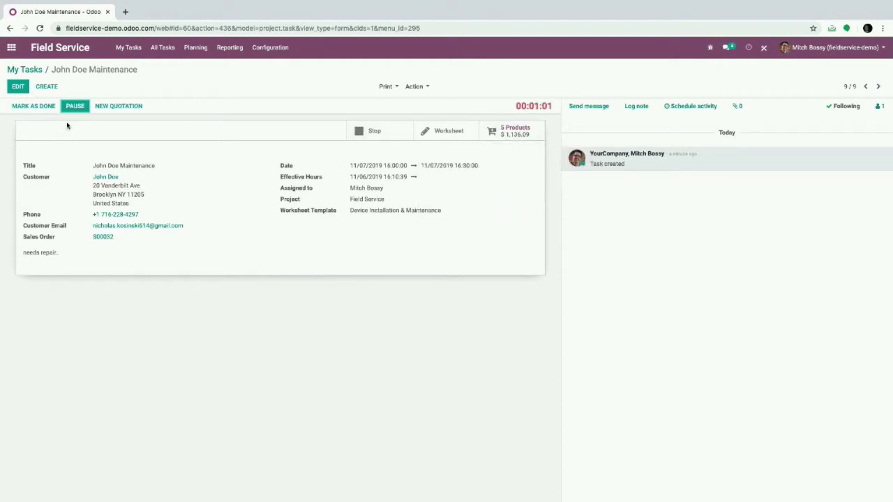
Stop the task's timer and record the time spent as 1 hour
{"action": "left_click", "coordinate": [373, 131]}
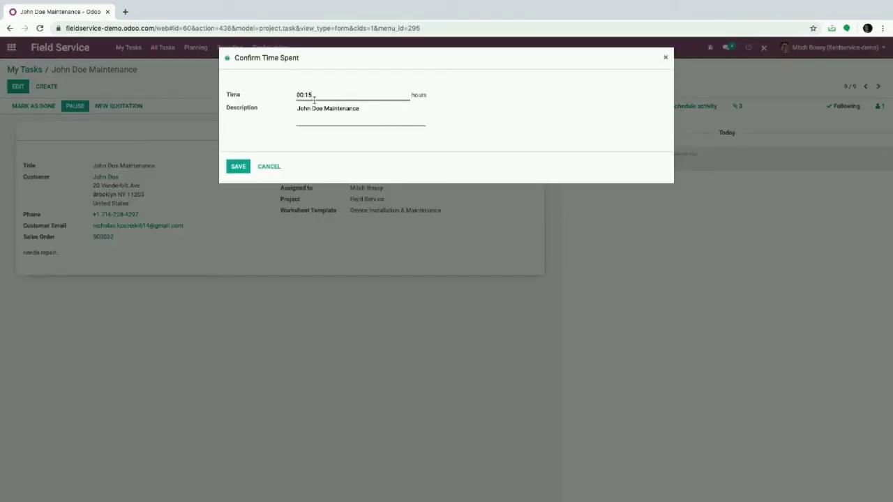
{"action": "left_click_drag", "start_coordinate": [314, 98], "coordinate": [294, 98]}
{"action": "type", "text": "1"}
{"action": "left_click", "coordinate": [238, 166]}
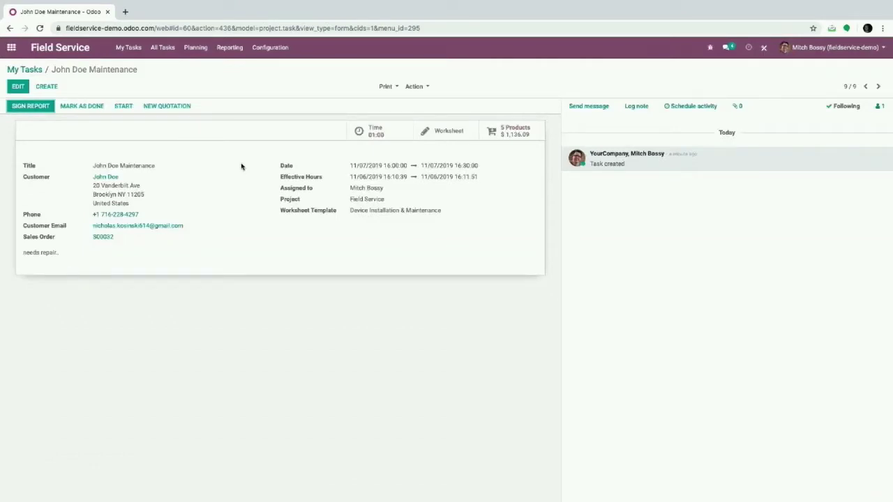
Open the maintenance task's linked sales order and deactivate developer mode
{"action": "left_click", "coordinate": [102, 242]}
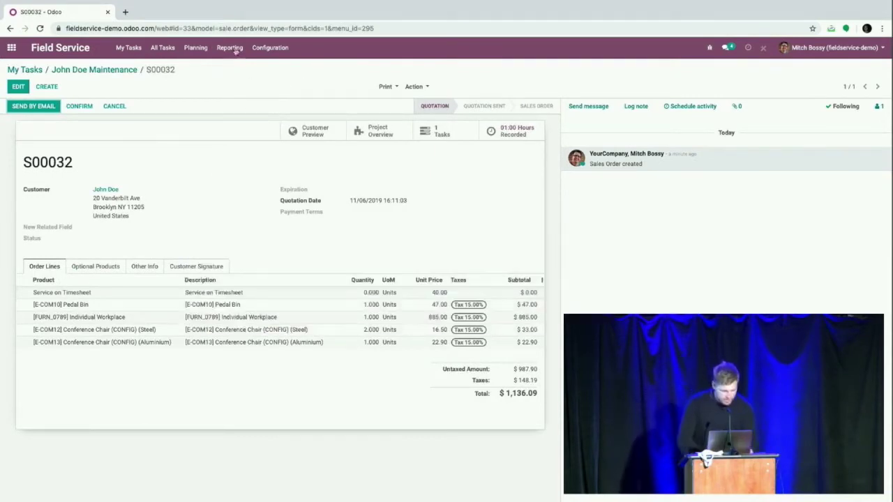
{"action": "left_click", "coordinate": [710, 48]}
{"action": "left_click", "coordinate": [656, 307]}
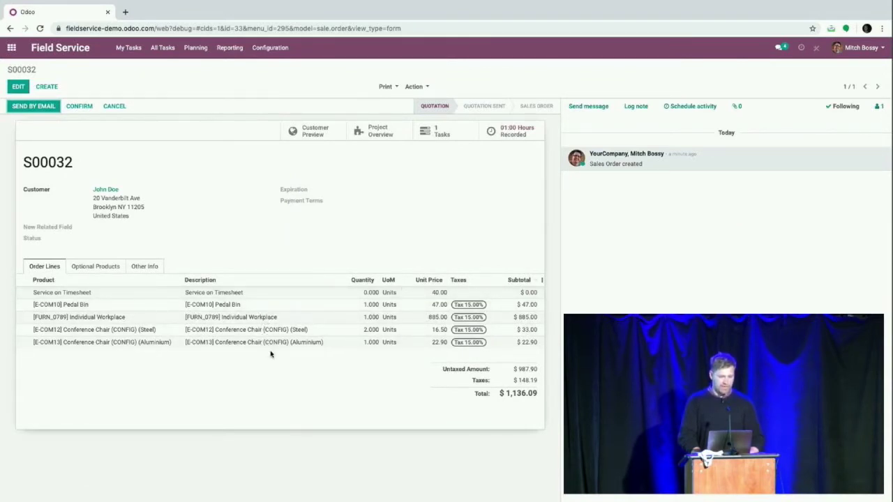
Go back to the Field Service tasks and open the "Quick Insall" task
{"action": "left_click", "coordinate": [12, 47]}
{"action": "type", "text": "field"}
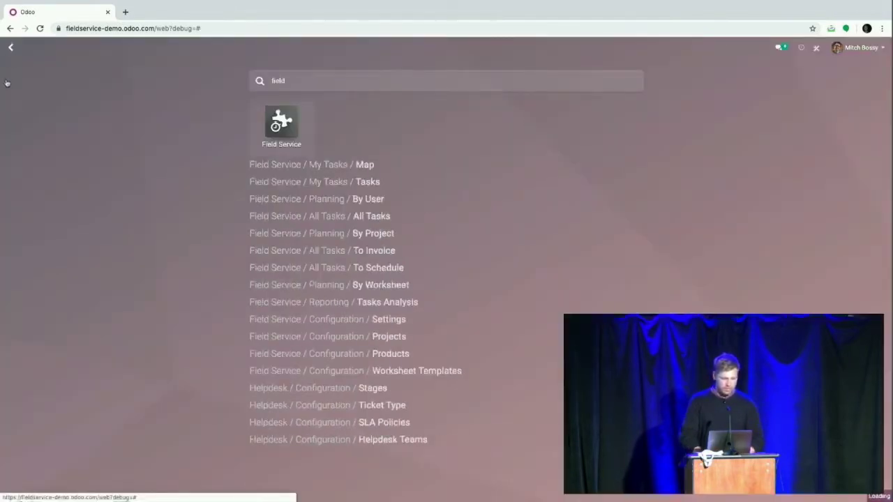
{"action": "key", "text": "Return"}
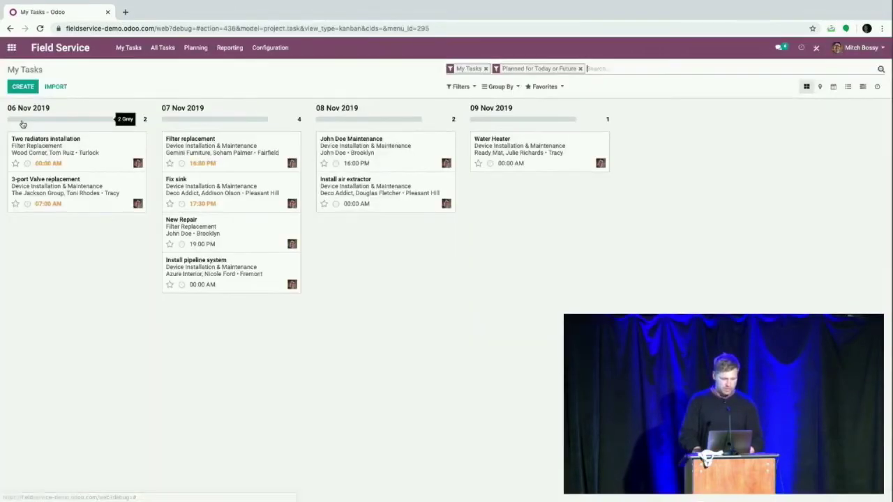
{"action": "left_click", "coordinate": [66, 148]}
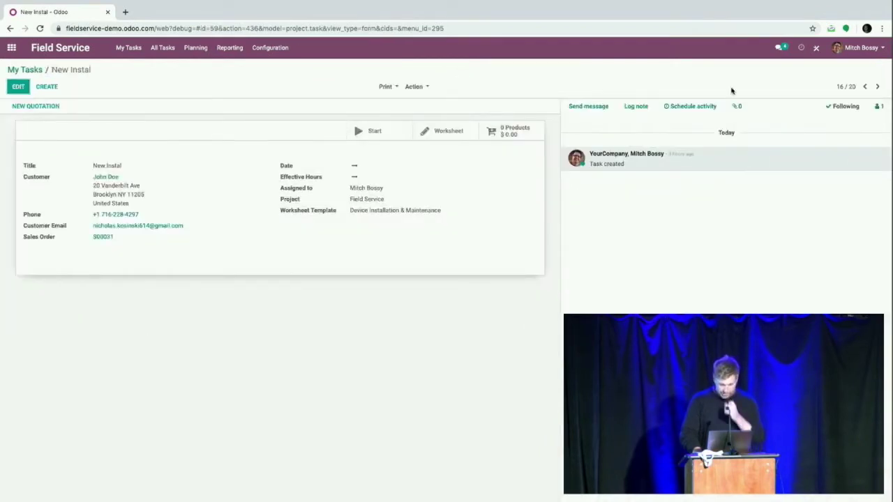
{"action": "left_click", "coordinate": [878, 86]}
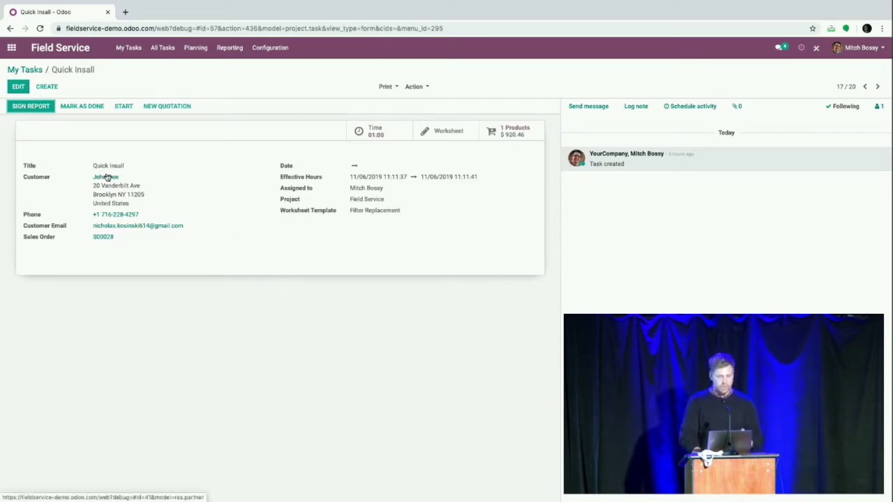
{"action": "left_click", "coordinate": [39, 112]}
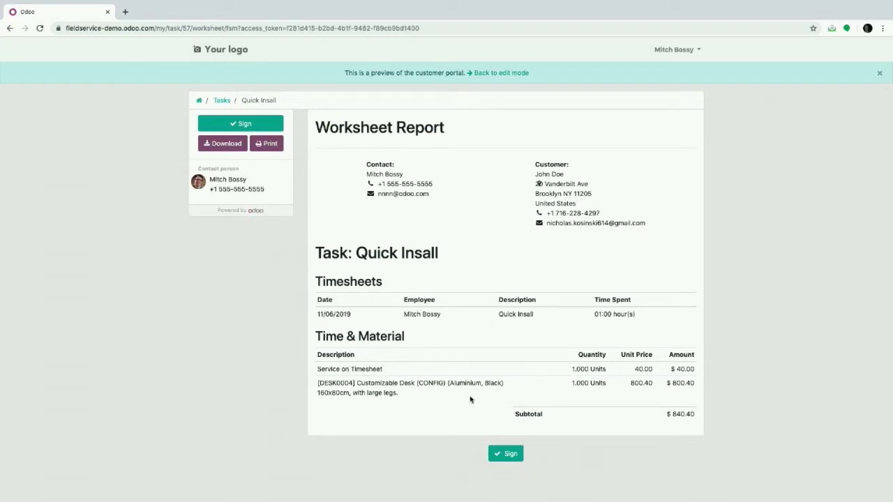
{"action": "left_click", "coordinate": [510, 454]}
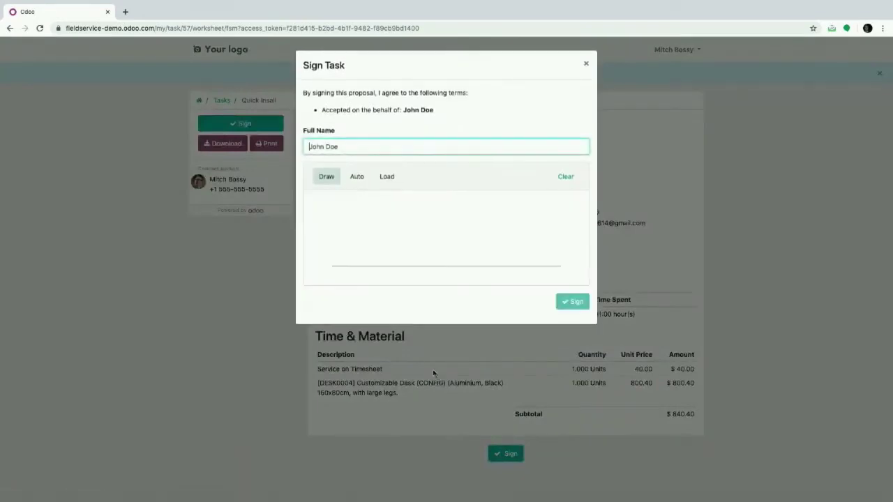
{"action": "mouse_move", "coordinate": [364, 222]}
{"action": "left_mouse_down"}
{"action": "mouse_move", "coordinate": [353, 246]}
{"action": "mouse_move", "coordinate": [490, 210]}
{"action": "left_mouse_up"}
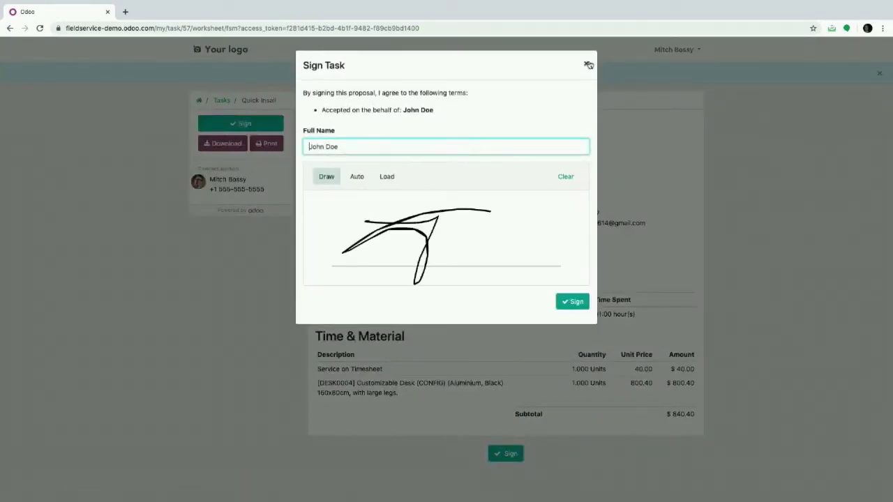
{"action": "left_click", "coordinate": [586, 65]}
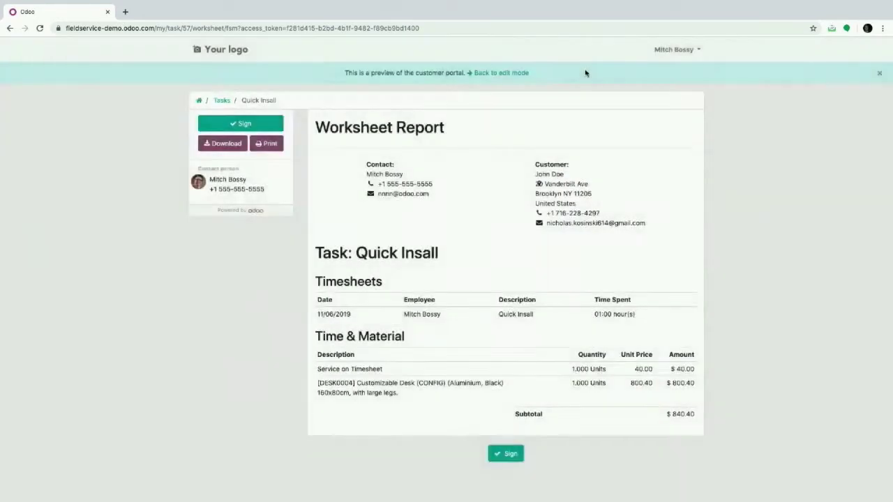
{"action": "left_click", "coordinate": [515, 73]}
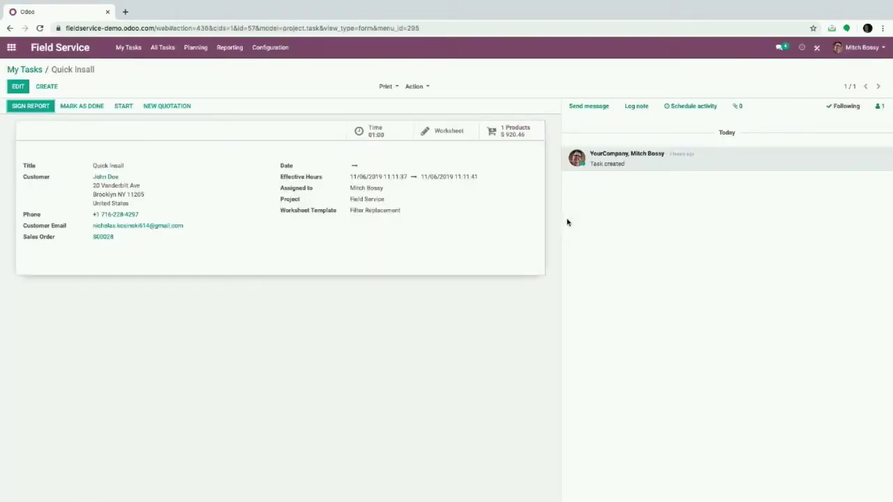
Open the task's Filter Replacement worksheet and enter manufacturer Azure Interior, Model 1 and serial number 34234234
{"action": "left_click", "coordinate": [442, 133]}
{"action": "left_click", "coordinate": [444, 149]}
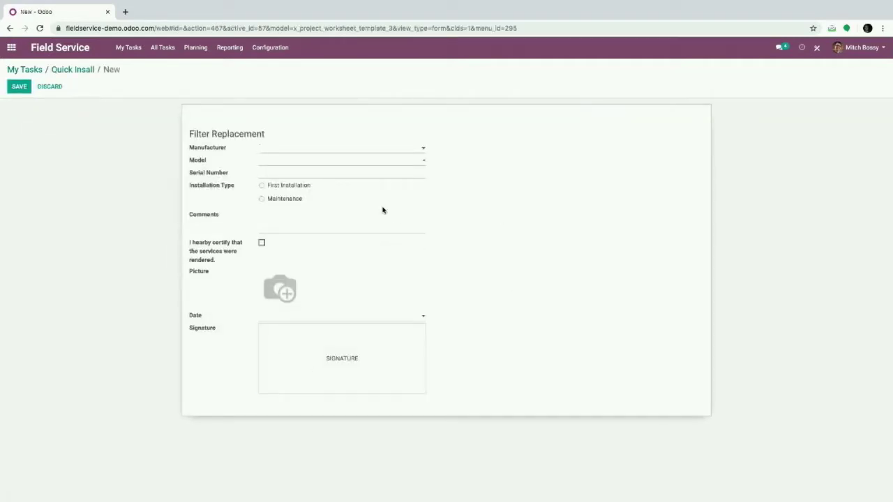
{"action": "left_click", "coordinate": [297, 152]}
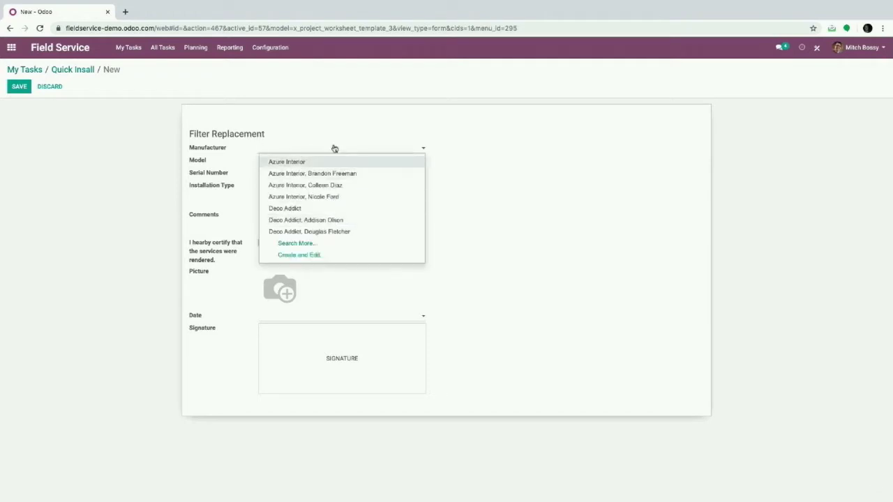
{"action": "left_click", "coordinate": [335, 162]}
{"action": "left_click", "coordinate": [300, 153]}
{"action": "left_click", "coordinate": [300, 164]}
{"action": "left_click", "coordinate": [274, 162]}
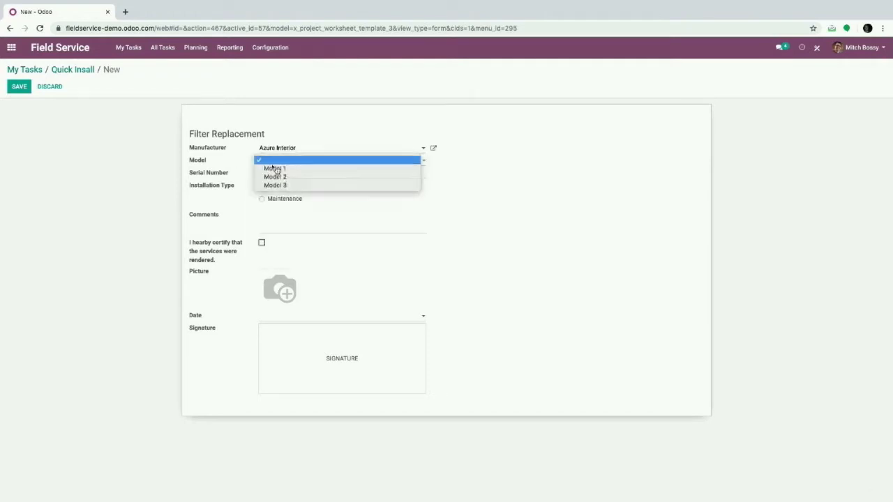
{"action": "left_click", "coordinate": [307, 168]}
{"action": "type", "text": "34234234"}
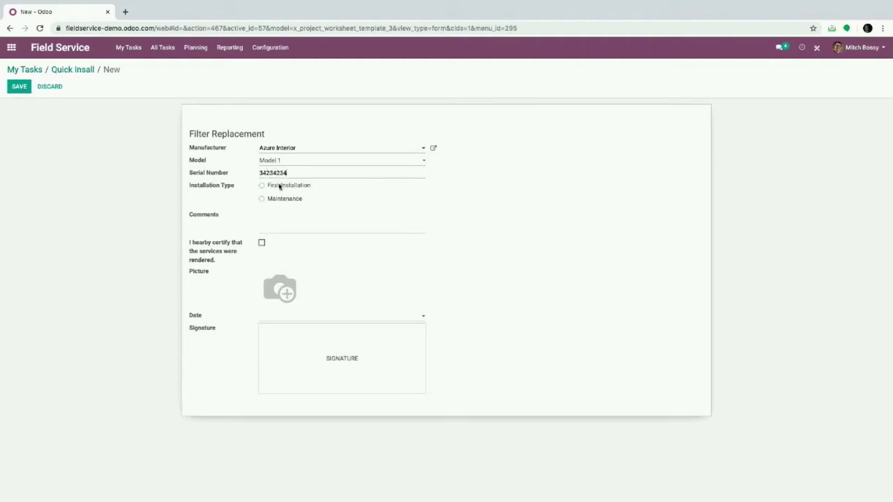
Choose First Installation, certify the services as rendered and sign the worksheet, saving it and returning to the task
{"action": "left_click", "coordinate": [280, 189]}
{"action": "left_click", "coordinate": [284, 201]}
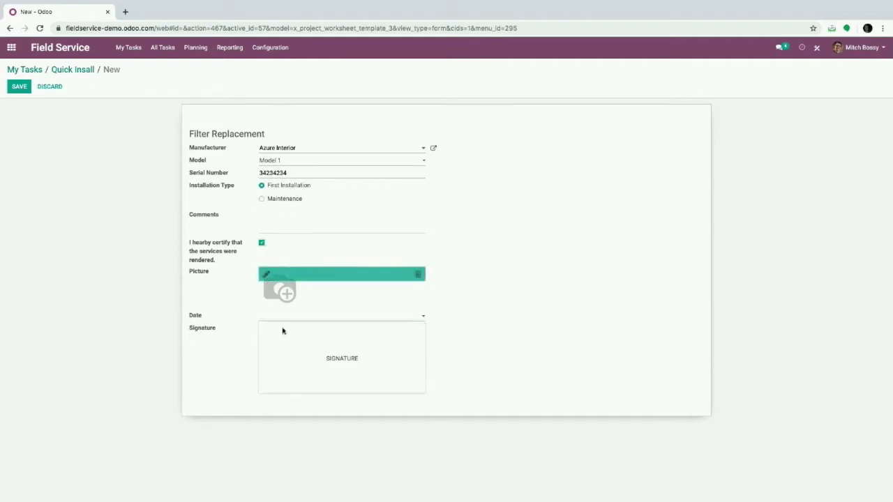
{"action": "left_click", "coordinate": [384, 329]}
{"action": "left_click_drag", "start_coordinate": [365, 142], "coordinate": [440, 124]}
{"action": "left_click", "coordinate": [560, 245]}
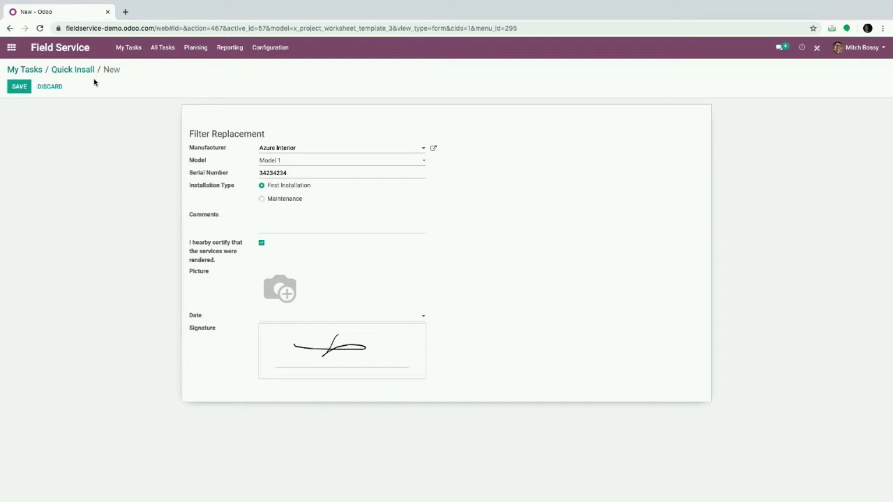
{"action": "left_click", "coordinate": [19, 86]}
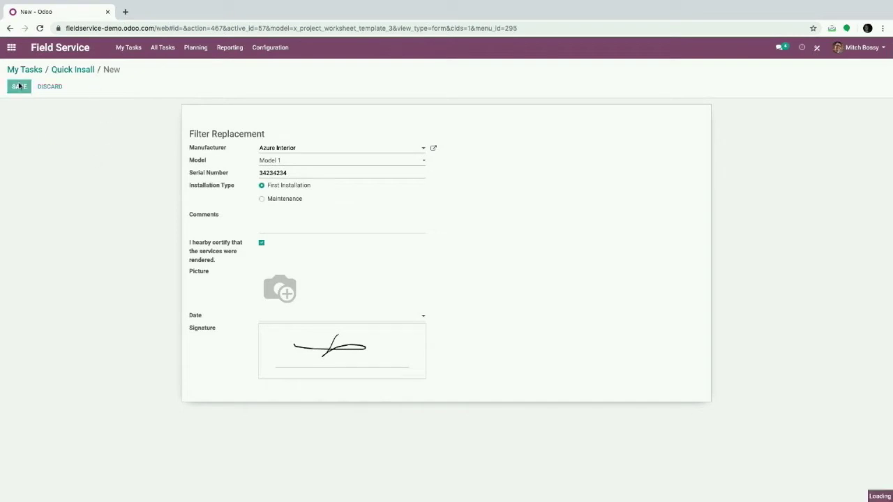
{"action": "left_click", "coordinate": [78, 70]}
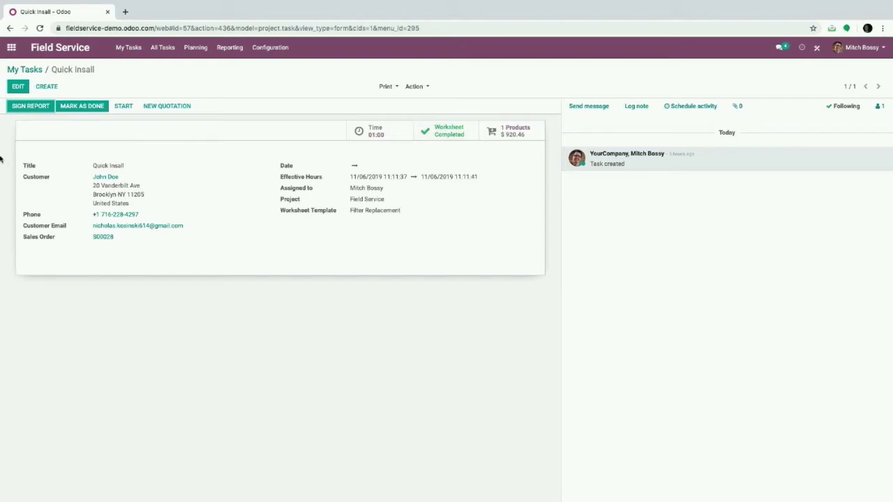
Open the worksheet report for signing, draw the customer's signature and submit it
{"action": "left_click", "coordinate": [32, 108]}
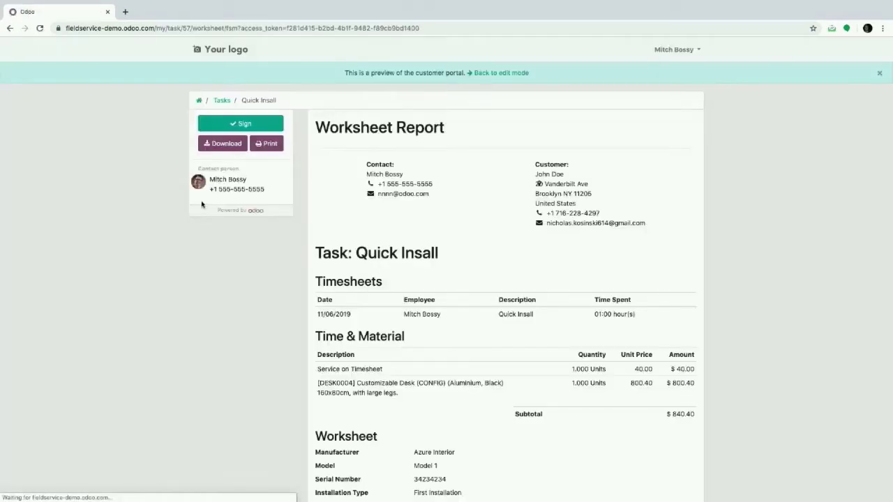
{"action": "scroll", "coordinate": [406, 337], "scroll_direction": "down", "scroll_amount": 2}
{"action": "scroll", "coordinate": [405, 337], "scroll_direction": "down", "scroll_amount": 3}
{"action": "left_click", "coordinate": [507, 449]}
{"action": "mouse_move", "coordinate": [379, 238]}
{"action": "left_mouse_down"}
{"action": "mouse_move", "coordinate": [485, 222]}
{"action": "mouse_move", "coordinate": [489, 206]}
{"action": "left_mouse_up"}
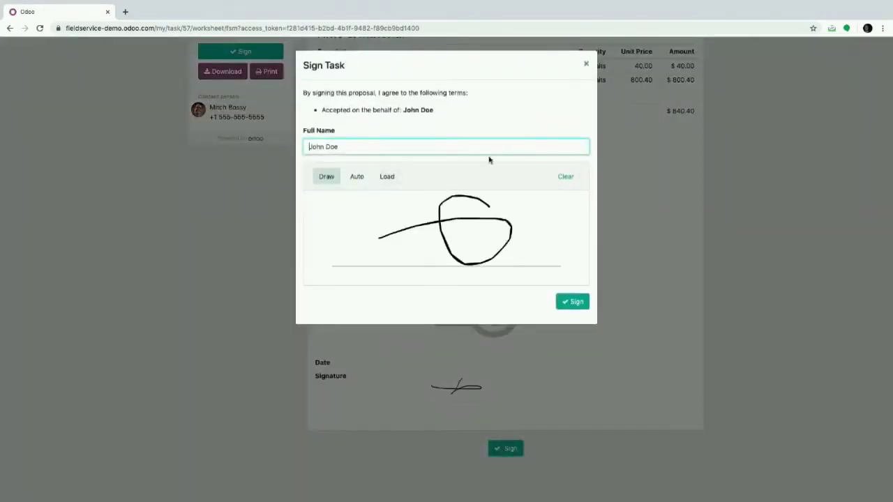
{"action": "left_click", "coordinate": [563, 298]}
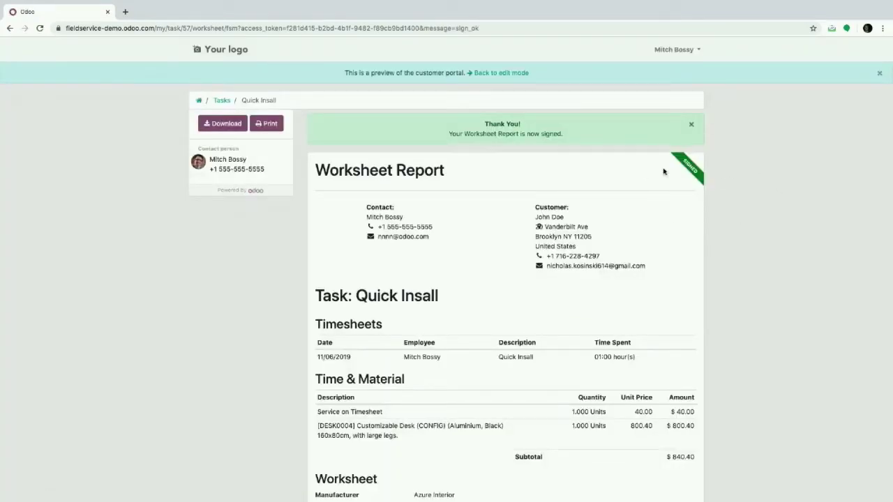
Return to Field Service and remove the "Planned for Today or Future" filter from My Tasks
{"action": "left_click", "coordinate": [222, 101]}
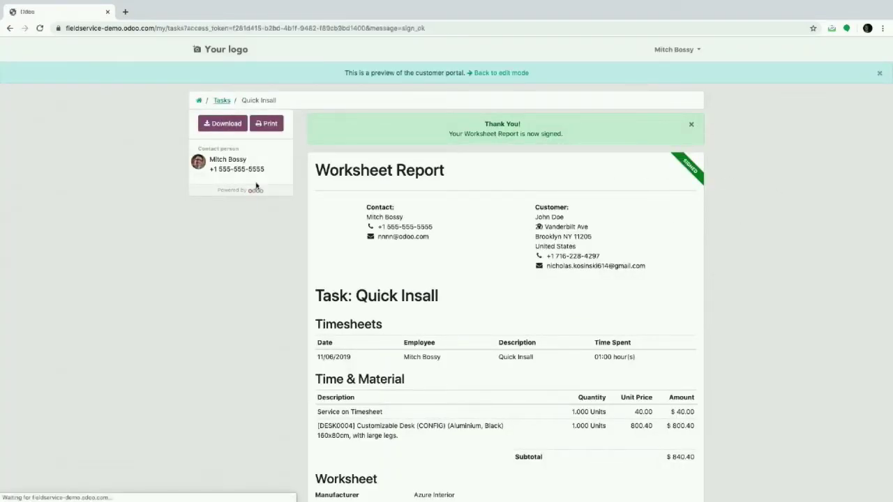
{"action": "left_click", "coordinate": [223, 132]}
{"action": "type", "text": "field"}
{"action": "key", "text": "Return"}
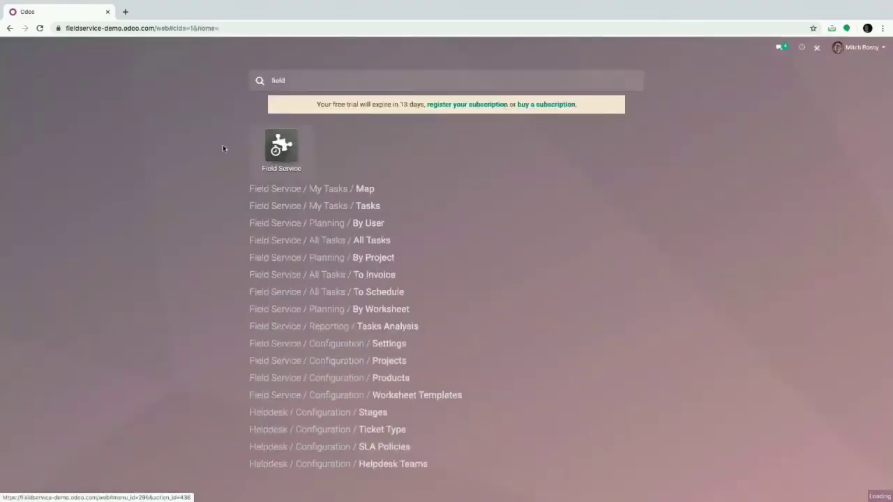
{"action": "key", "text": "BackSpace"}
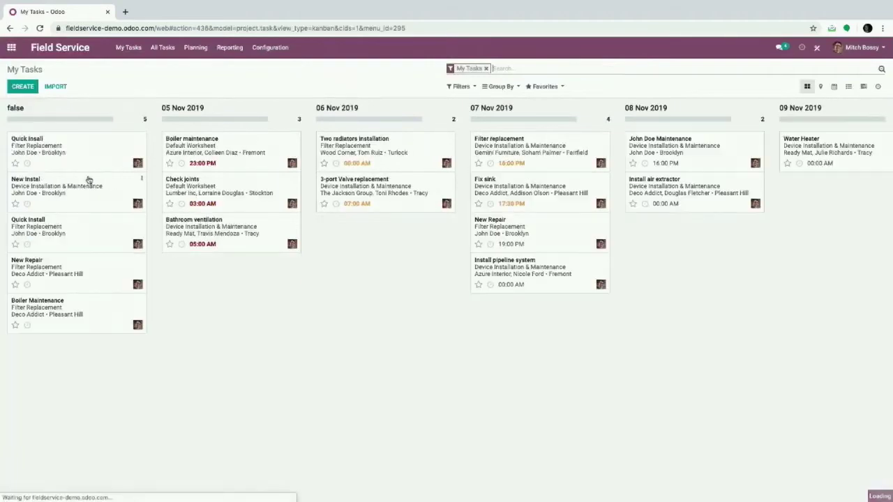
Open the "Quick Insall" task and email its worksheet report to the customer using the Task Report template
{"action": "left_click", "coordinate": [33, 151]}
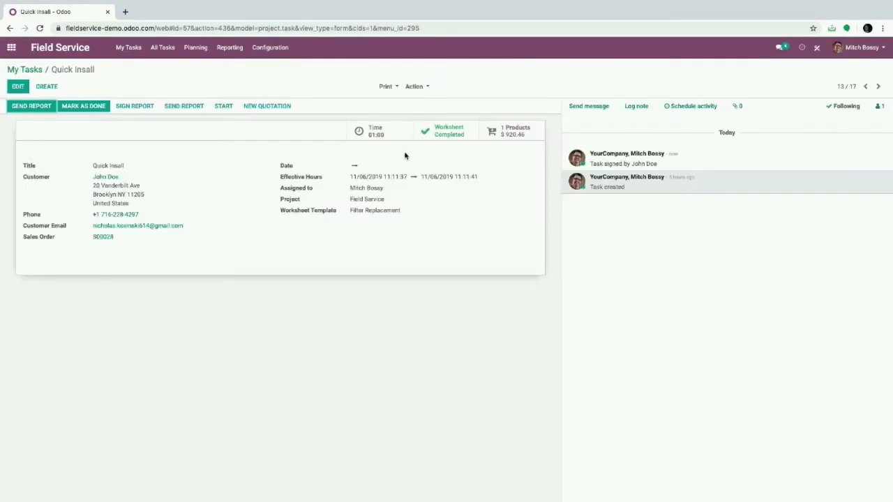
{"action": "left_click", "coordinate": [31, 107]}
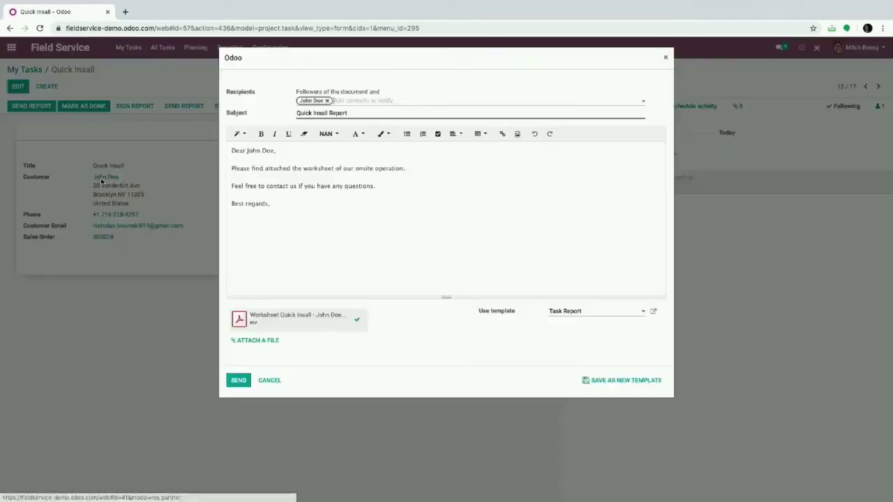
{"action": "left_click", "coordinate": [239, 381]}
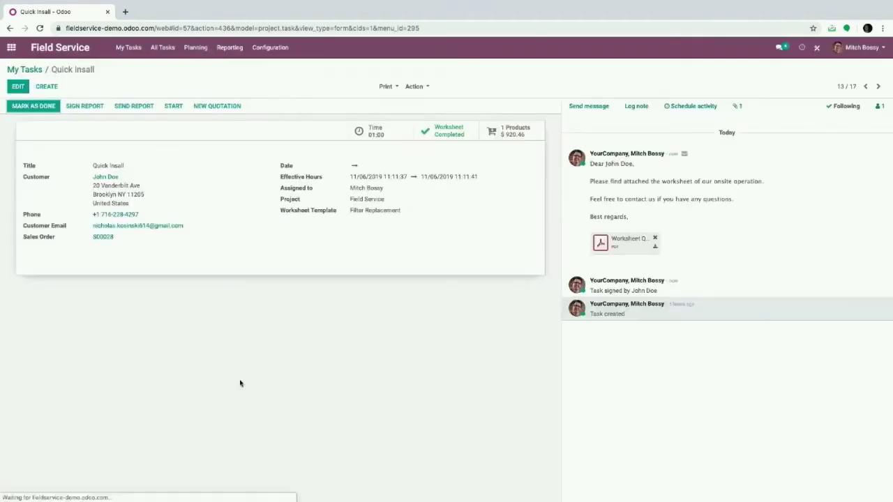
Switch to Gmail, open the "Quick Insall Report" email, review its attached PDF worksheet and return to the inbox
{"action": "key", "text": "ctrl+Right"}
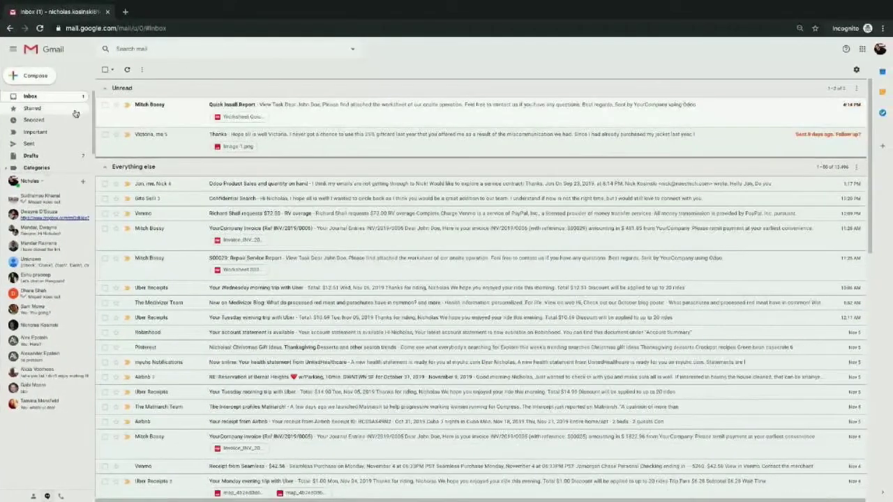
{"action": "left_click", "coordinate": [314, 106]}
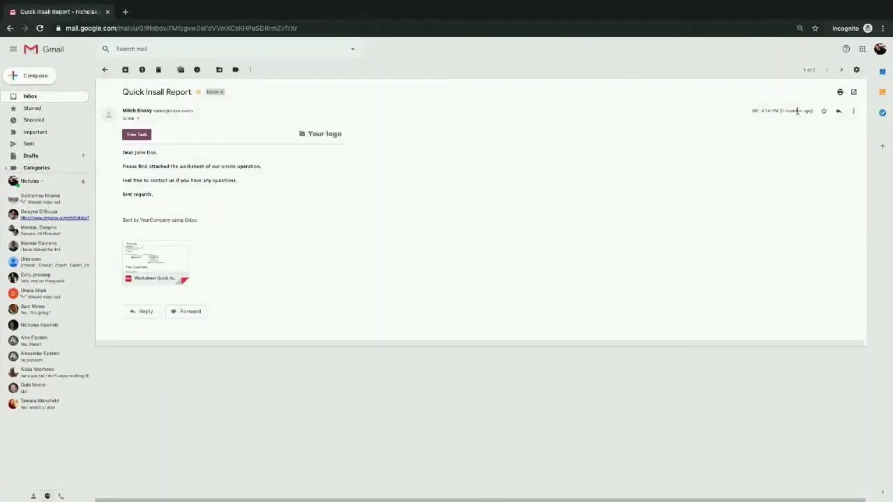
{"action": "left_click", "coordinate": [166, 248]}
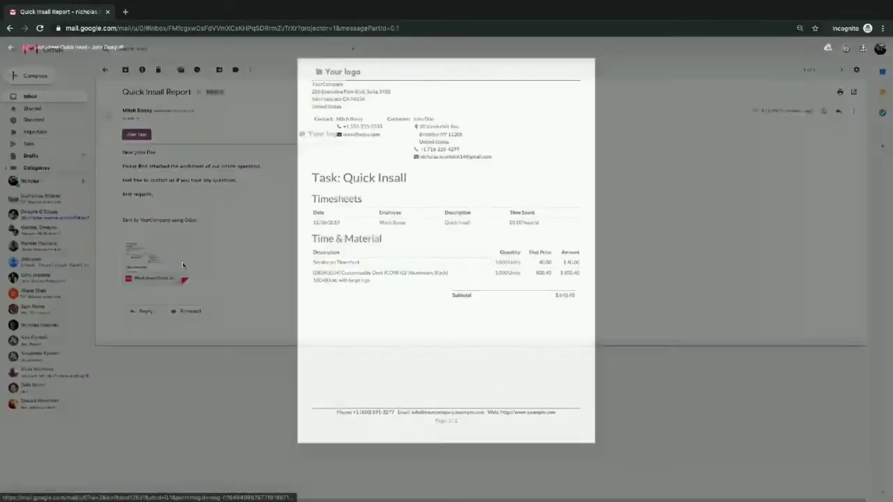
{"action": "scroll", "coordinate": [430, 300], "scroll_direction": "down", "scroll_amount": 5}
{"action": "scroll", "coordinate": [431, 302], "scroll_direction": "up", "scroll_amount": 5}
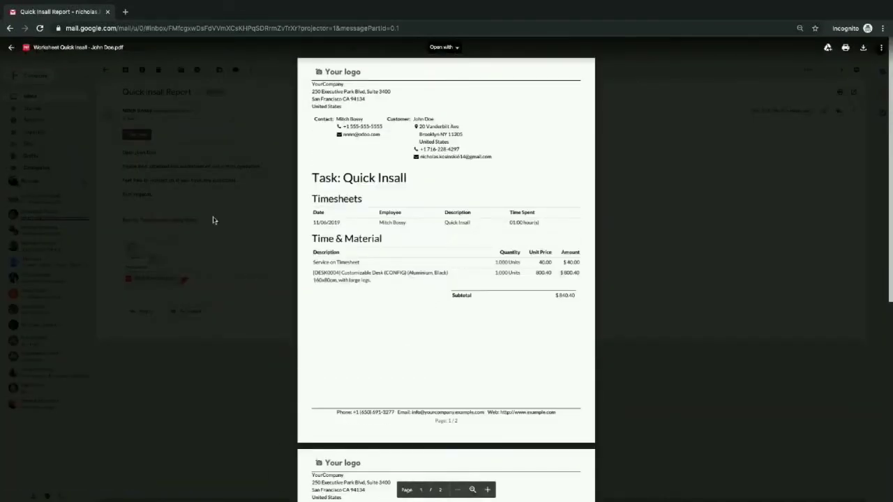
{"action": "left_click", "coordinate": [214, 193]}
{"action": "left_click", "coordinate": [49, 96]}
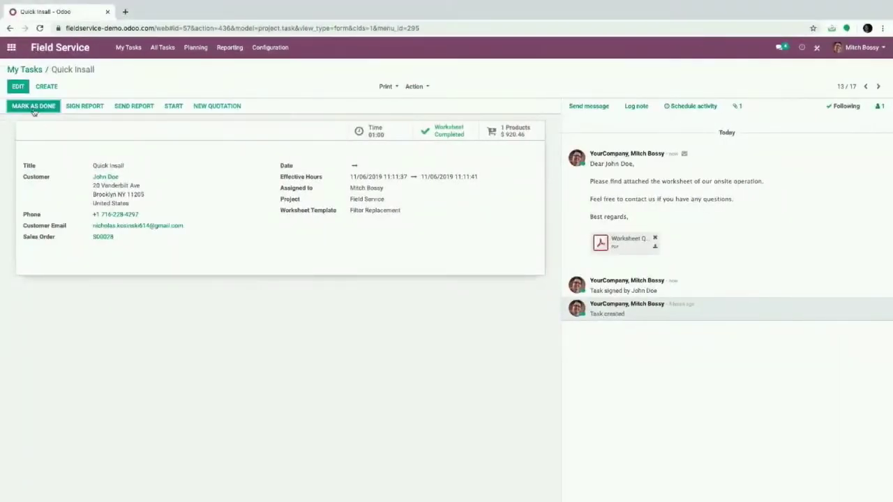
Mark the "Quick Insall" task as done, and create and view a regular invoice for it
{"action": "left_click", "coordinate": [34, 110]}
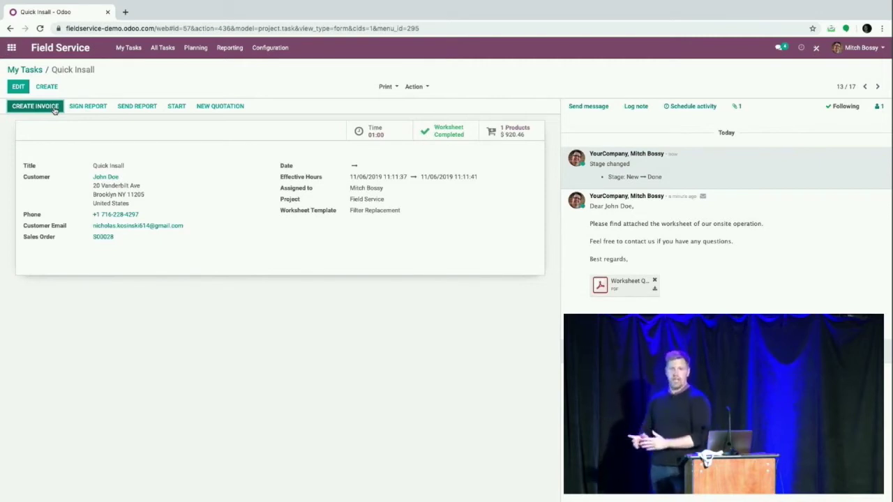
{"action": "left_click", "coordinate": [35, 107]}
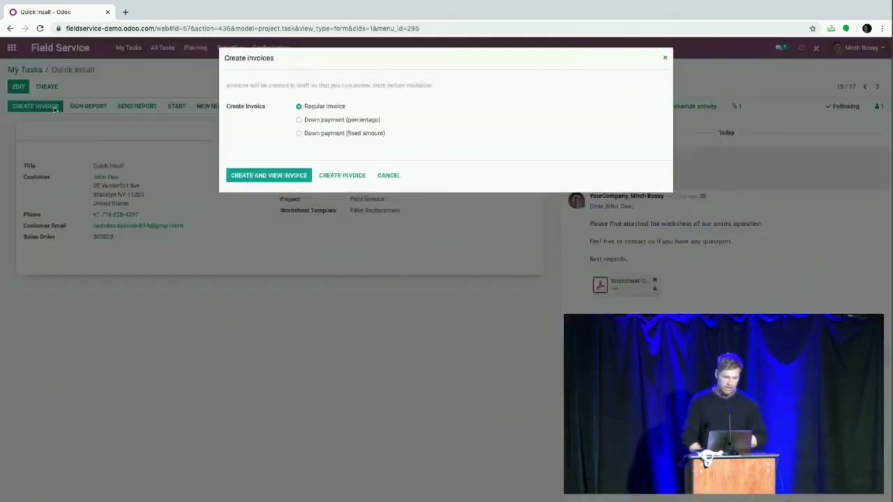
{"action": "left_click", "coordinate": [285, 176]}
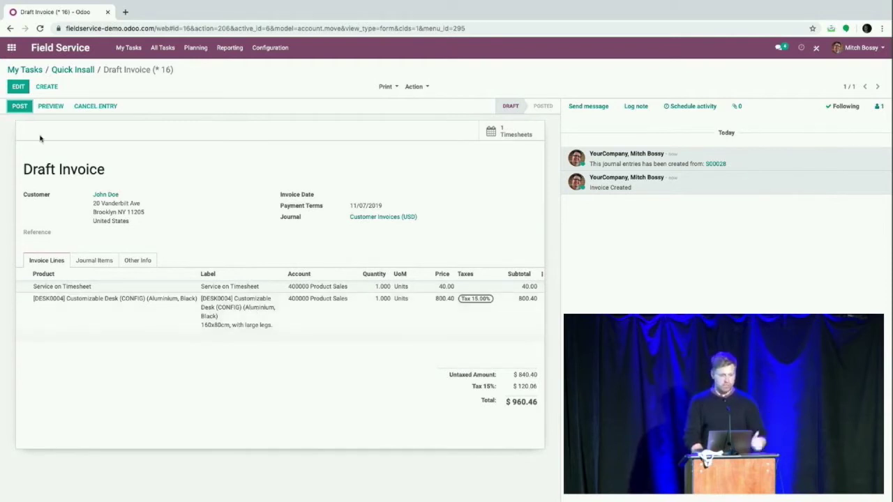
Post the draft invoice, and email and print it for the customer
{"action": "left_click", "coordinate": [19, 108]}
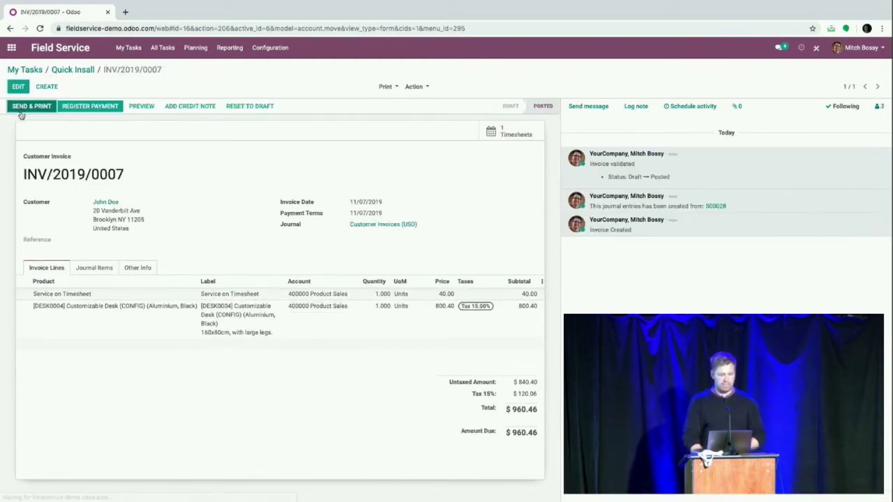
{"action": "left_click", "coordinate": [20, 107]}
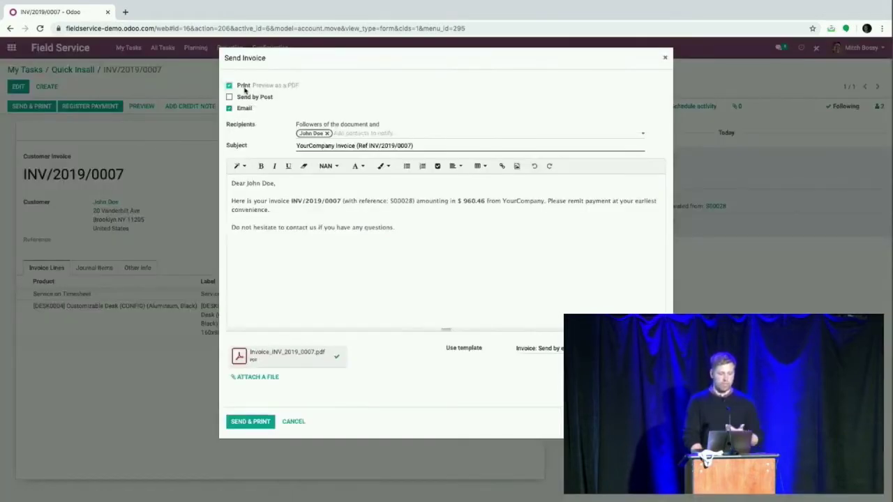
{"action": "left_click", "coordinate": [241, 423]}
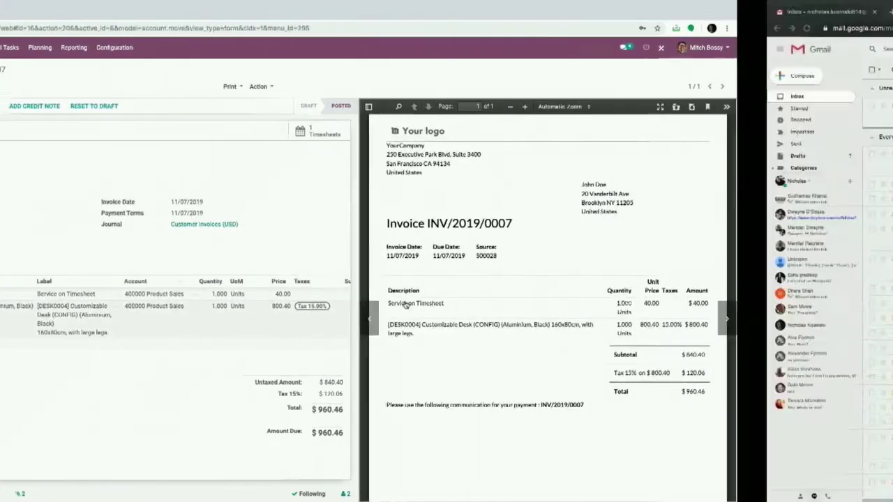
Switch to Gmail, open the YourCompany invoice email and follow its link to the online invoice
{"action": "key", "text": "ctrl+Right"}
{"action": "left_click", "coordinate": [175, 107]}
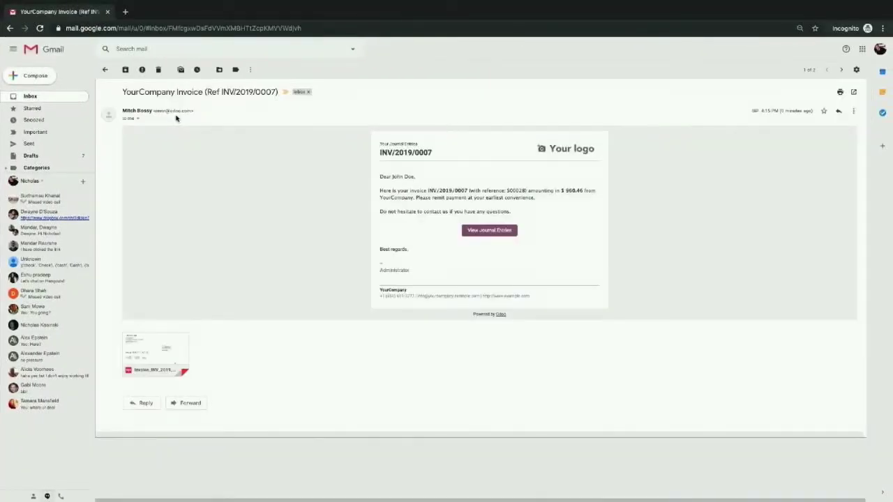
{"action": "left_click", "coordinate": [489, 230]}
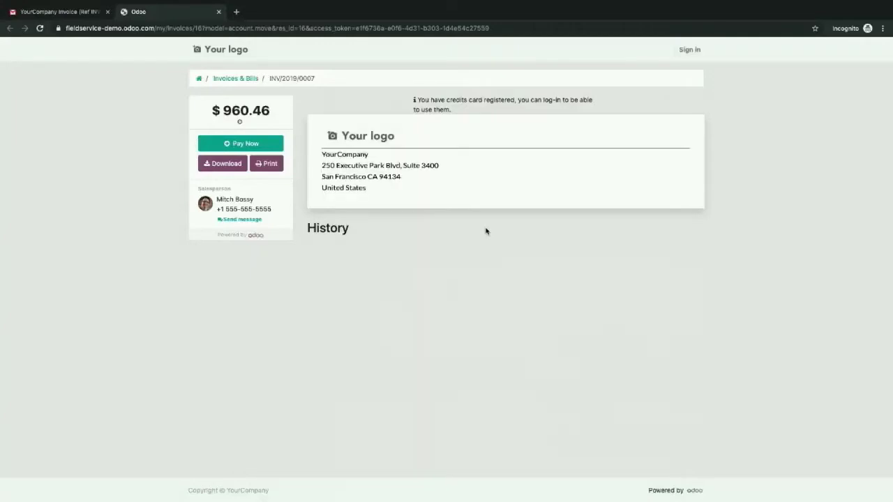
Pay the invoice online by Stripe credit card, entering the card number, expiry date and security code
{"action": "left_click", "coordinate": [262, 142]}
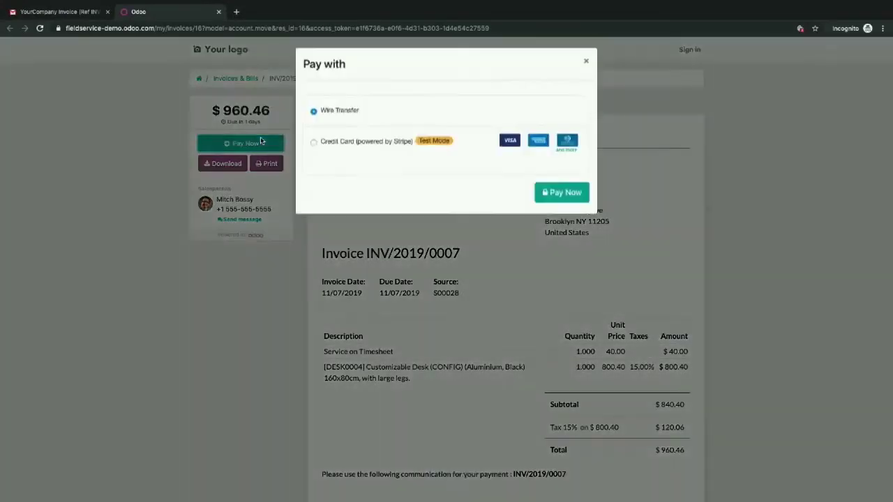
{"action": "left_click", "coordinate": [359, 153]}
{"action": "type", "text": "4242 4242 4242 4242 04 / 24 2"}
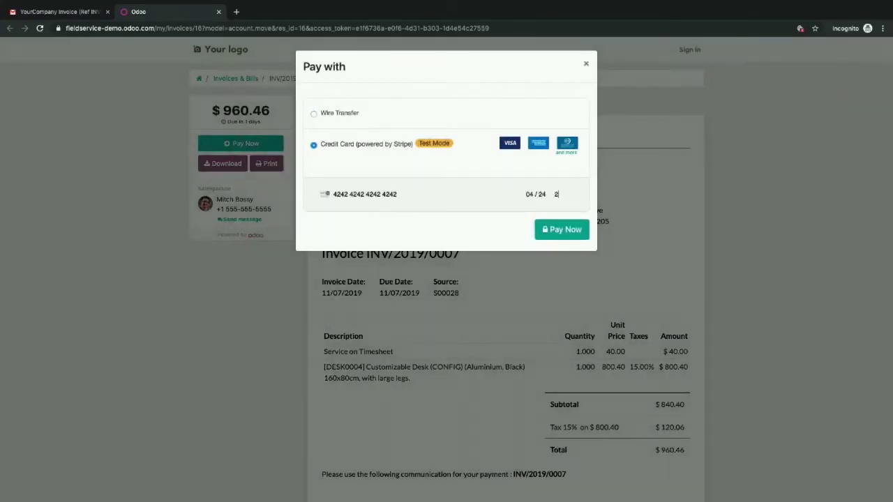
{"action": "type", "text": "22"}
{"action": "left_click", "coordinate": [558, 233]}
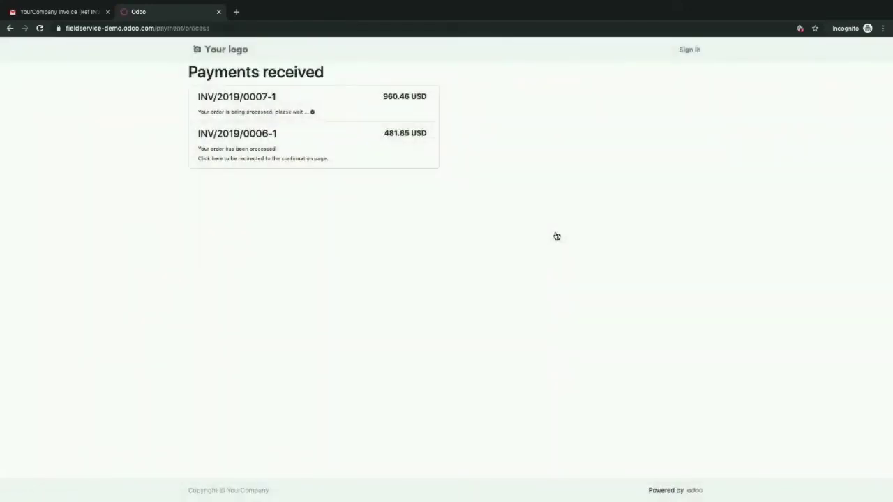
Switch back to the invoice in Odoo, reload it, and review its journal items and linked payment record
{"action": "key", "text": "ctrl+Left"}
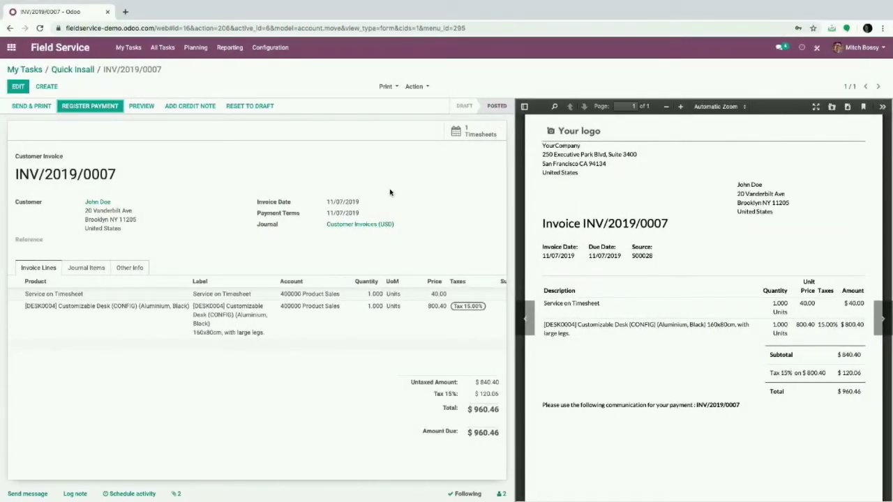
{"action": "key", "text": "super+r"}
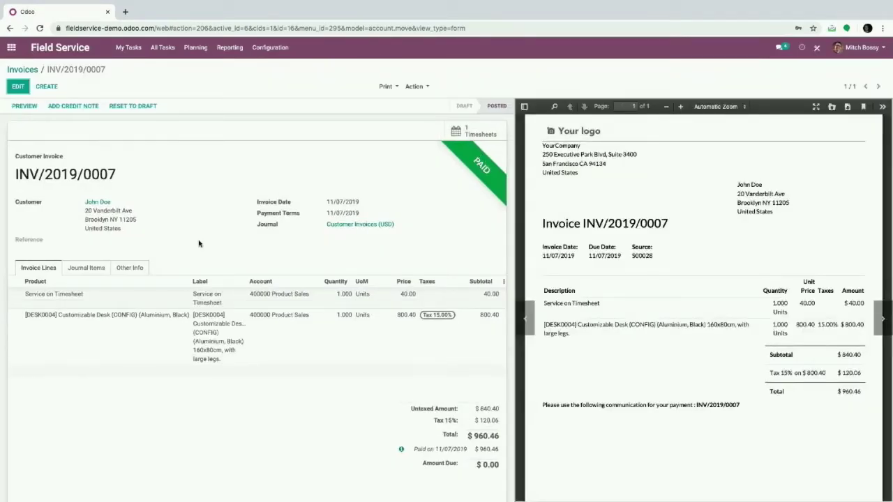
{"action": "left_click", "coordinate": [81, 271]}
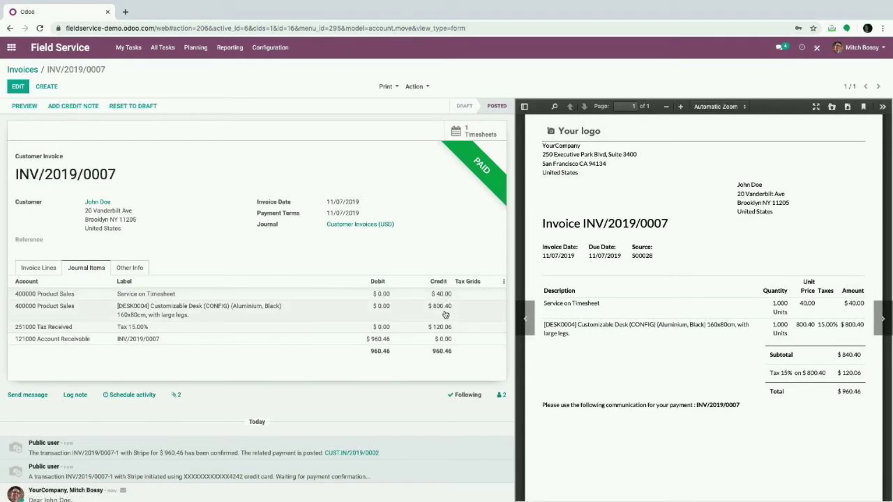
{"action": "scroll", "coordinate": [445, 314], "scroll_direction": "down", "scroll_amount": 3}
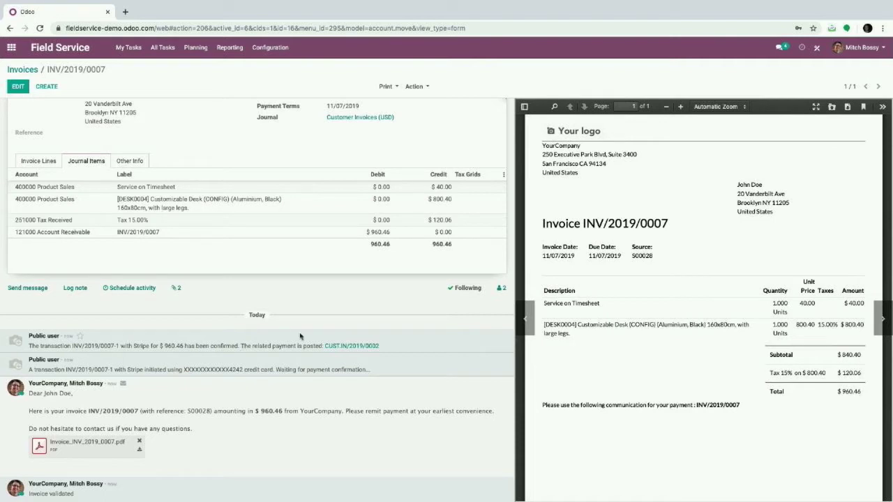
{"action": "left_click", "coordinate": [360, 346]}
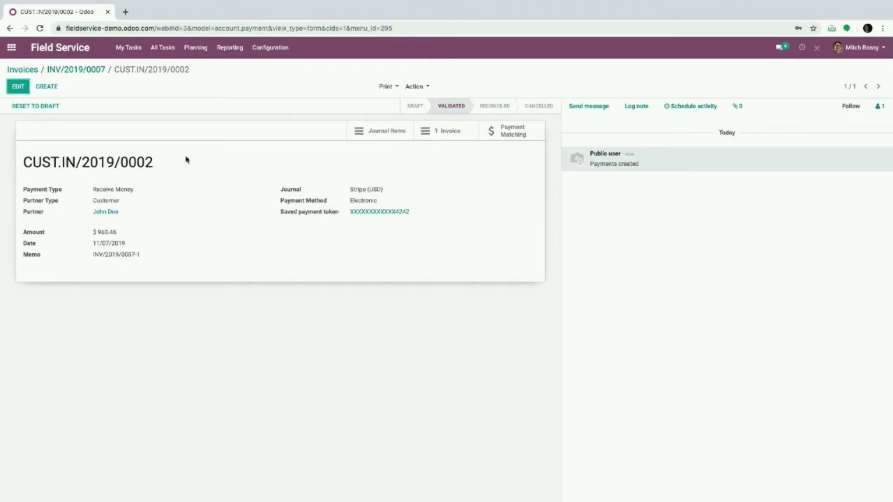
Leave the payment record through the invoice list and return to the My Tasks board in Field Service
{"action": "left_click", "coordinate": [28, 71]}
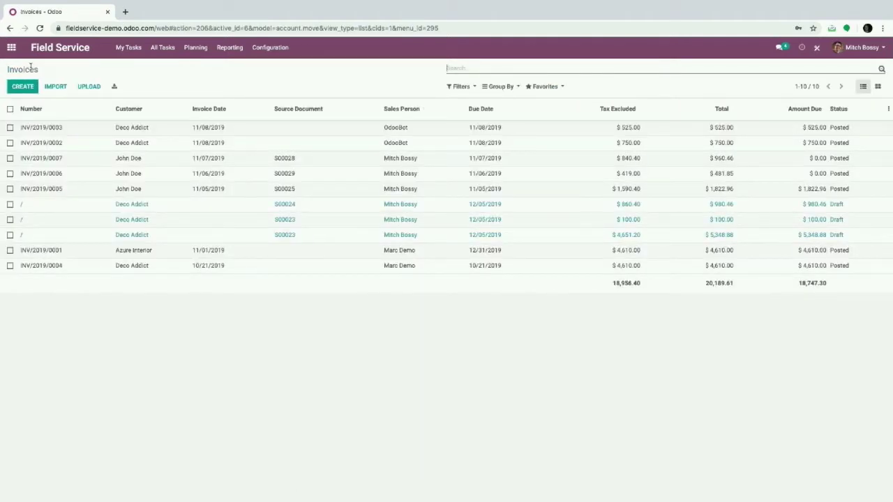
{"action": "left_click", "coordinate": [10, 47]}
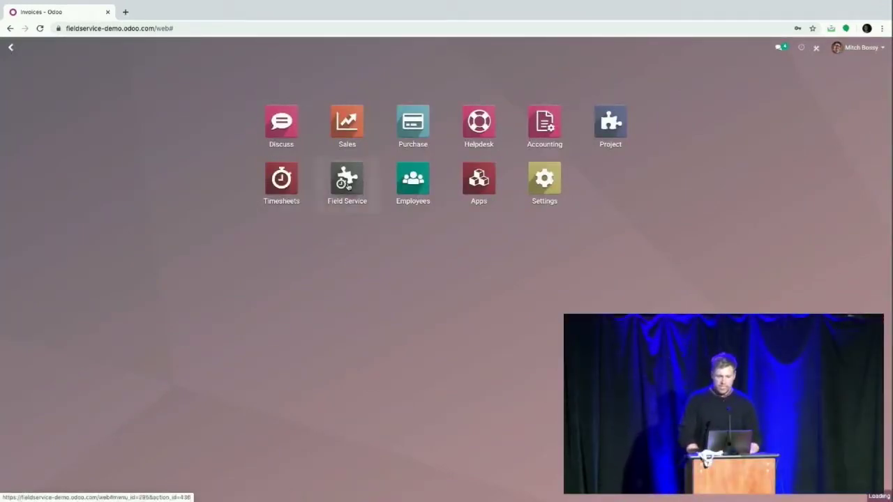
{"action": "left_click", "coordinate": [347, 183]}
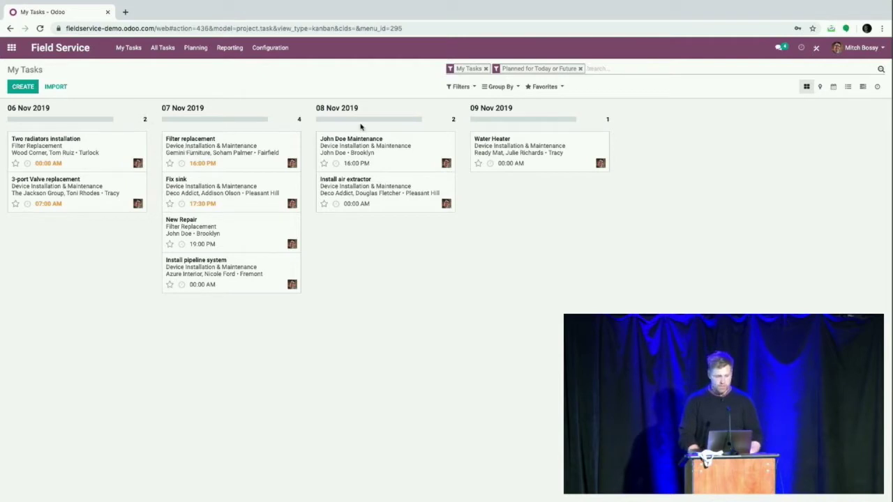
{"action": "left_click", "coordinate": [11, 48]}
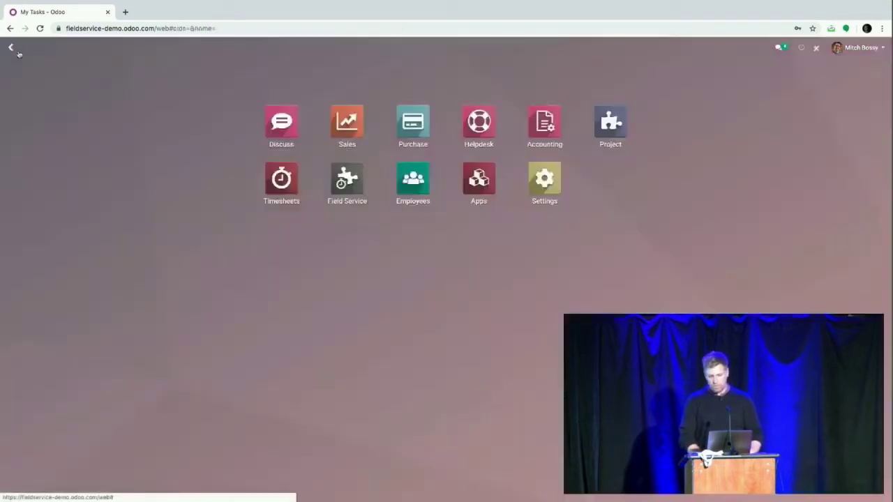
{"action": "left_click", "coordinate": [348, 185]}
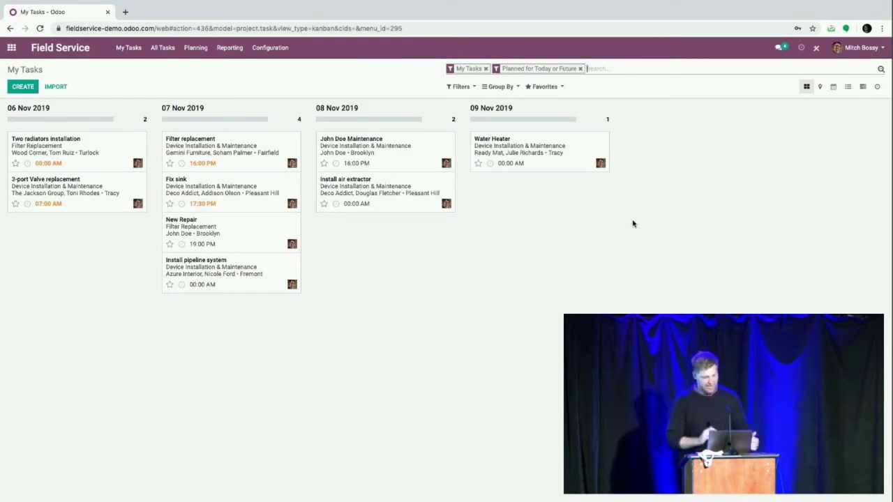
{"action": "left_click_drag", "start_coordinate": [88, 148], "coordinate": [169, 145]}
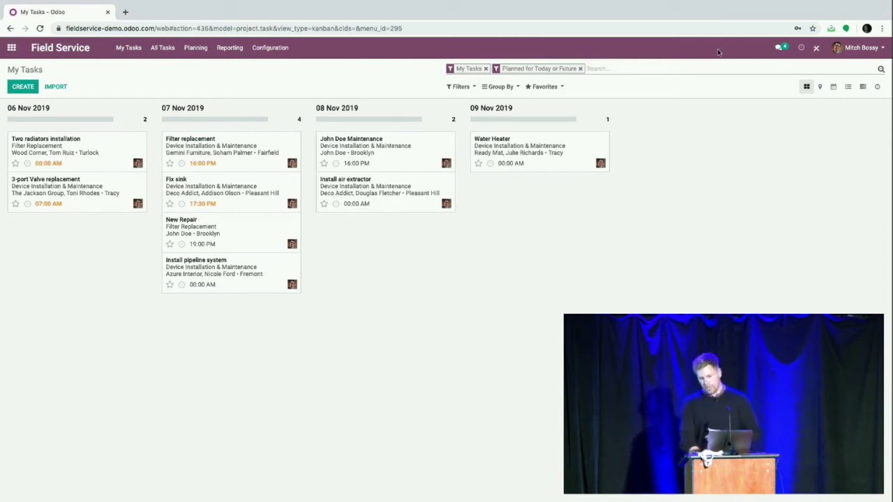
Show My Tasks as a list grouped by start date per day, and expand the 06 and 07 Nov 2019 groups
{"action": "left_click", "coordinate": [848, 86]}
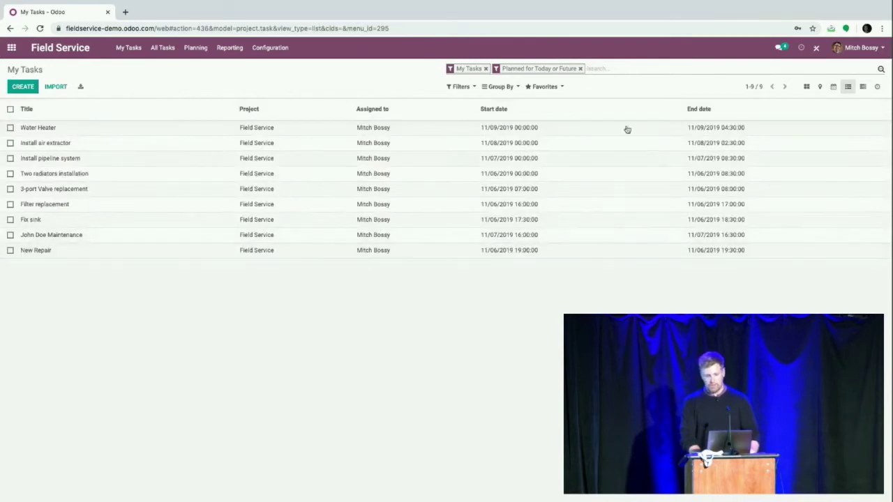
{"action": "left_click", "coordinate": [506, 87]}
{"action": "left_click", "coordinate": [505, 102]}
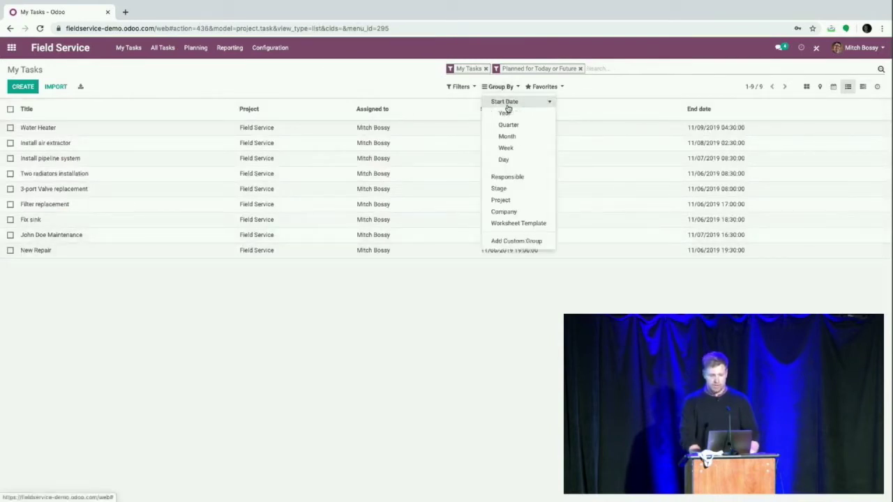
{"action": "left_click", "coordinate": [504, 160]}
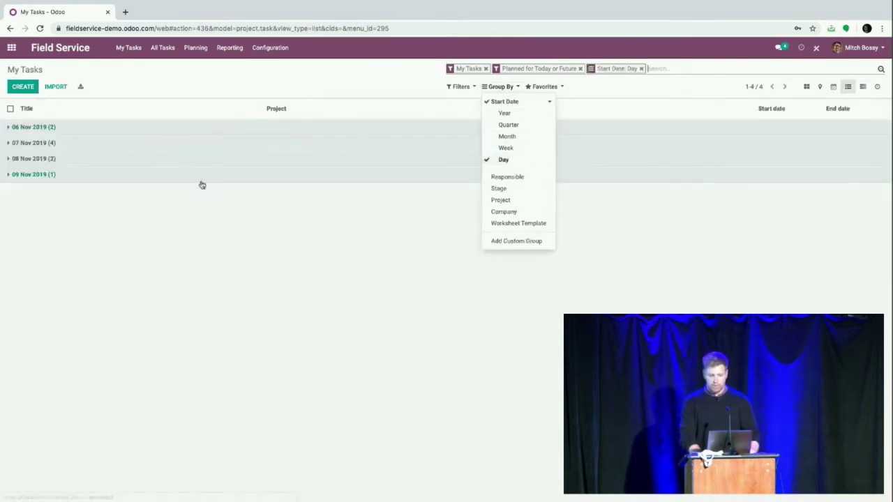
{"action": "left_click", "coordinate": [201, 123]}
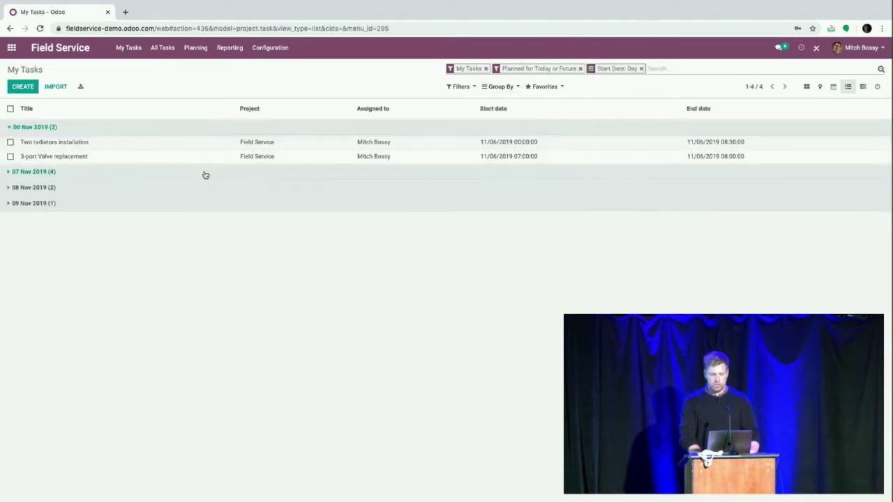
{"action": "left_click", "coordinate": [204, 173]}
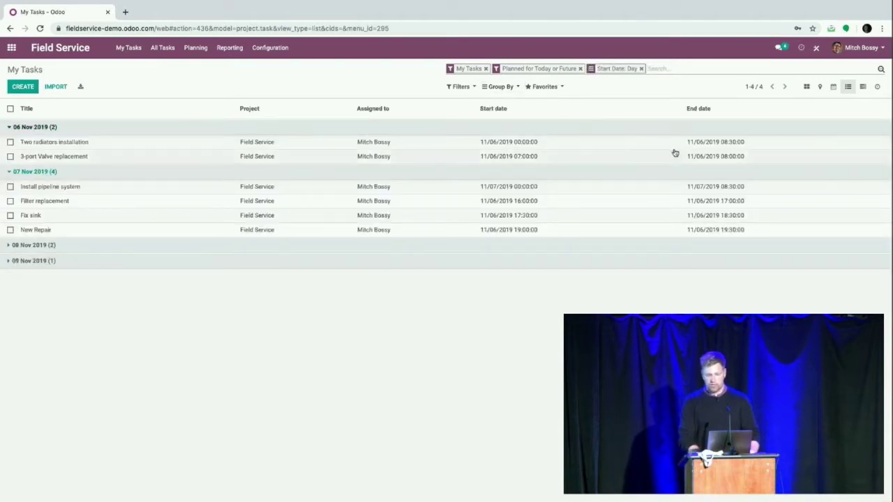
Show My Tasks on the map and view the location details of the "Two radiators installation" task
{"action": "left_click", "coordinate": [821, 90]}
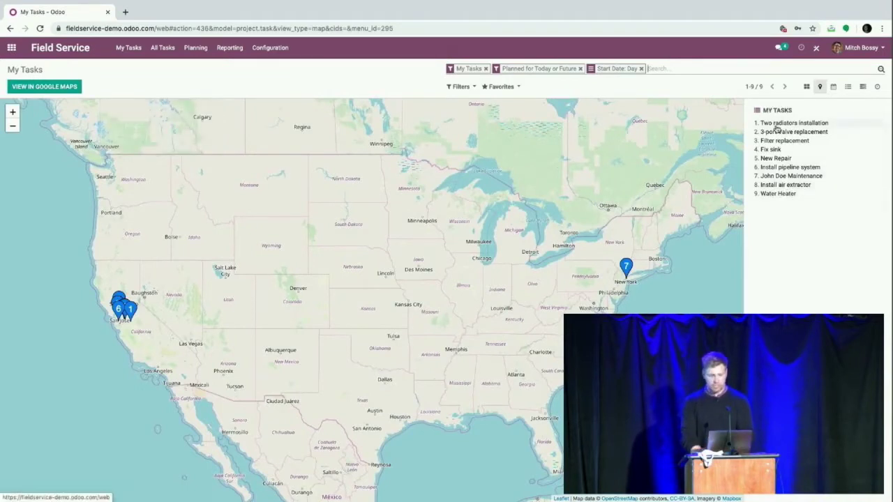
{"action": "left_click", "coordinate": [777, 126]}
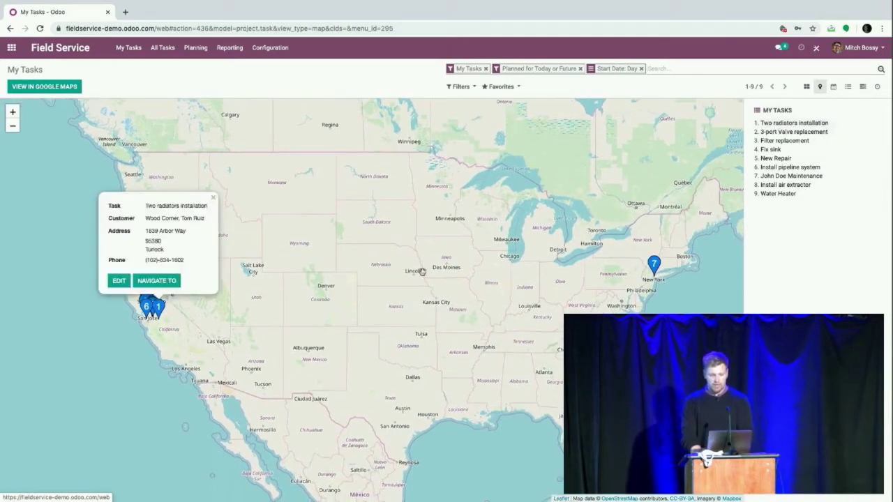
{"action": "double_click", "coordinate": [160, 356]}
Open Google Maps directions to the "Install pipeline system" task from its map marker, and return to the Odoo task map
{"action": "scroll", "coordinate": [160, 357], "scroll_direction": "up", "scroll_amount": 2}
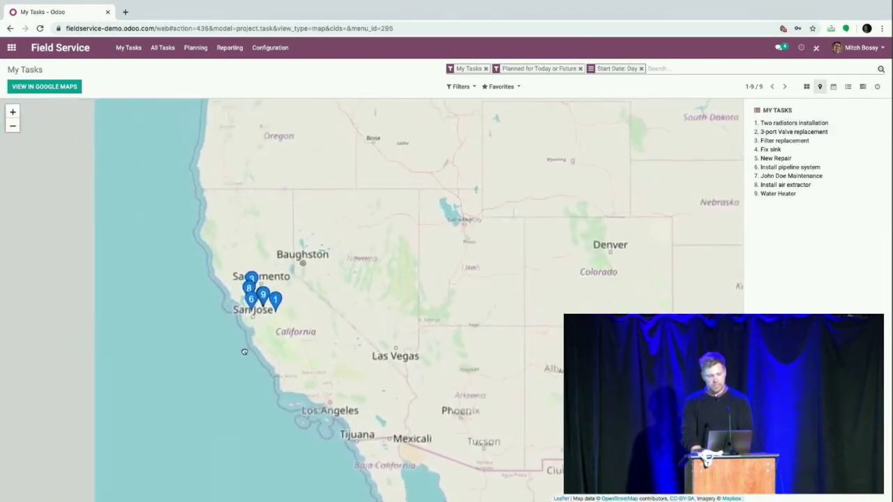
{"action": "scroll", "coordinate": [237, 347], "scroll_direction": "up", "scroll_amount": 1}
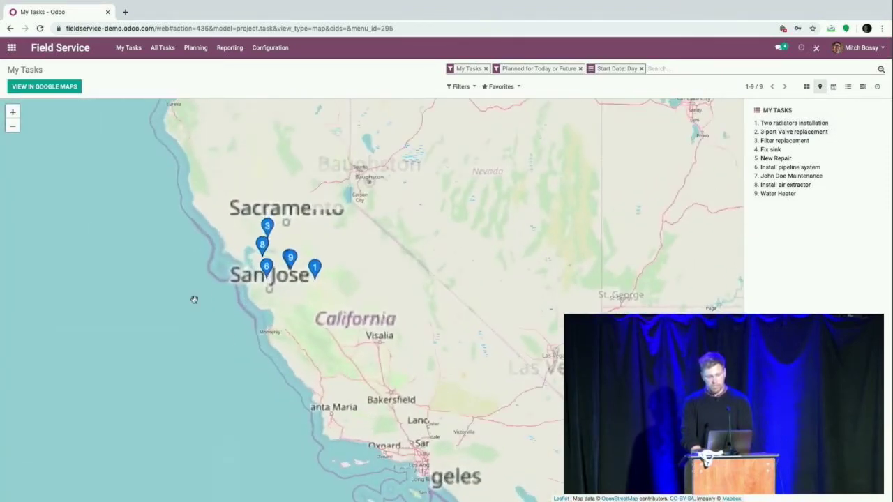
{"action": "left_click", "coordinate": [266, 271]}
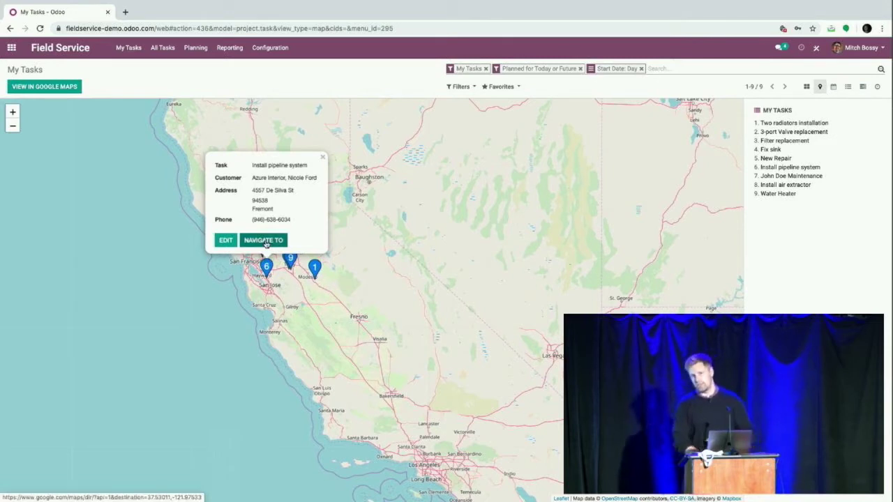
{"action": "left_click", "coordinate": [264, 240]}
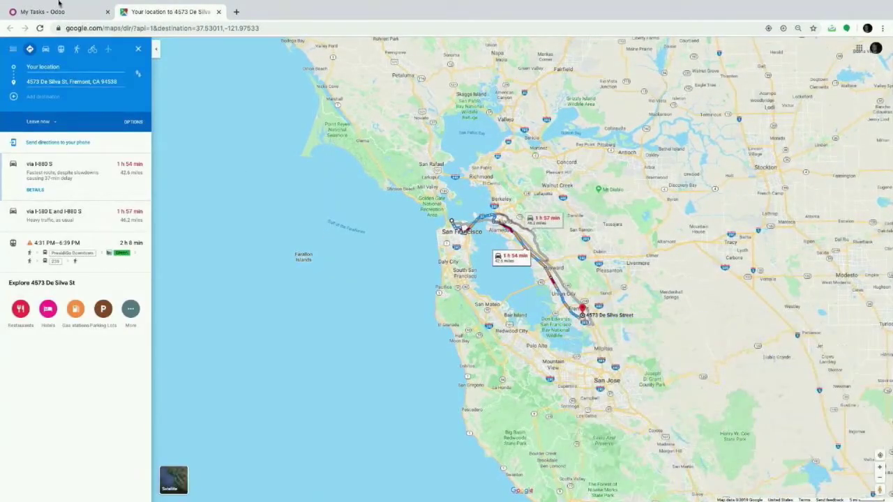
{"action": "mouse_move", "coordinate": [52, 3]}
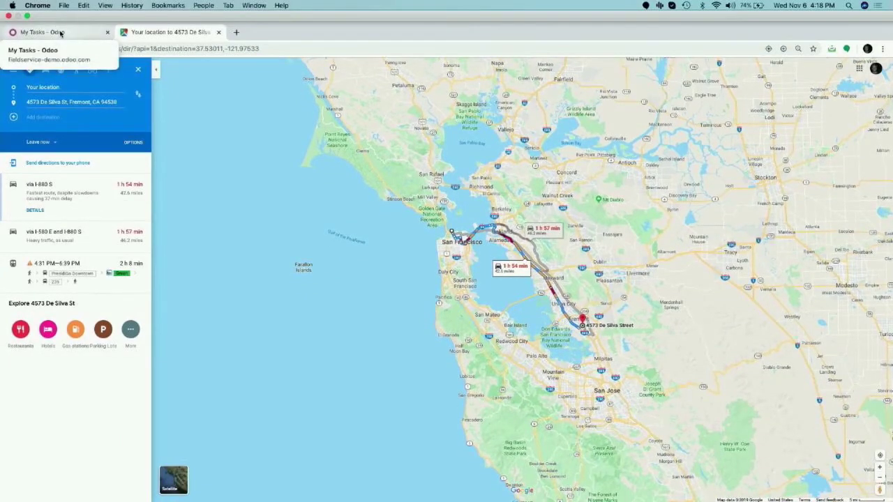
{"action": "left_click", "coordinate": [61, 32]}
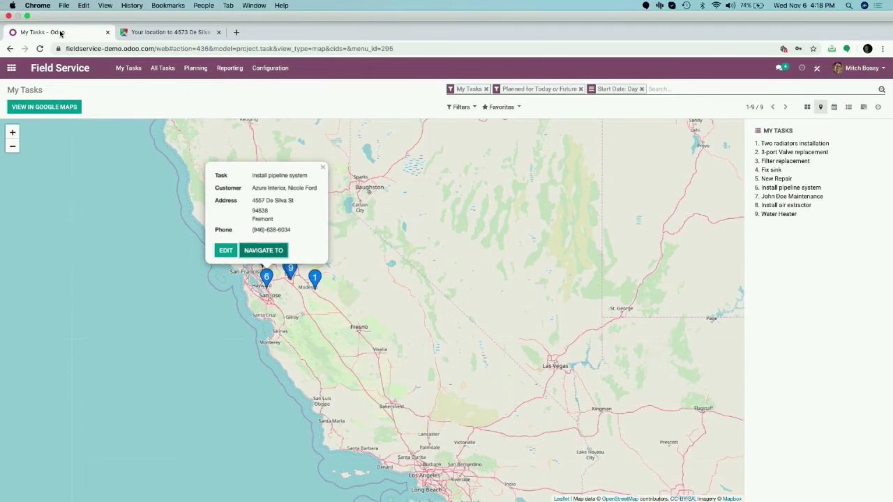
Open the "Install pipeline system" task from its map marker and return to the My Tasks map
{"action": "key", "text": "ctrl+super+f"}
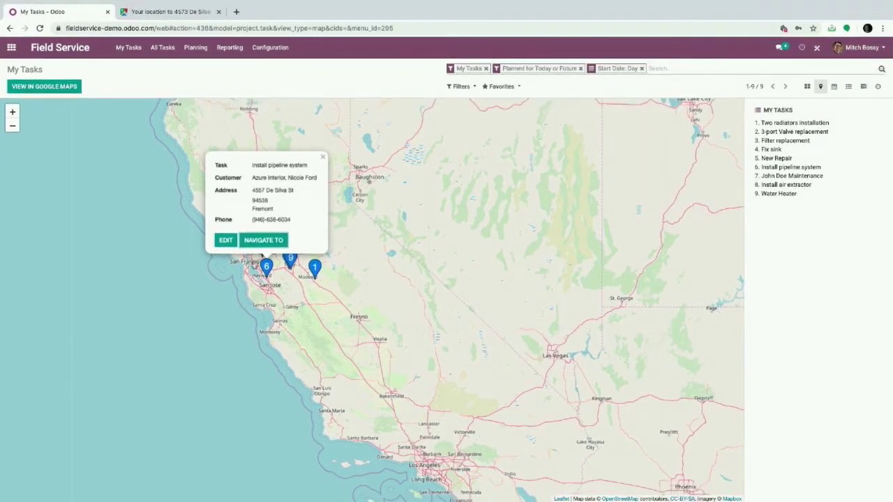
{"action": "left_click", "coordinate": [225, 240]}
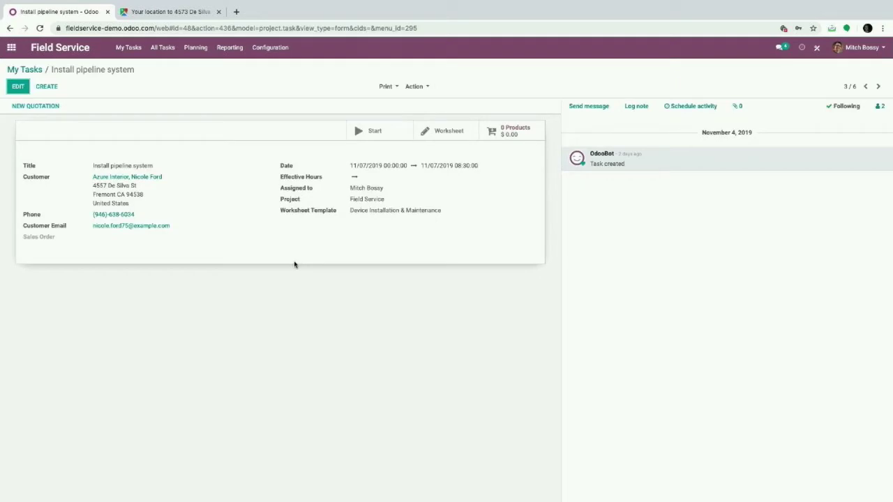
{"action": "left_click", "coordinate": [45, 69]}
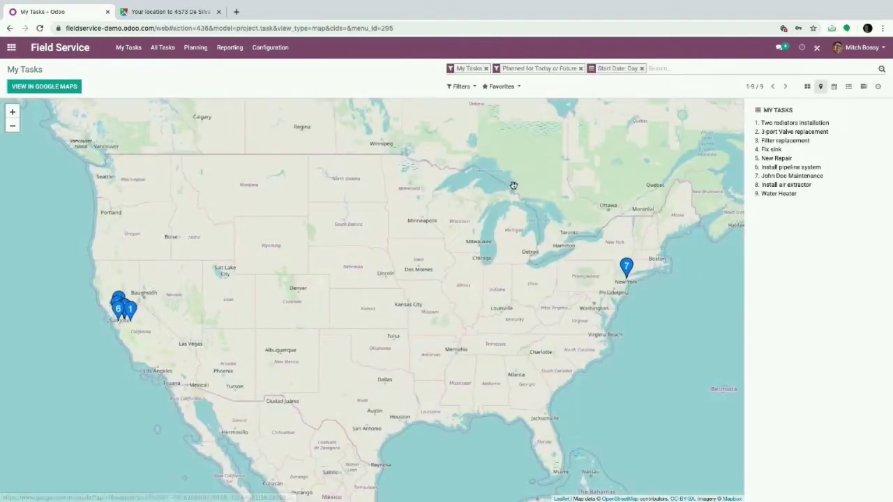
Show My Tasks in the monthly calendar, try to switch to the Gantt view, and return to the kanban board
{"action": "left_click", "coordinate": [807, 86]}
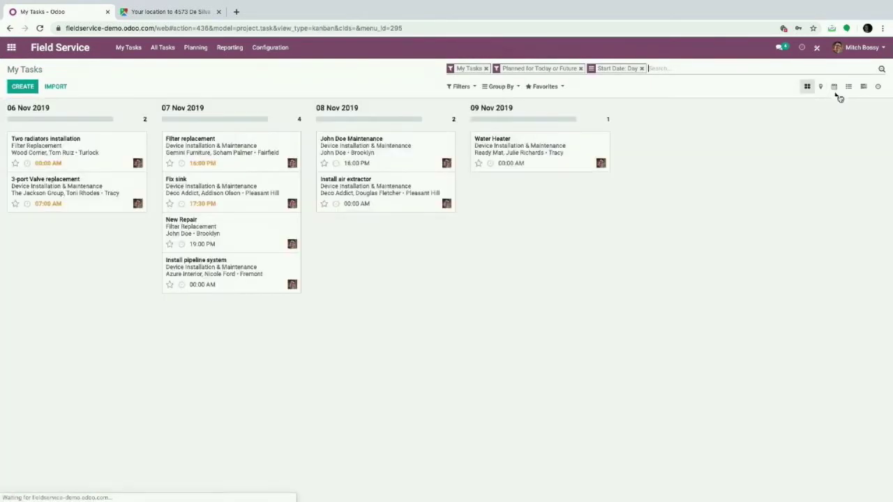
{"action": "left_click", "coordinate": [834, 88]}
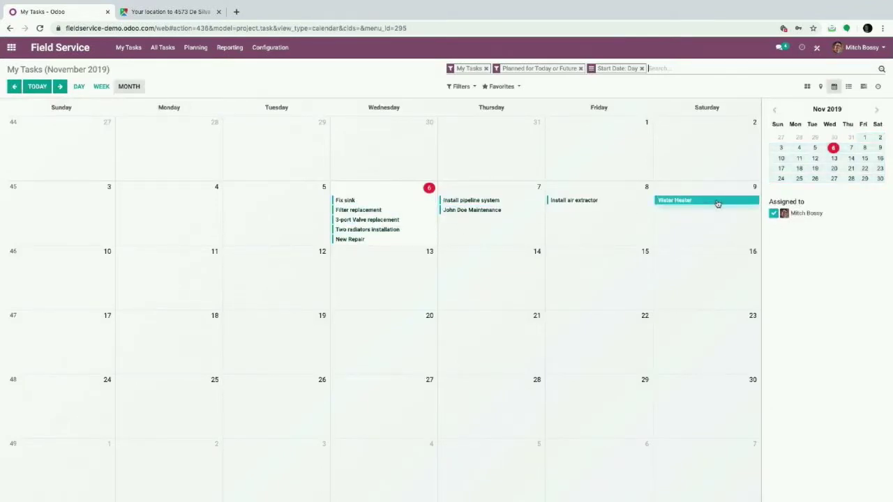
{"action": "left_click", "coordinate": [863, 86]}
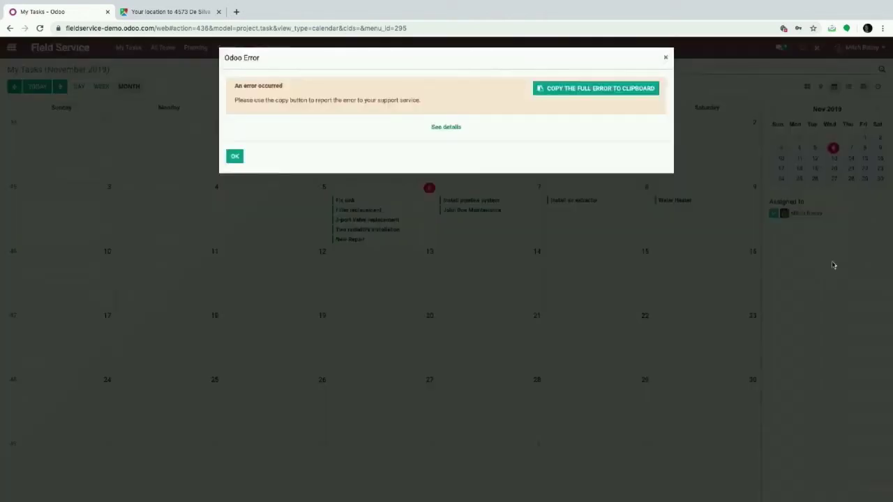
{"action": "left_click", "coordinate": [236, 157]}
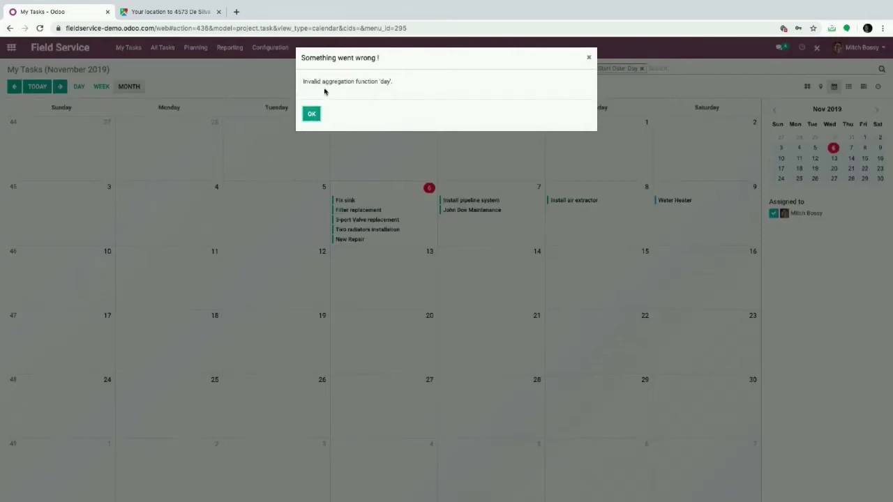
{"action": "left_click", "coordinate": [316, 116]}
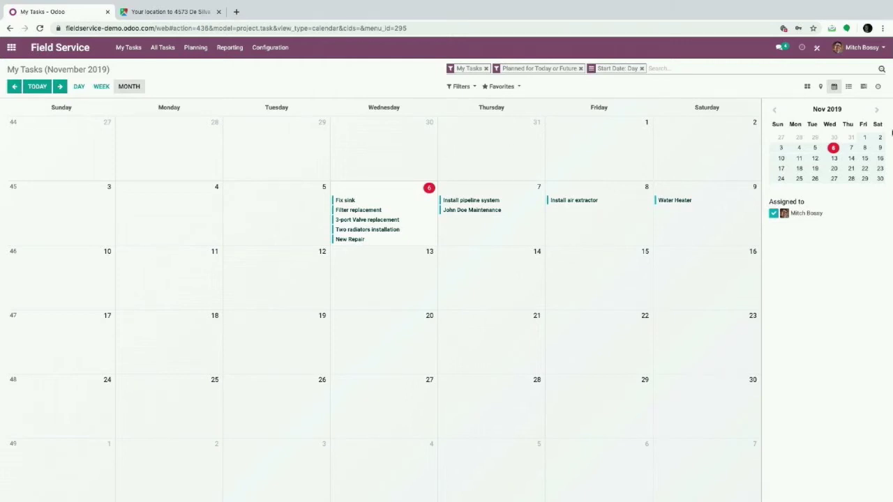
{"action": "left_click", "coordinate": [807, 86]}
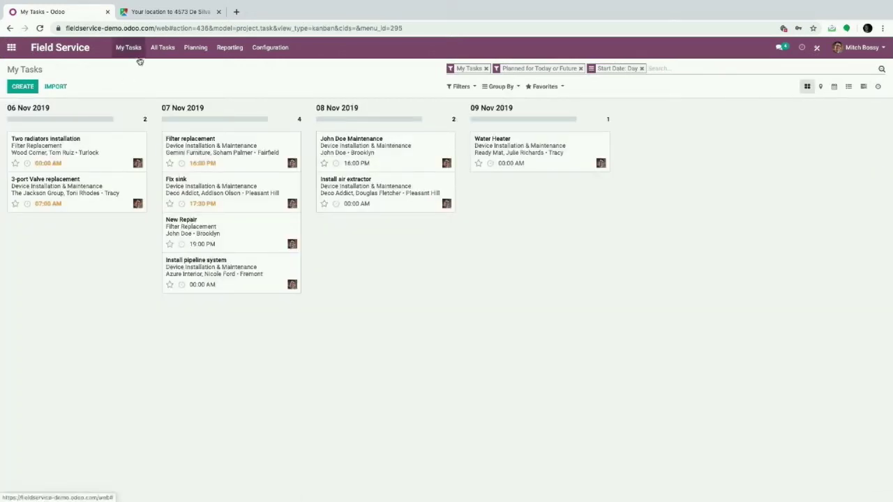
Remove all search filters and the grouping from My Tasks, and show the tasks as a list with the grouping options
{"action": "key", "text": "BackSpace"}
{"action": "key", "text": "BackSpace"}
{"action": "key", "text": "BackSpace"}
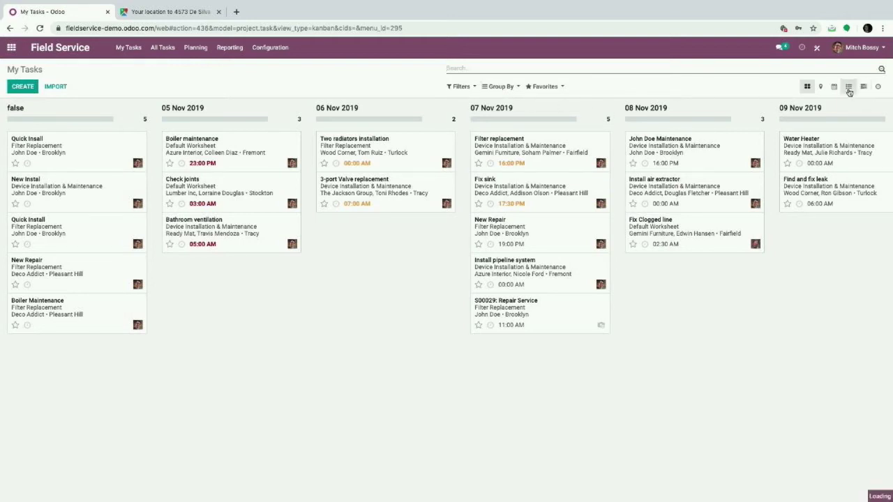
{"action": "left_click", "coordinate": [848, 86]}
{"action": "left_click", "coordinate": [500, 86]}
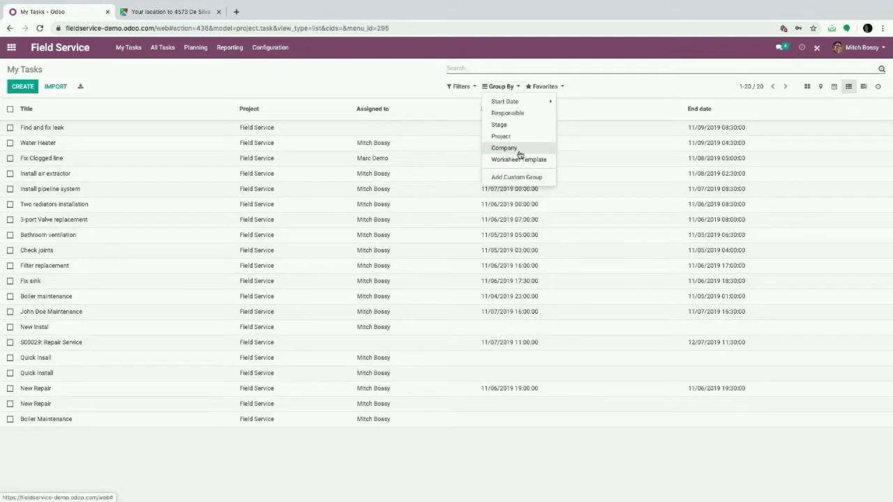
{"action": "left_click", "coordinate": [337, 82]}
Open the planning by user and view the details of the Boiler maintenance task, discarding the form without changes
{"action": "left_click", "coordinate": [193, 49]}
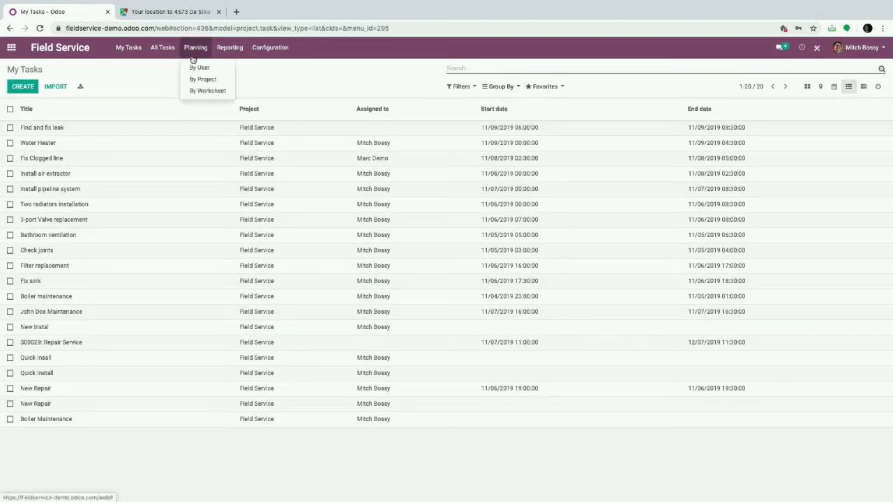
{"action": "left_click", "coordinate": [193, 73]}
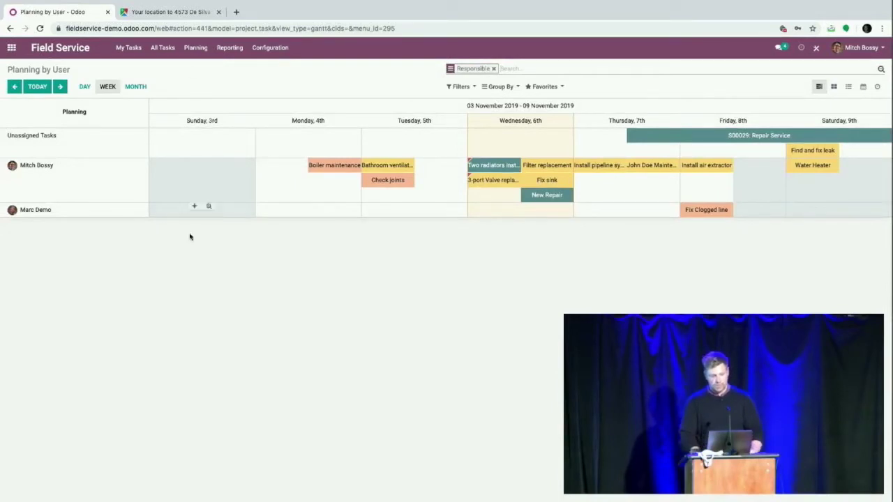
{"action": "mouse_move", "coordinate": [340, 169]}
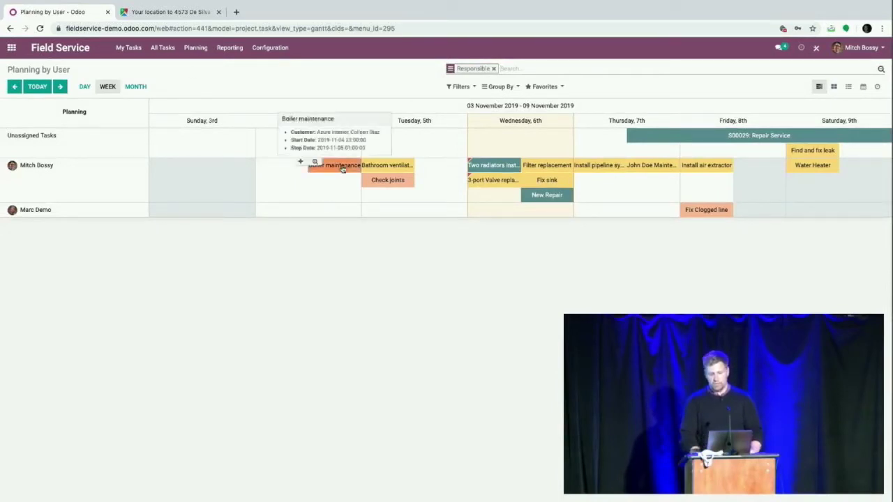
{"action": "mouse_move", "coordinate": [342, 169]}
{"action": "left_mouse_down"}
{"action": "mouse_move", "coordinate": [289, 167]}
{"action": "mouse_move", "coordinate": [342, 166]}
{"action": "left_mouse_up"}
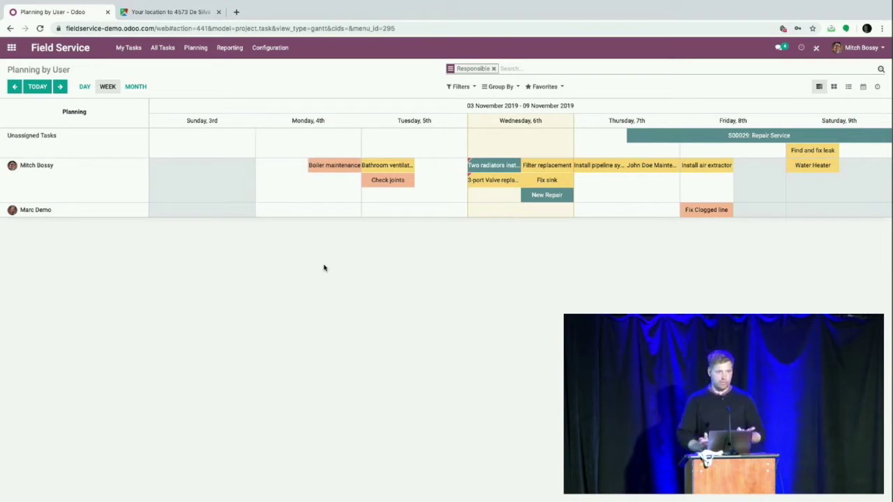
{"action": "left_click", "coordinate": [336, 170]}
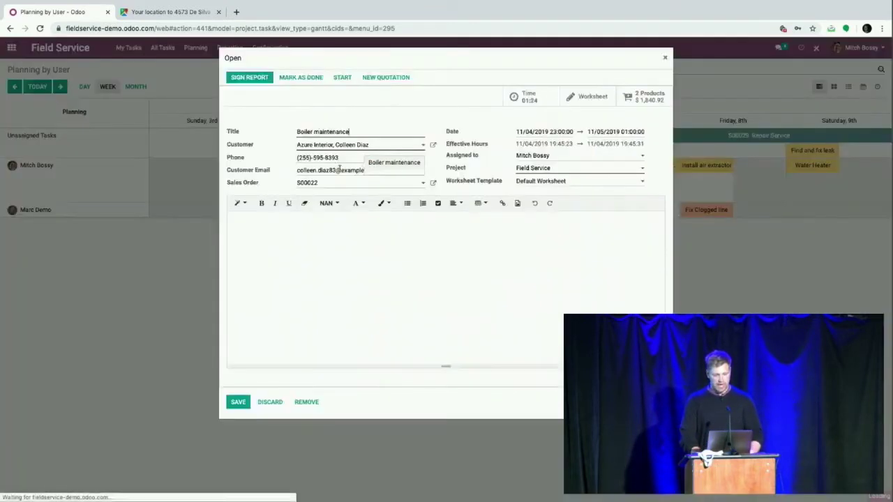
{"action": "left_click", "coordinate": [271, 404]}
Reschedule the Boiler maintenance task to the second half of Tuesday, 5th in the user planning
{"action": "left_click_drag", "start_coordinate": [334, 173], "coordinate": [458, 179]}
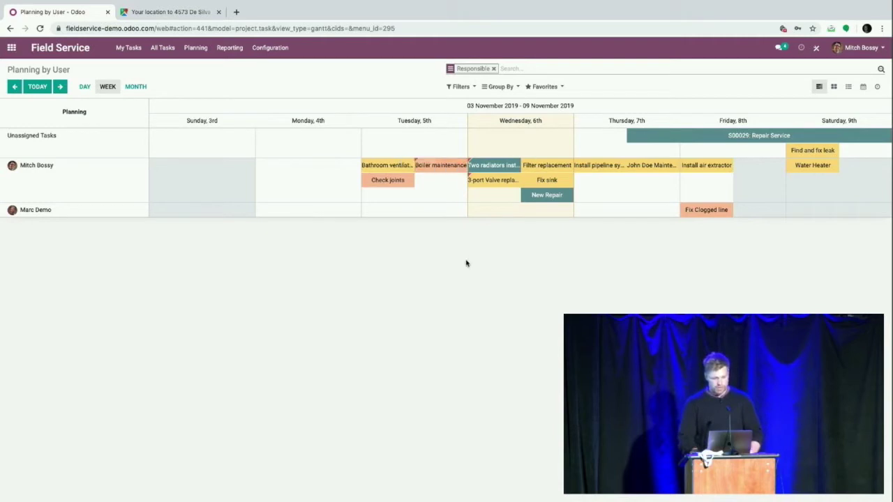
{"action": "mouse_move", "coordinate": [470, 165]}
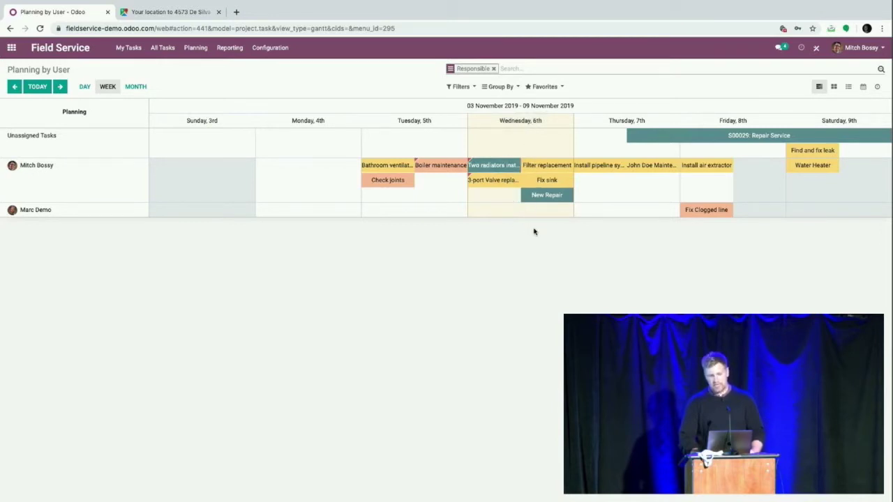
Preview the user planning with the To schedule, To Do, To Invoice and Planned for Today filters, switching each off again
{"action": "left_click", "coordinate": [460, 86]}
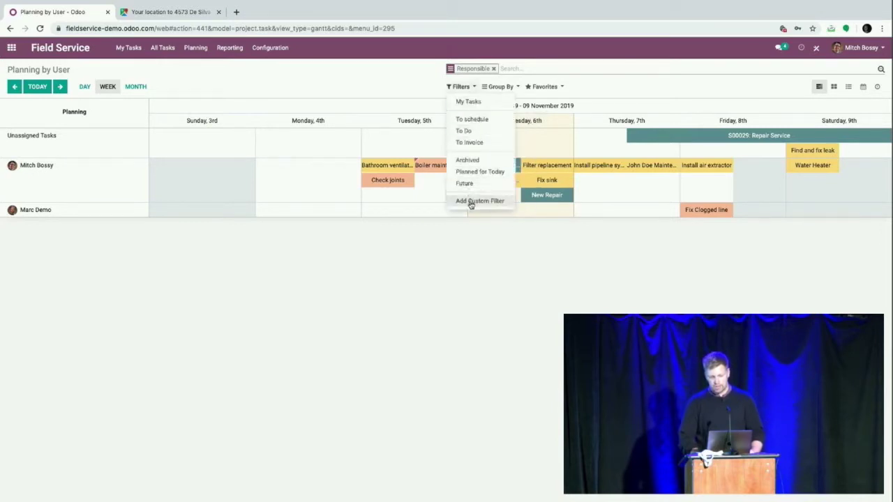
{"action": "left_click", "coordinate": [468, 119]}
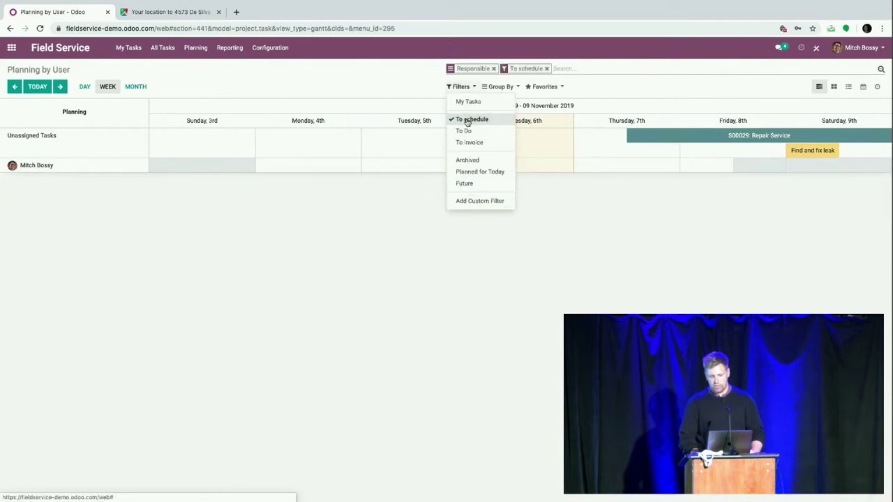
{"action": "left_click", "coordinate": [468, 120]}
{"action": "left_click", "coordinate": [466, 130]}
{"action": "left_click", "coordinate": [465, 131]}
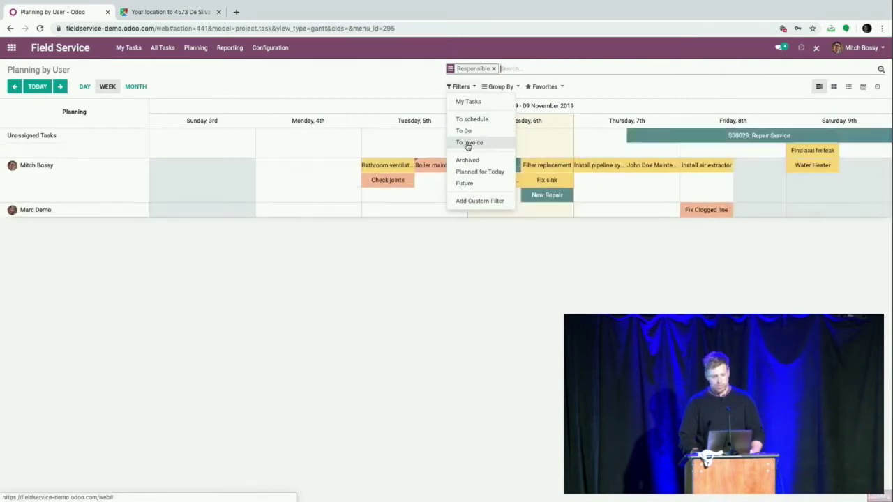
{"action": "left_click", "coordinate": [468, 143]}
{"action": "left_click", "coordinate": [468, 144]}
{"action": "left_click", "coordinate": [478, 171]}
{"action": "left_click", "coordinate": [478, 171]}
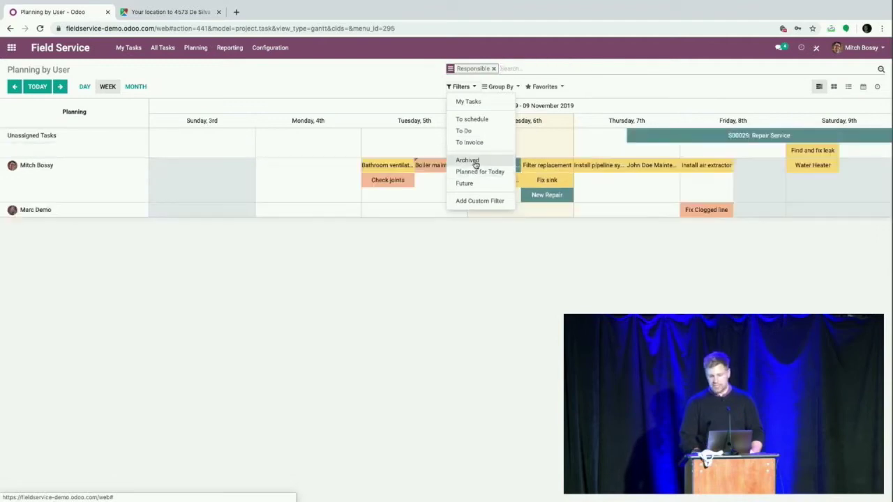
Look through the fields available for a custom filter and the grouping options of the user planning
{"action": "left_click", "coordinate": [479, 201]}
{"action": "left_click", "coordinate": [479, 212]}
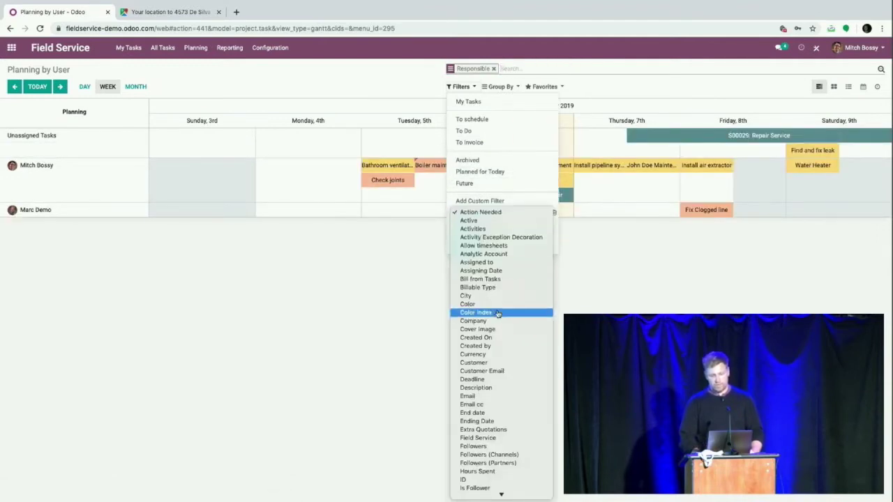
{"action": "scroll", "coordinate": [499, 314], "scroll_direction": "down", "scroll_amount": 8}
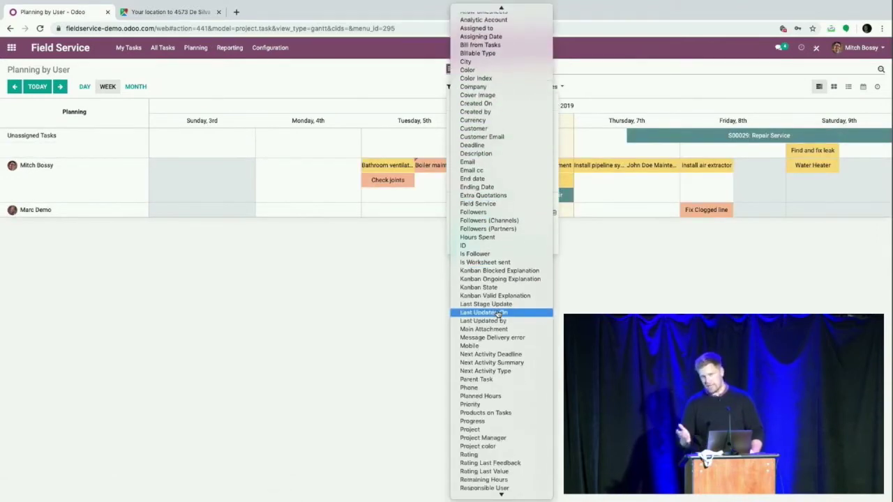
{"action": "scroll", "coordinate": [495, 351], "scroll_direction": "down", "scroll_amount": 5}
{"action": "left_click", "coordinate": [495, 344]}
{"action": "left_click", "coordinate": [467, 241]}
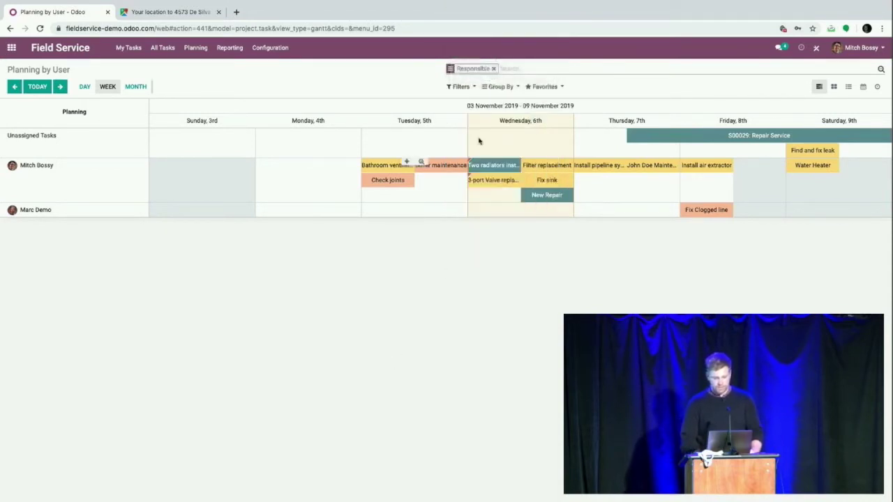
{"action": "left_click", "coordinate": [498, 87]}
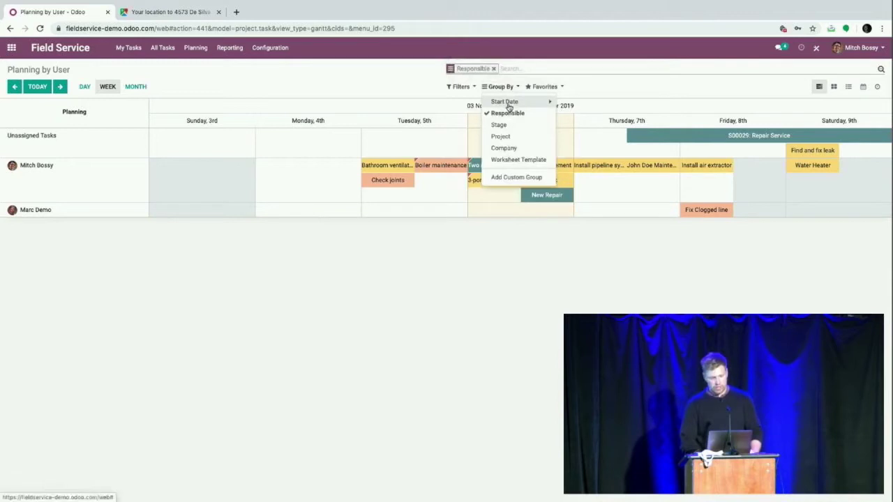
View the planning by project with the New Repair task's details, and open the planning by worksheet
{"action": "left_click", "coordinate": [196, 47]}
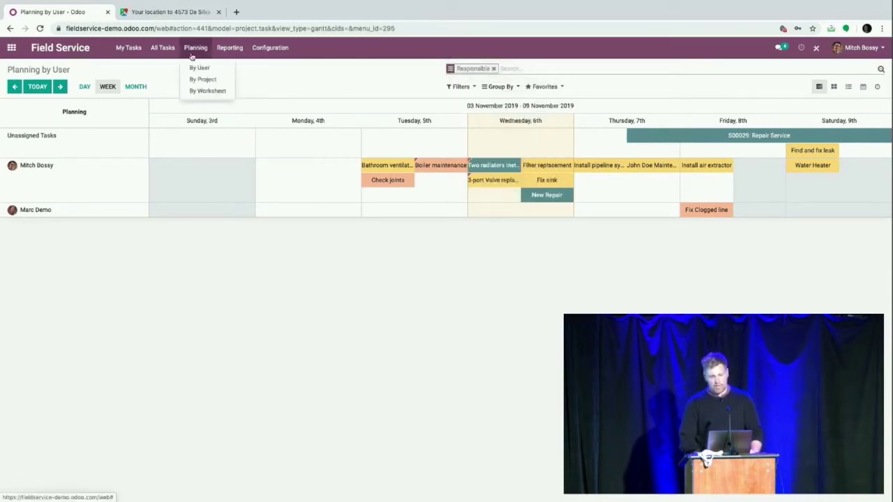
{"action": "left_click", "coordinate": [204, 79]}
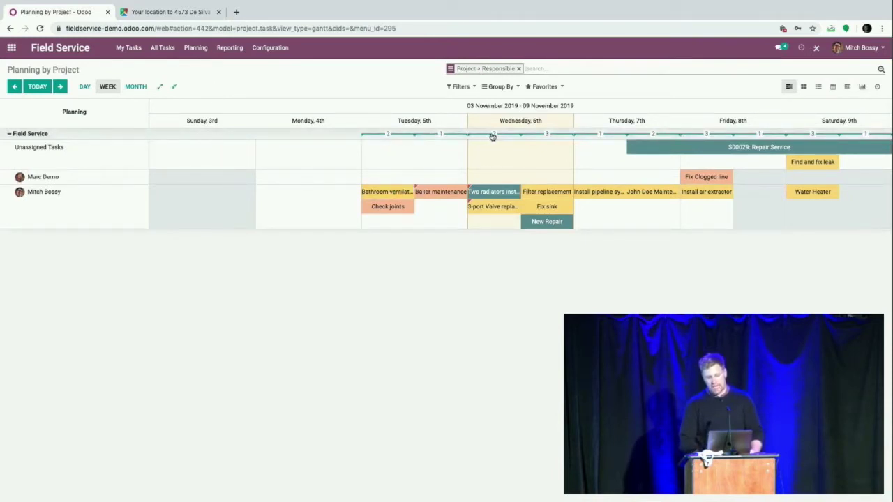
{"action": "mouse_move", "coordinate": [534, 226]}
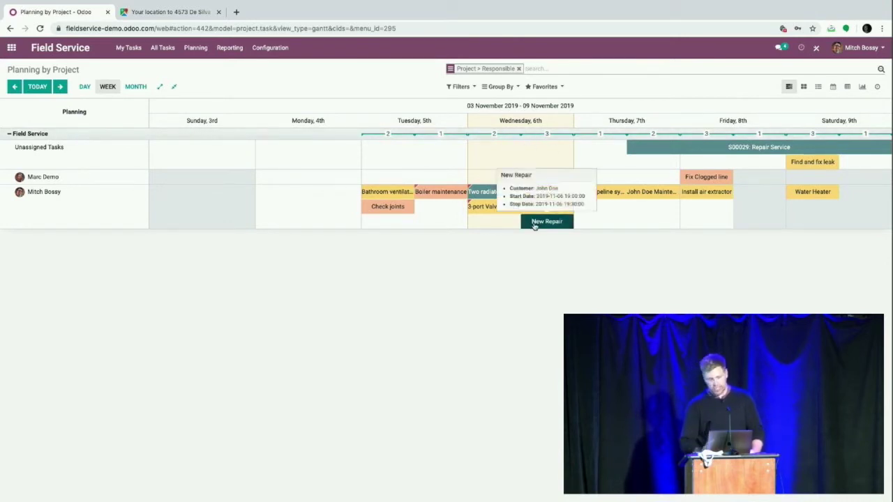
{"action": "left_click", "coordinate": [195, 49]}
{"action": "left_click", "coordinate": [199, 91]}
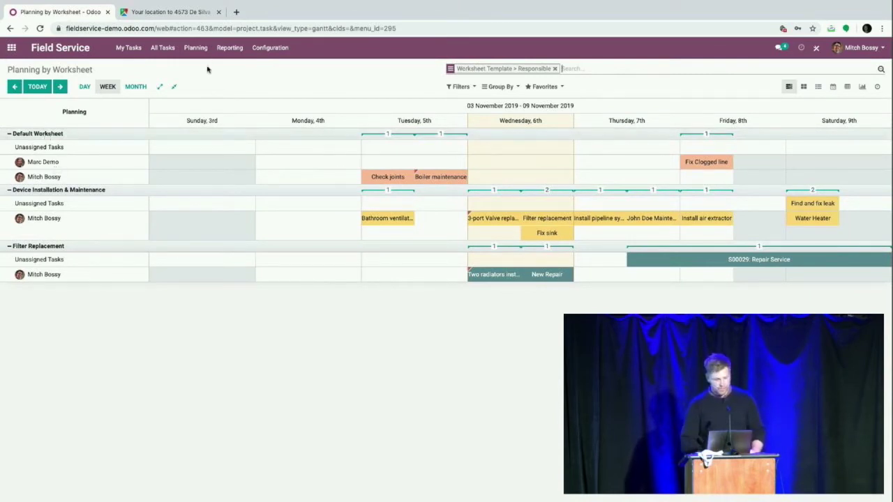
Open the Filter Replacement worksheet template and start designing its form
{"action": "left_click", "coordinate": [271, 47]}
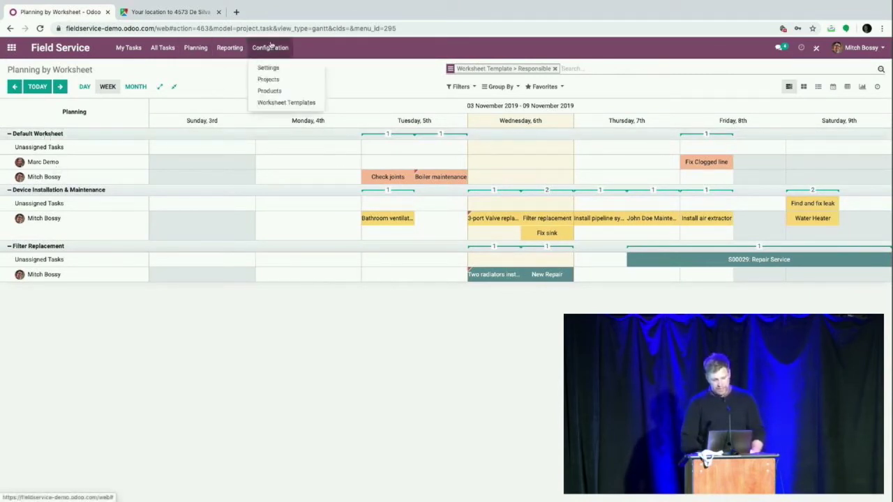
{"action": "left_click", "coordinate": [293, 104]}
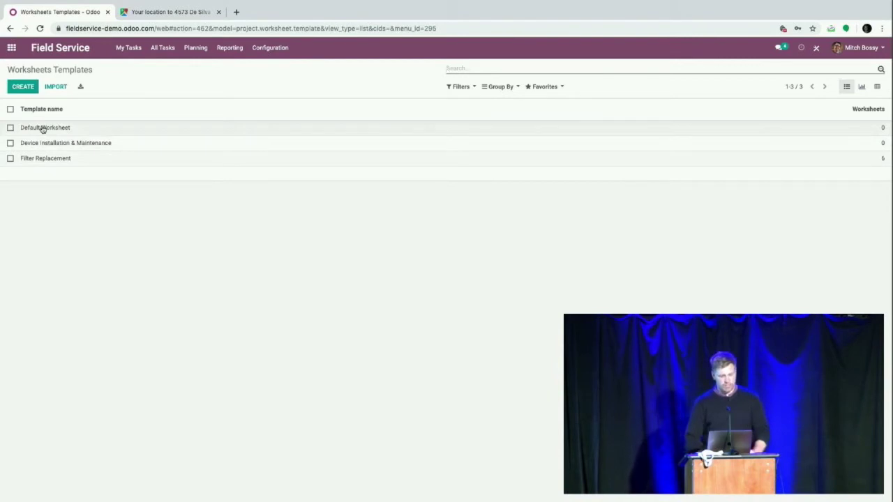
{"action": "left_click", "coordinate": [42, 158]}
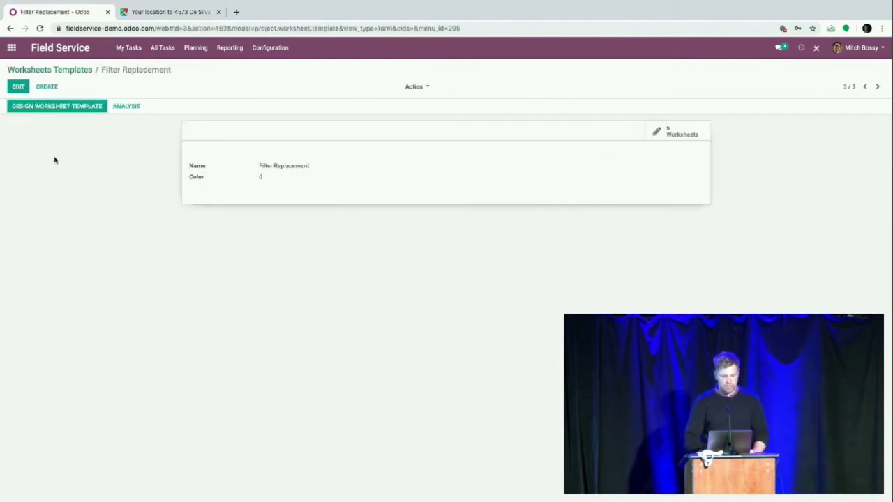
{"action": "left_click", "coordinate": [58, 111]}
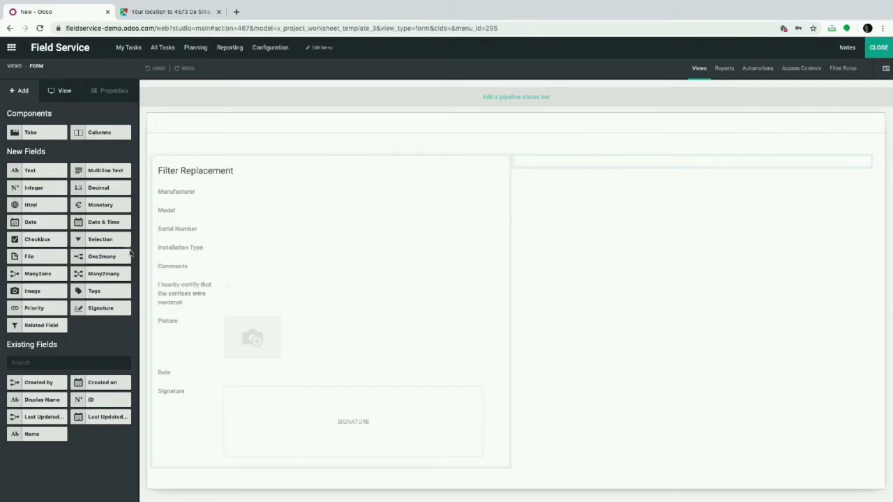
Add a selection field with the values Happy and Sad above the Signature field of the worksheet form
{"action": "mouse_move", "coordinate": [109, 239]}
{"action": "left_mouse_down"}
{"action": "mouse_move", "coordinate": [111, 266]}
{"action": "mouse_move", "coordinate": [224, 388]}
{"action": "mouse_move", "coordinate": [233, 388]}
{"action": "left_mouse_up"}
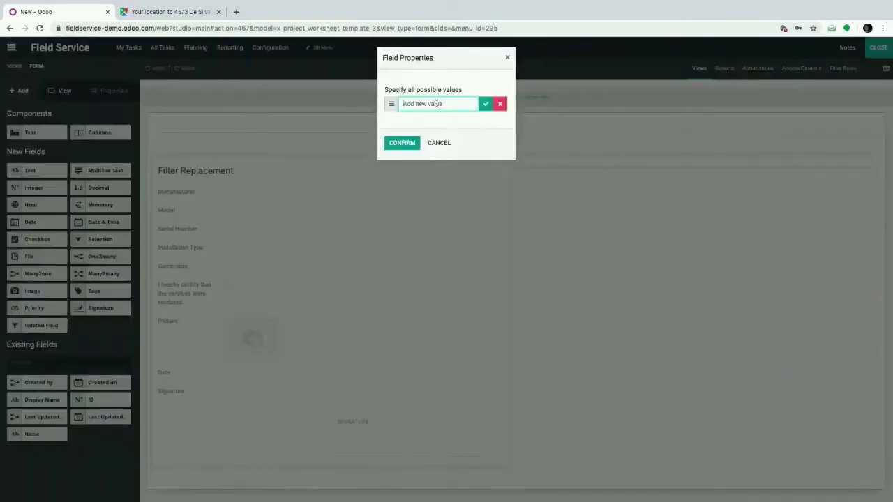
{"action": "type", "text": "Happy"}
{"action": "key", "text": "Return"}
{"action": "type", "text": "Sad"}
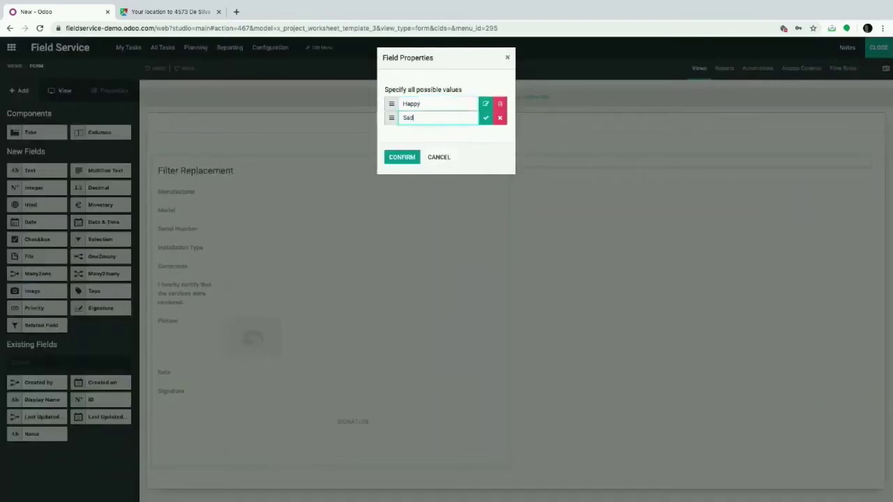
{"action": "key", "text": "Return"}
{"action": "left_click", "coordinate": [400, 163]}
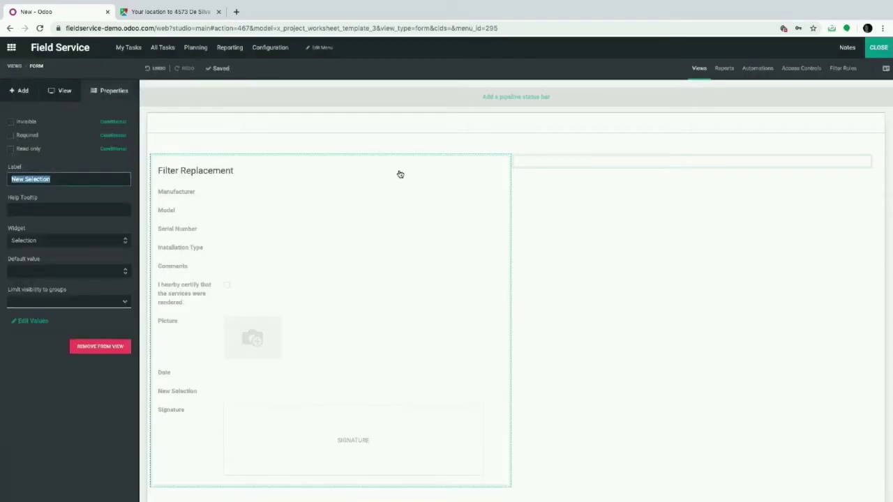
Label the new selection field Status and finish designing the form
{"action": "left_click", "coordinate": [193, 392]}
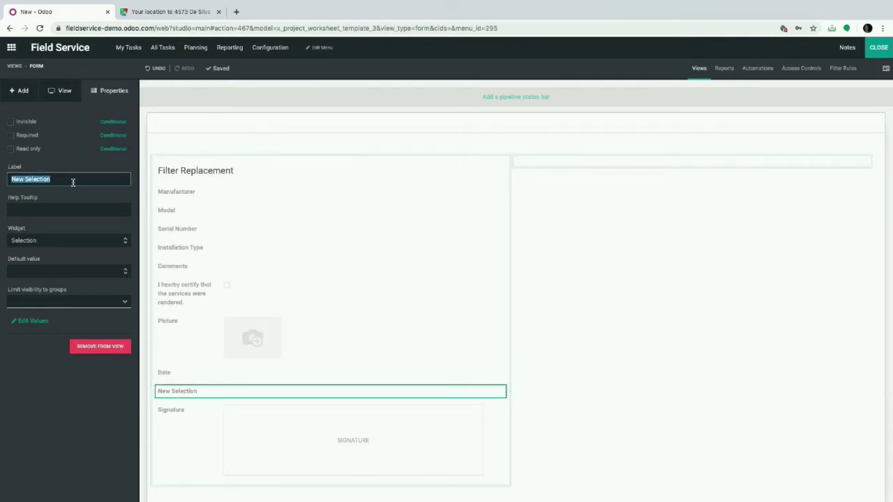
{"action": "type", "text": "Status"}
{"action": "left_click", "coordinate": [527, 260]}
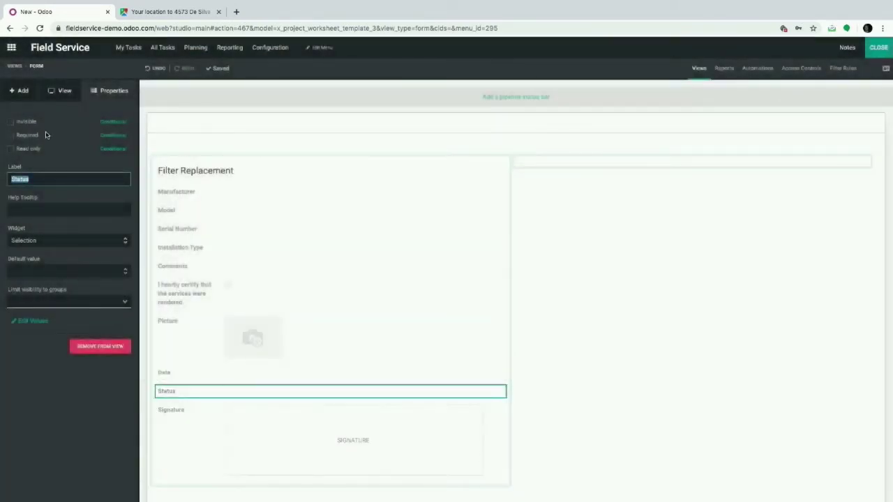
{"action": "left_click", "coordinate": [23, 96]}
{"action": "mouse_move", "coordinate": [94, 310]}
{"action": "left_mouse_down"}
{"action": "mouse_move", "coordinate": [121, 314]}
{"action": "mouse_move", "coordinate": [104, 310]}
{"action": "mouse_move", "coordinate": [108, 294]}
{"action": "left_mouse_up"}
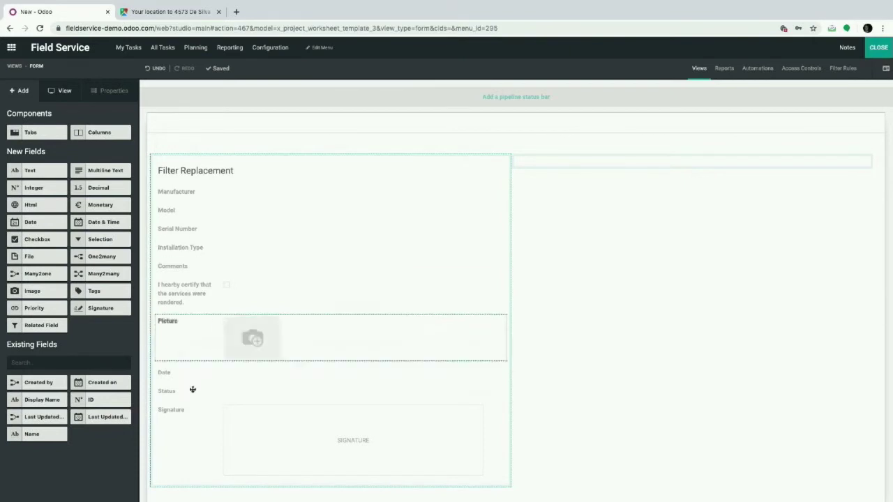
{"action": "left_click", "coordinate": [876, 49]}
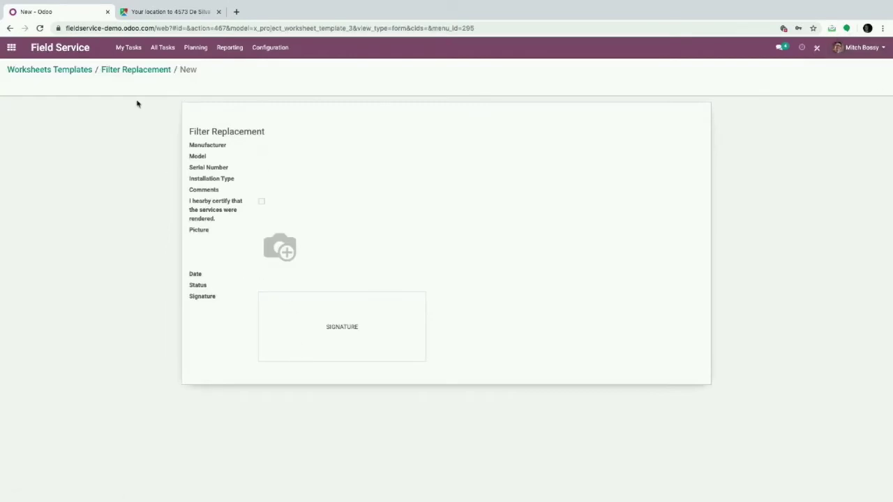
Create and save a My Tasks task titled tesst with a customer and the Filter Replacement worksheet template
{"action": "left_click", "coordinate": [123, 56]}
{"action": "left_click", "coordinate": [127, 80]}
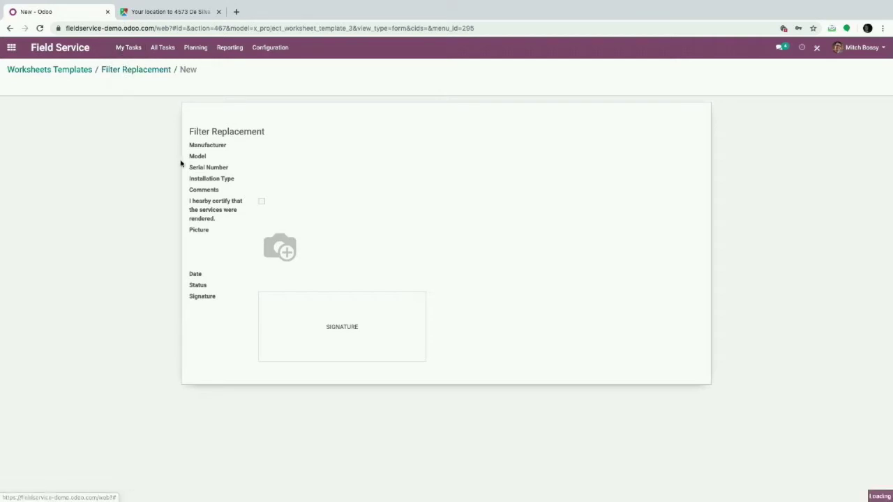
{"action": "left_click", "coordinate": [24, 86]}
{"action": "type", "text": "tesst"}
{"action": "type", "text": "joh"}
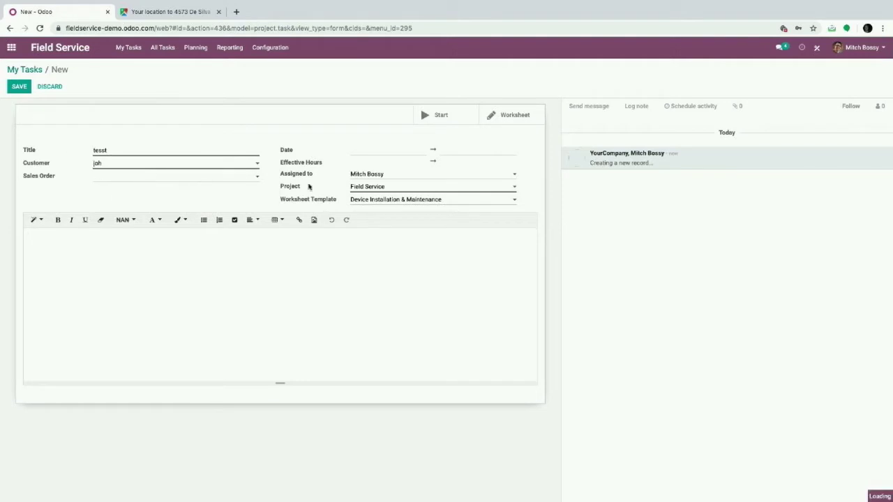
{"action": "left_click", "coordinate": [372, 199]}
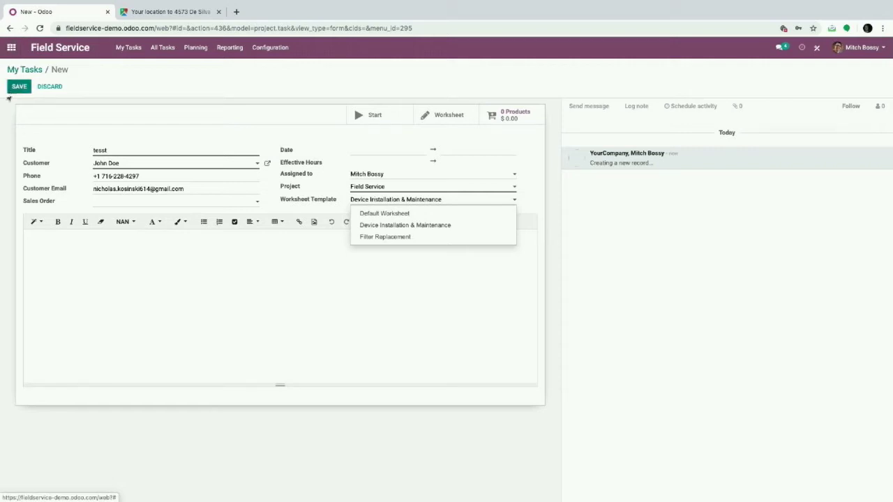
{"action": "left_click", "coordinate": [185, 342]}
{"action": "left_click", "coordinate": [418, 199]}
{"action": "left_click", "coordinate": [419, 238]}
{"action": "left_click", "coordinate": [18, 88]}
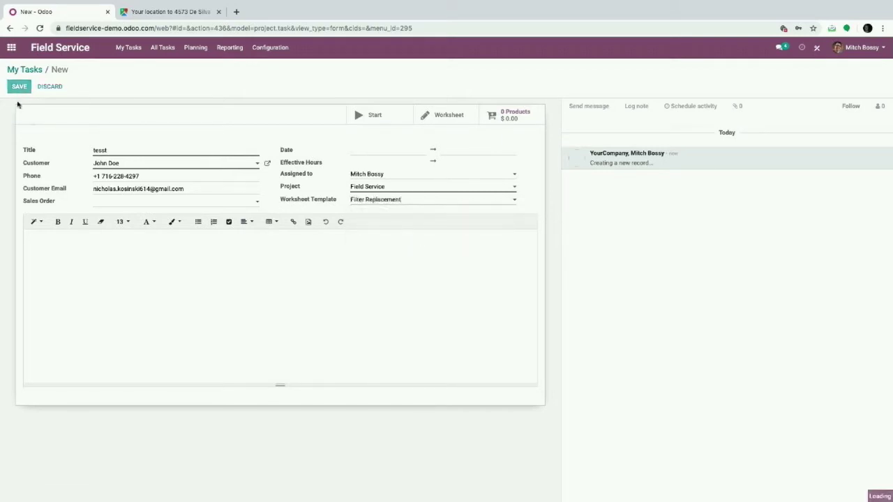
Try the task's worksheet with manufacturer Azure Interior and status Happy, and return to My Tasks discarding the entries
{"action": "left_click", "coordinate": [459, 133]}
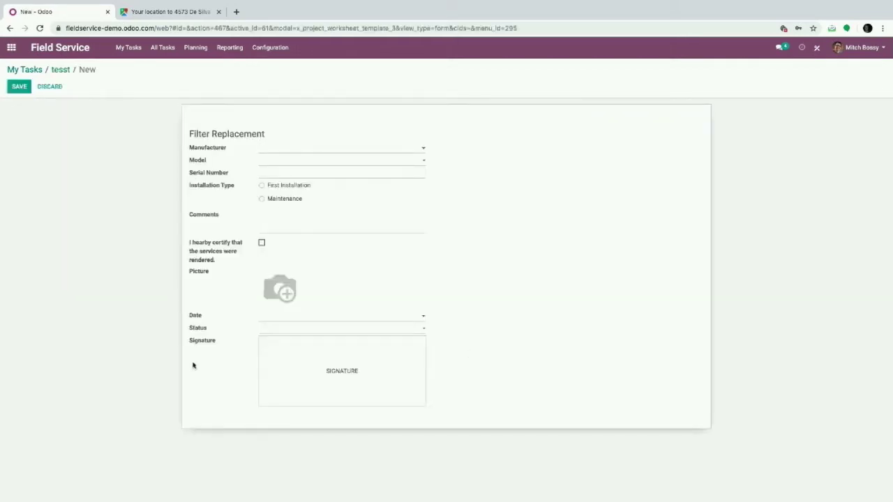
{"action": "left_click", "coordinate": [297, 149]}
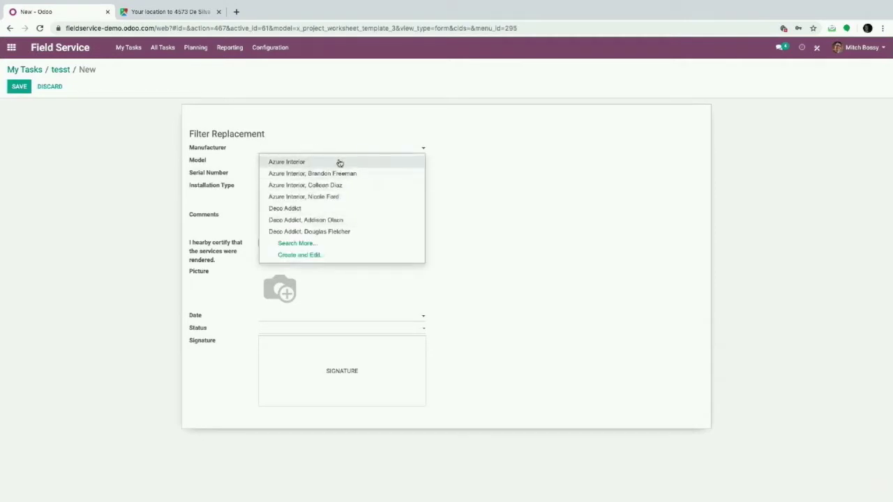
{"action": "left_click", "coordinate": [339, 162]}
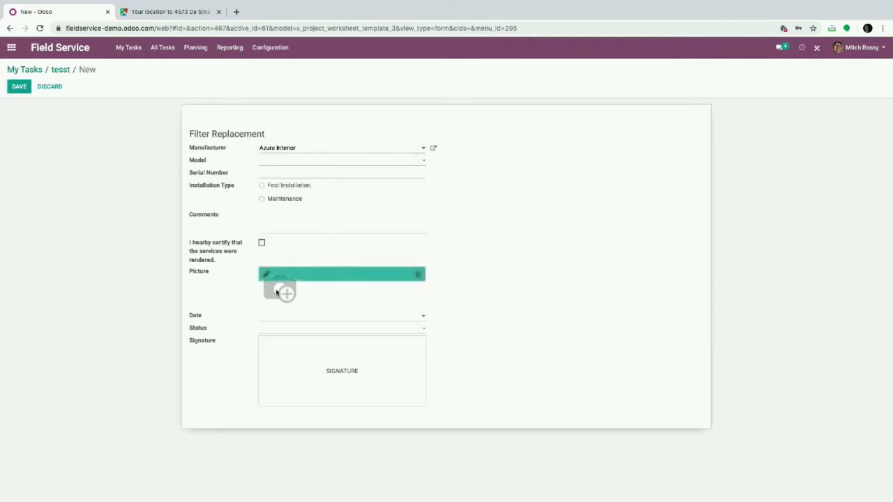
{"action": "left_click", "coordinate": [296, 328]}
{"action": "left_click", "coordinate": [339, 340]}
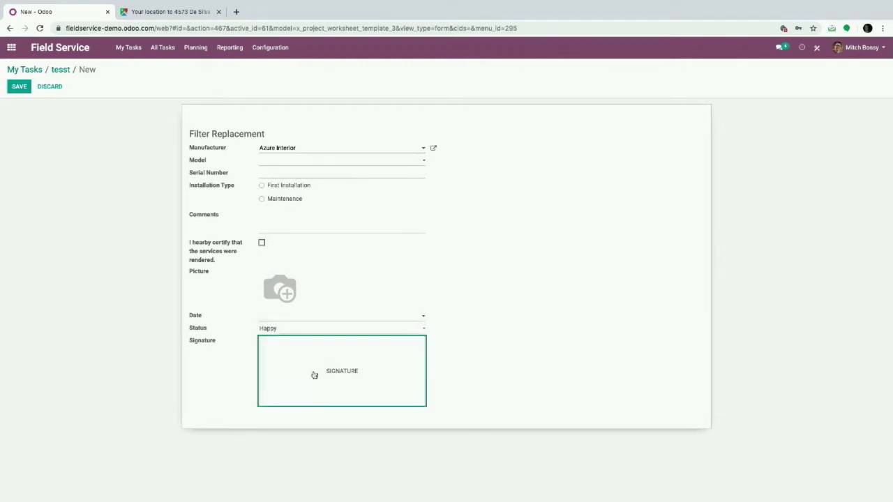
{"action": "left_click", "coordinate": [64, 70]}
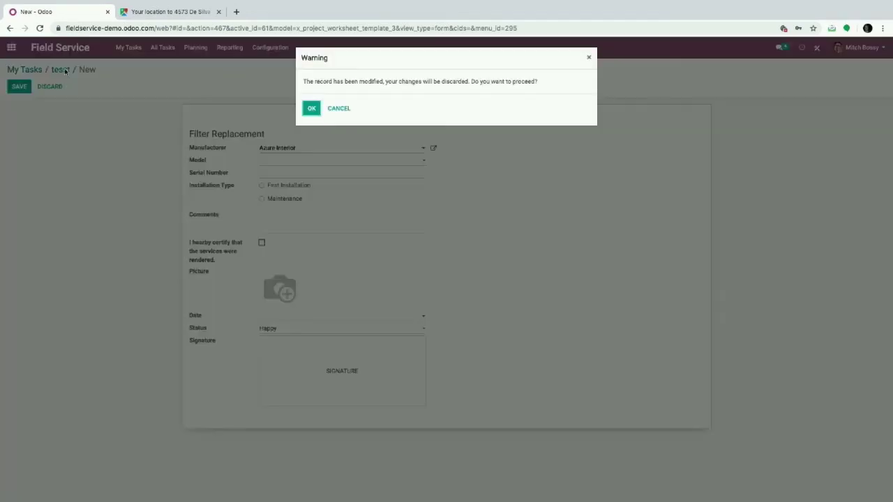
{"action": "left_click", "coordinate": [340, 108]}
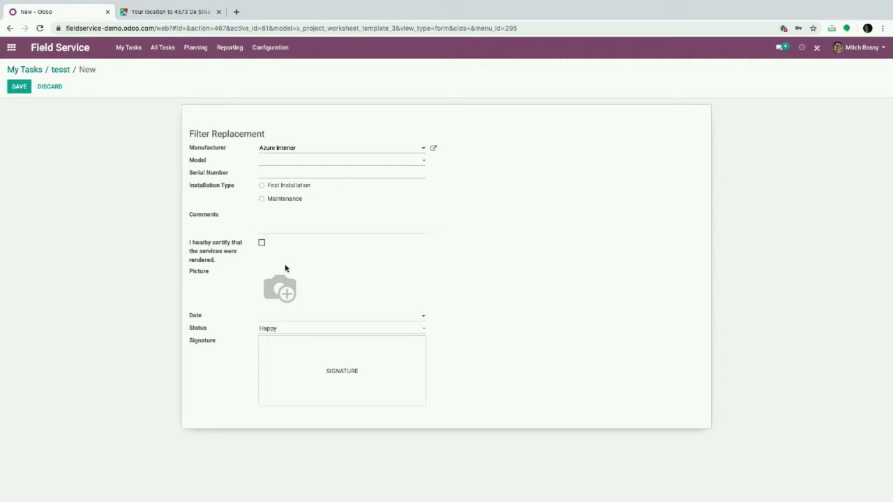
{"action": "left_click", "coordinate": [26, 70]}
{"action": "left_click", "coordinate": [314, 112]}
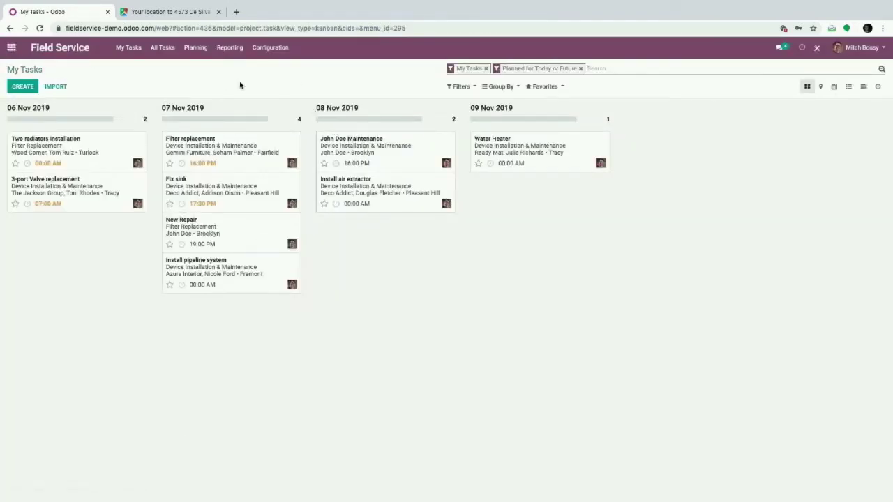
Search the apps for "order" and open the sales orders list
{"action": "left_click", "coordinate": [270, 59]}
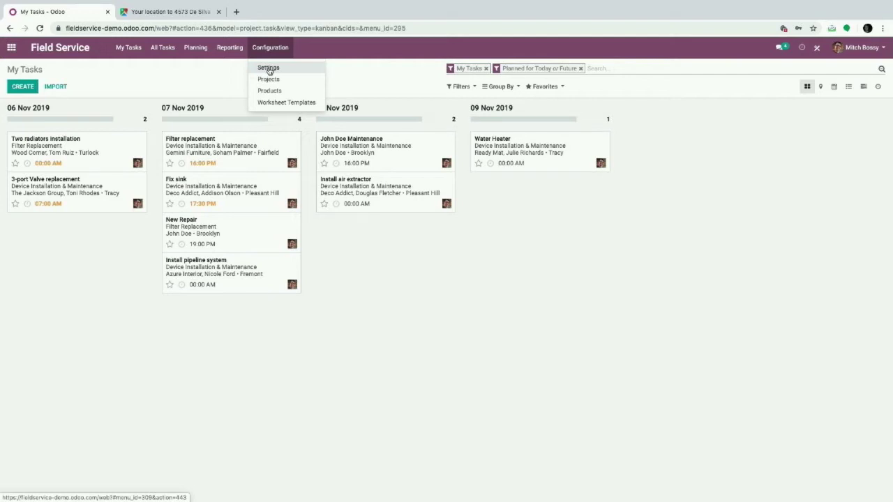
{"action": "left_click", "coordinate": [10, 47]}
{"action": "type", "text": "or"}
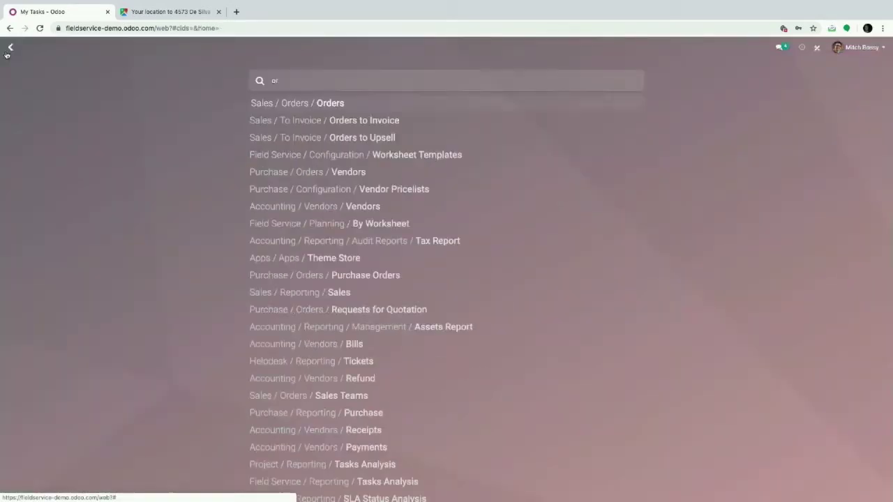
{"action": "type", "text": "der"}
{"action": "key", "text": "Return"}
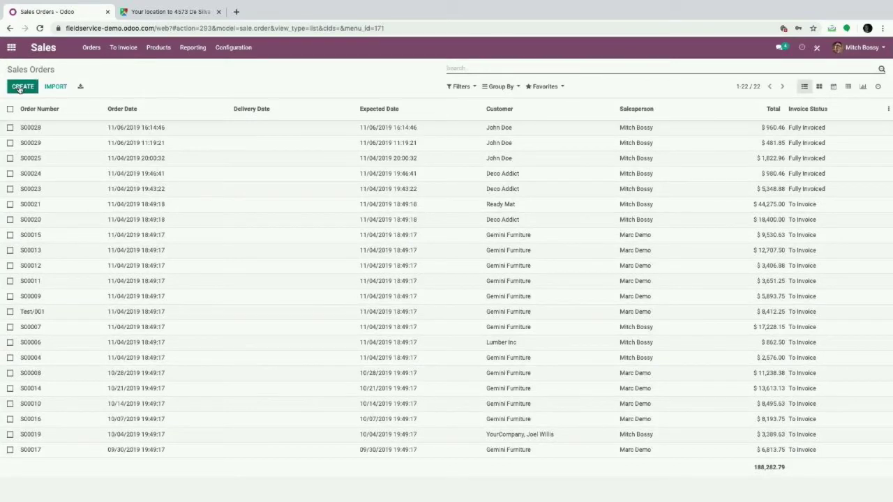
Create a sales order, choosing the customer and adding the Repair Service product
{"action": "left_click", "coordinate": [19, 87]}
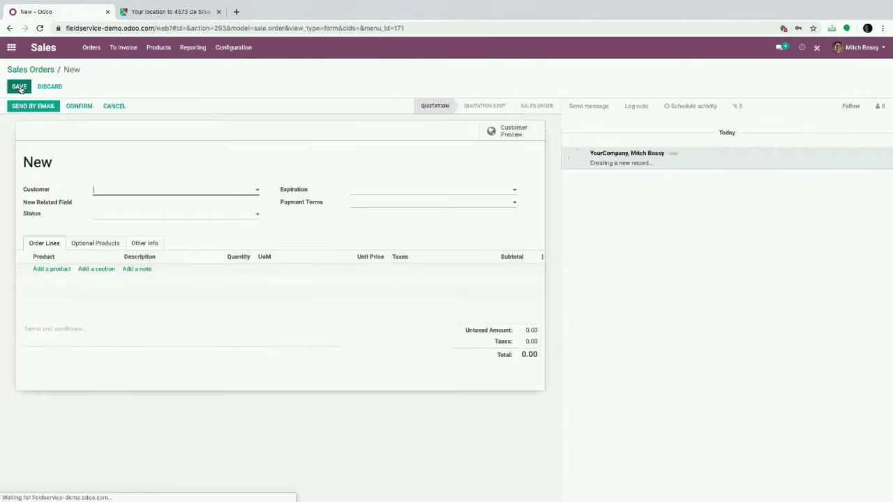
{"action": "left_click", "coordinate": [123, 190]}
{"action": "left_click", "coordinate": [201, 204]}
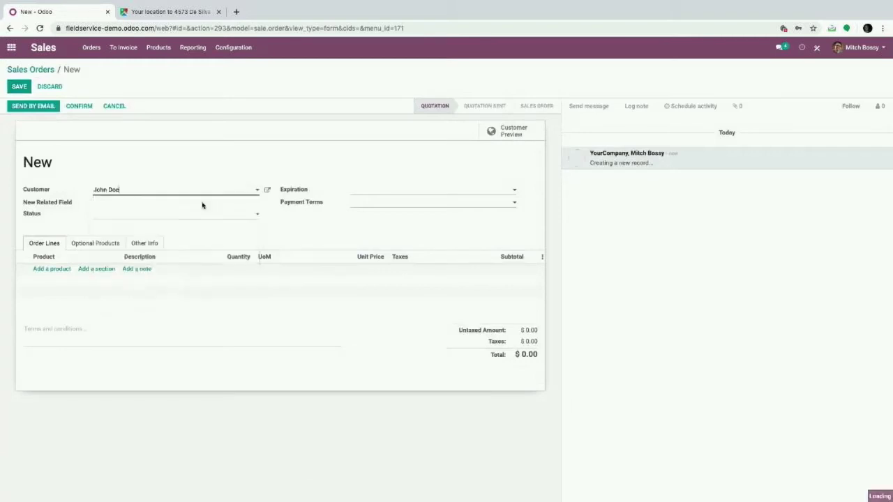
{"action": "left_click", "coordinate": [59, 271]}
{"action": "type", "text": "rep"}
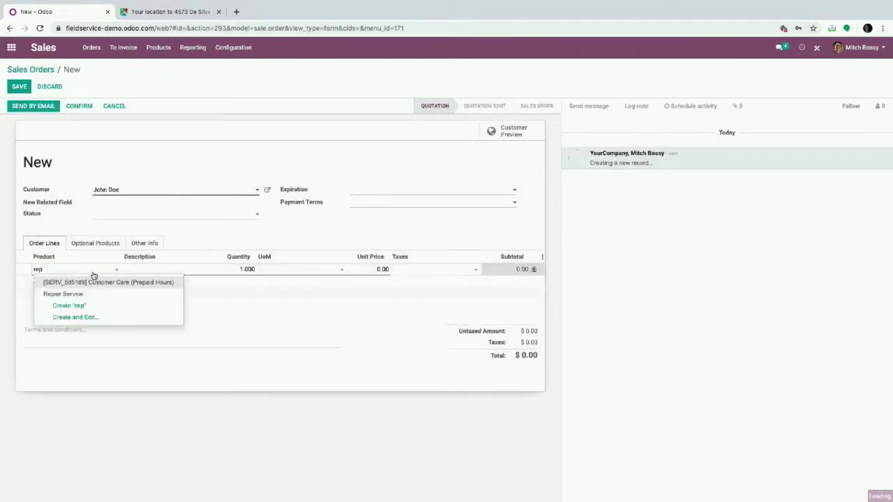
{"action": "left_click", "coordinate": [95, 293]}
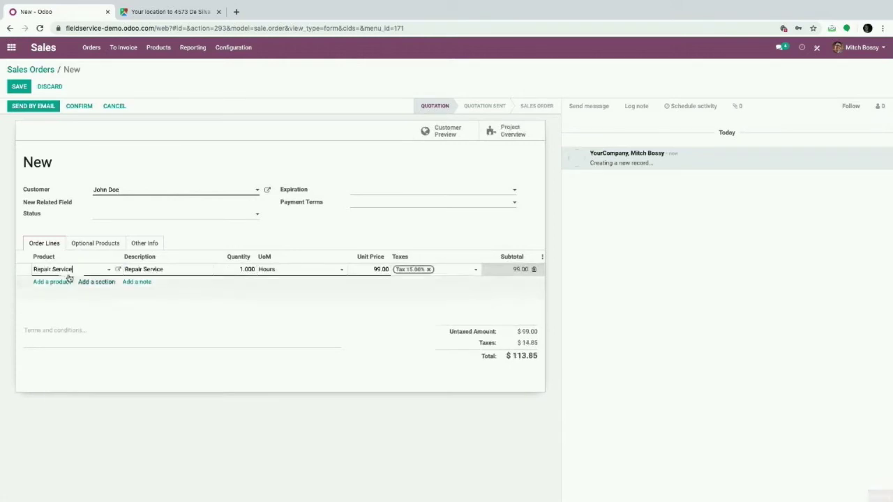
Review the Repair Service product's sales settings, select the Filter Replacement worksheet template and save the product
{"action": "left_click", "coordinate": [118, 270]}
{"action": "left_click", "coordinate": [118, 269]}
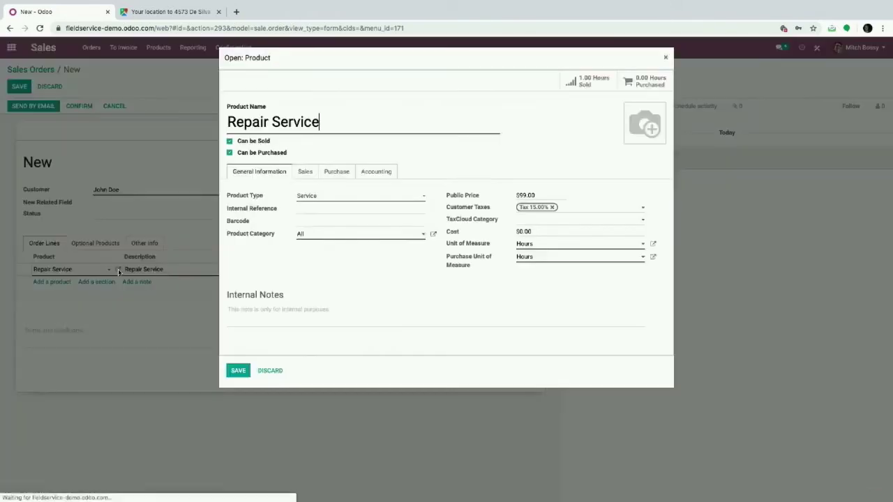
{"action": "left_click", "coordinate": [304, 172]}
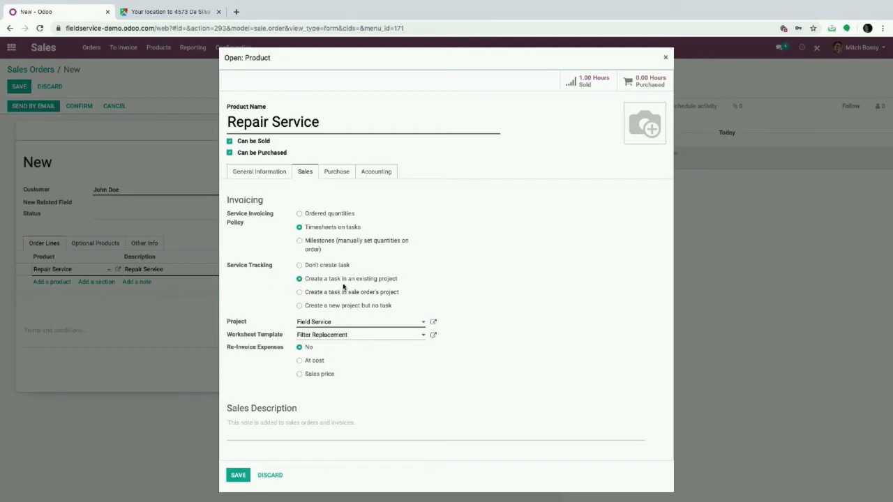
{"action": "left_click", "coordinate": [352, 340]}
{"action": "left_click", "coordinate": [357, 373]}
{"action": "left_click", "coordinate": [238, 475]}
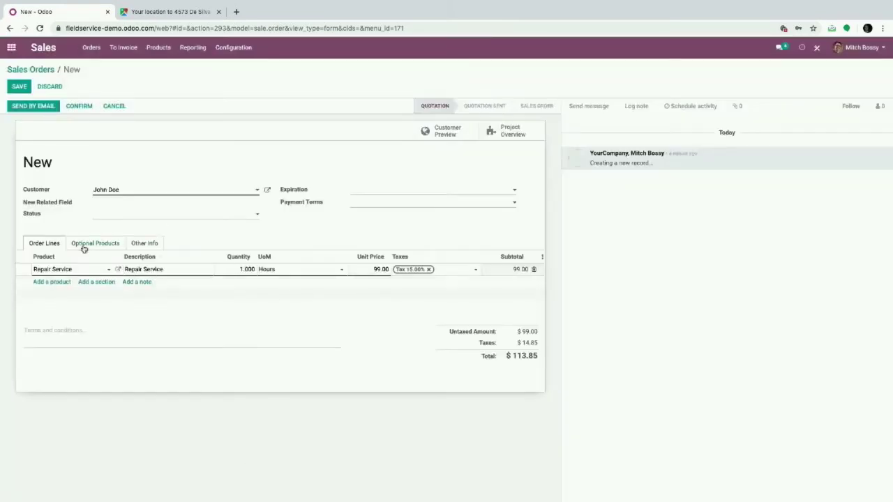
Save and confirm the Repair Service sales order and open its generated task
{"action": "key", "text": "alt+s"}
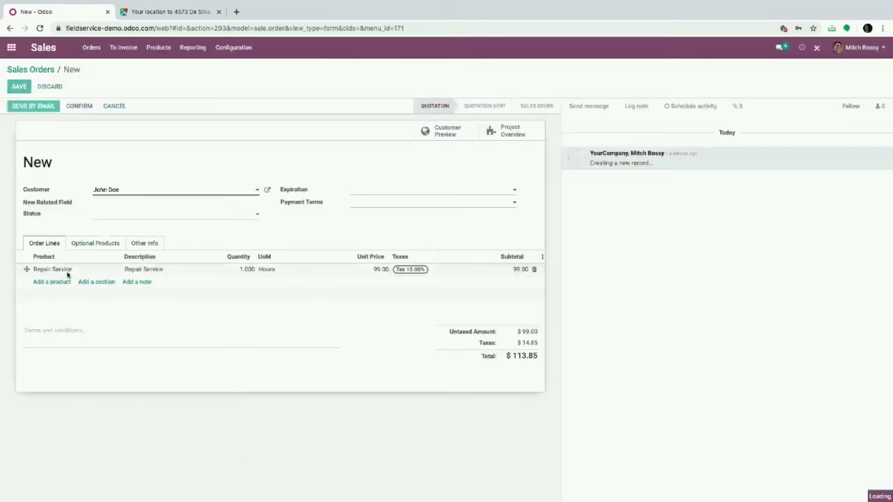
{"action": "left_click", "coordinate": [79, 106]}
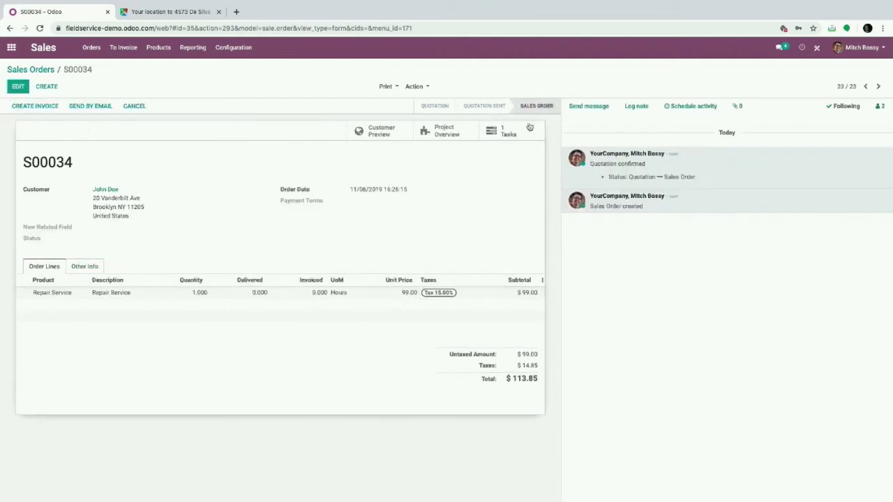
{"action": "left_click", "coordinate": [502, 130]}
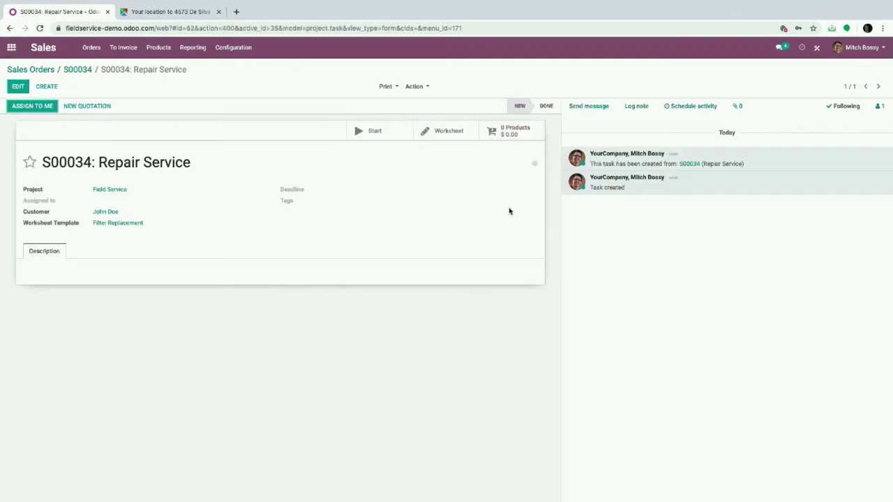
Switch to the Field Service tasks and clear the date and My Tasks filters to include unassigned tasks
{"action": "left_click", "coordinate": [11, 47]}
{"action": "type", "text": "field"}
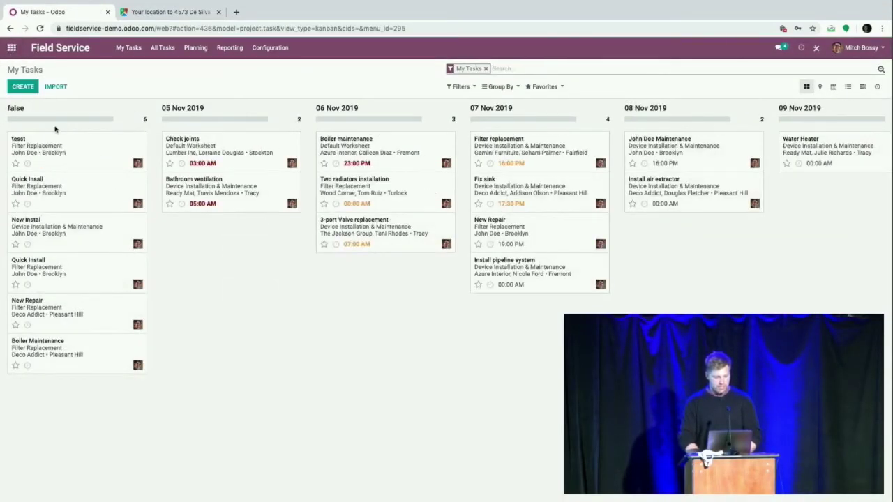
{"action": "scroll", "coordinate": [152, 239], "scroll_direction": "right", "scroll_amount": 1}
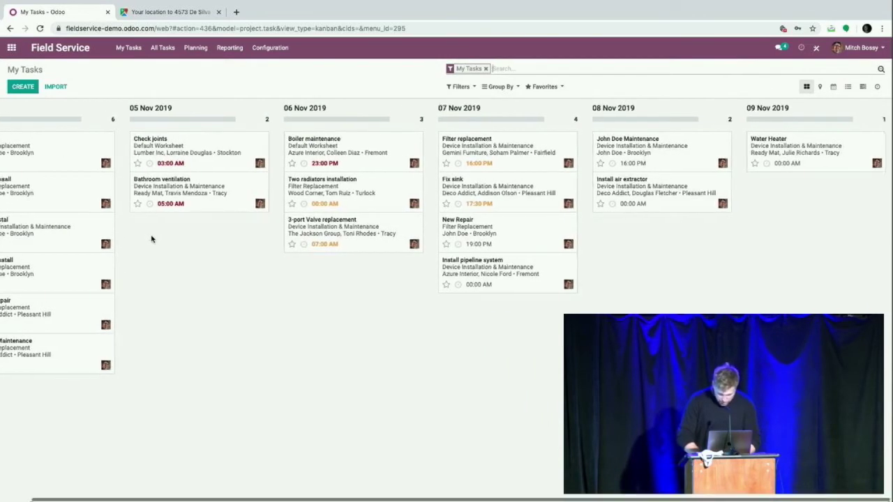
{"action": "scroll", "coordinate": [151, 240], "scroll_direction": "left", "scroll_amount": 1}
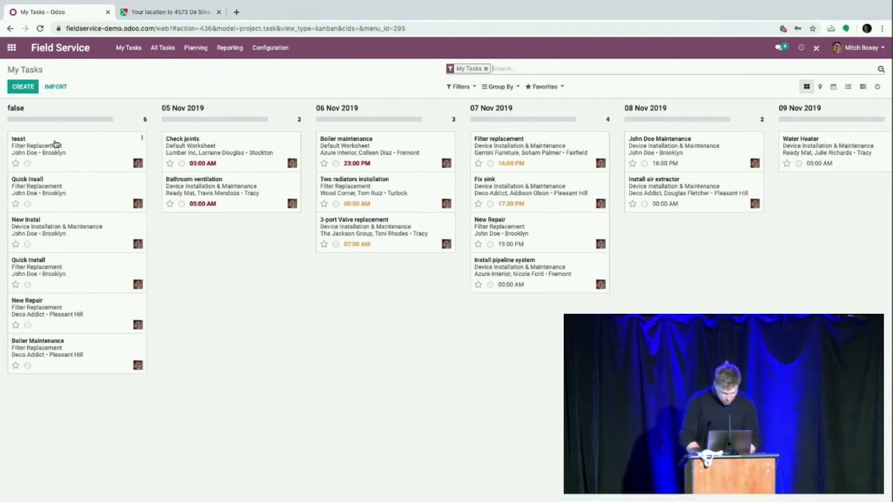
{"action": "key", "text": "BackSpace"}
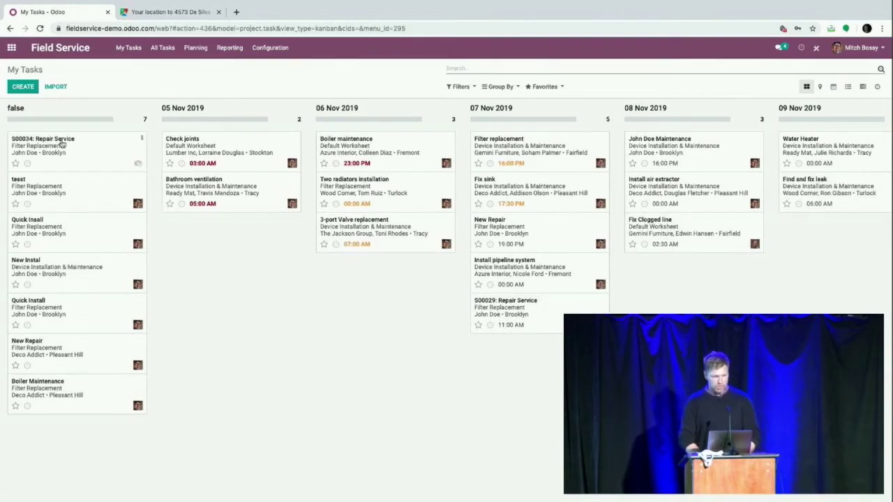
Review the unassigned S00034 Repair Service task, and open the Customer Care ticket "Where can I download a catalog ?" in Helpdesk
{"action": "left_click", "coordinate": [61, 143]}
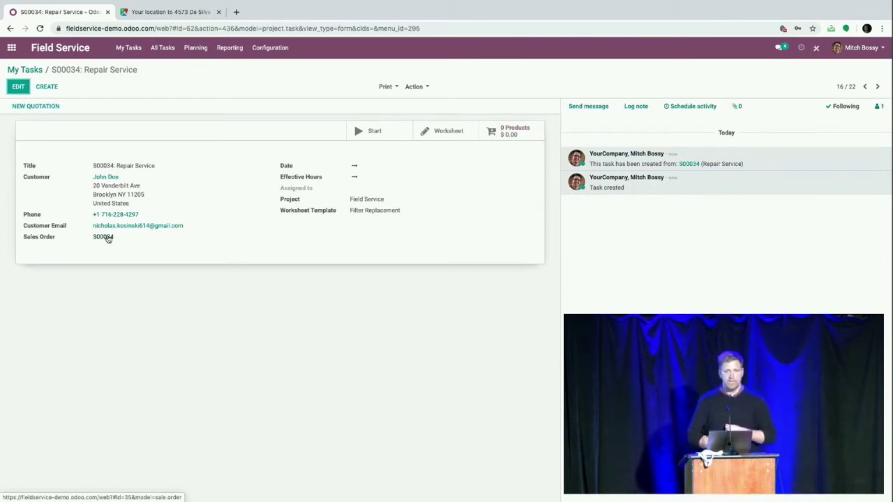
{"action": "left_click", "coordinate": [12, 48]}
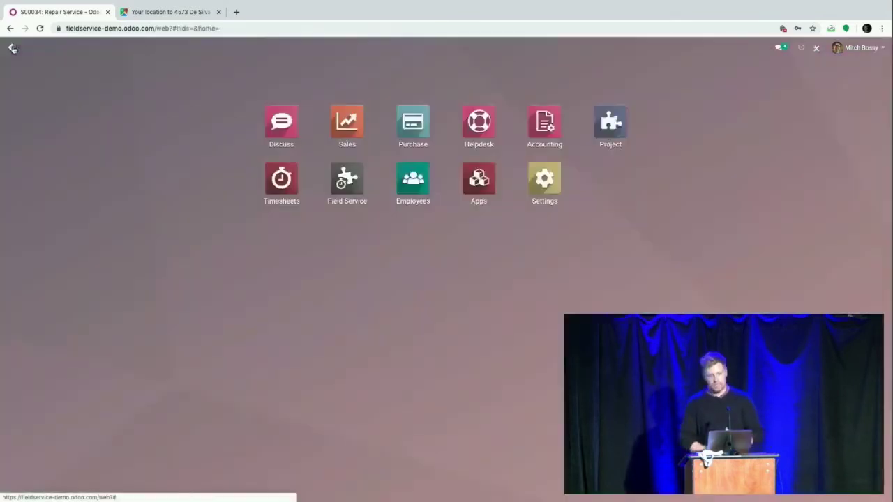
{"action": "type", "text": "help"}
{"action": "key", "text": "Return"}
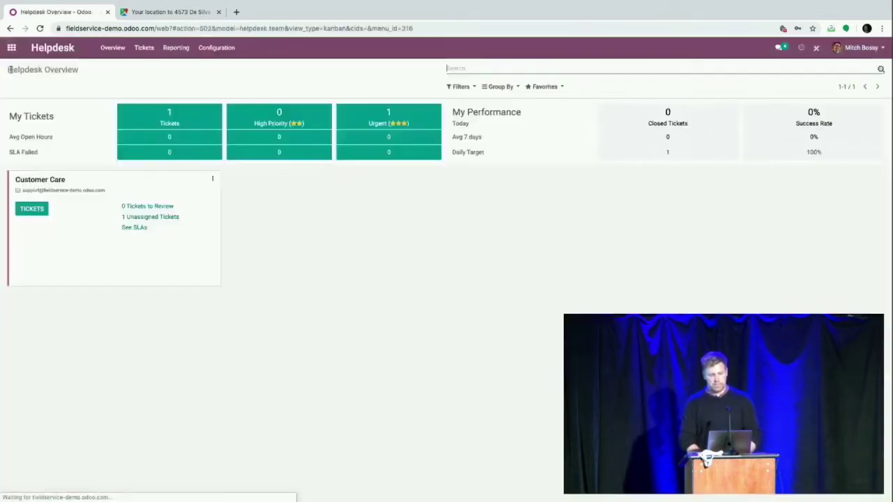
{"action": "left_click", "coordinate": [25, 214]}
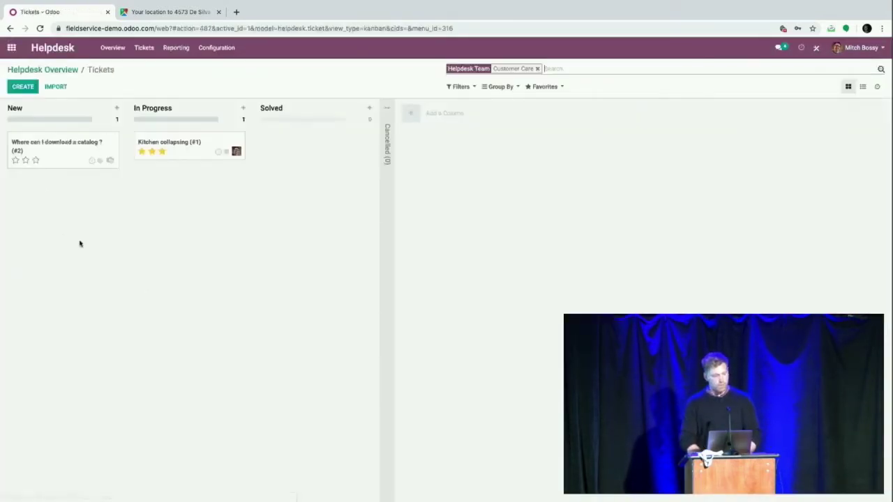
{"action": "left_click", "coordinate": [53, 163]}
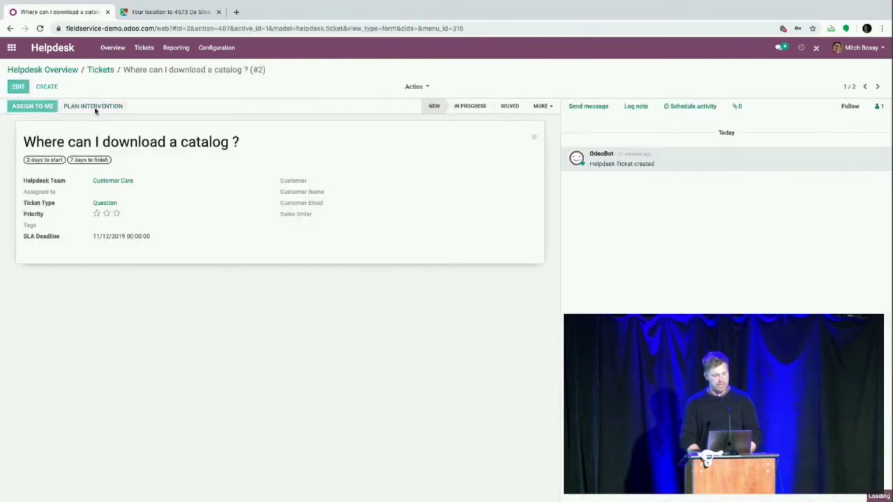
Plan an intervention from the ticket with Azure Interior as the customer, and create and view the Field Service task
{"action": "left_click", "coordinate": [93, 108]}
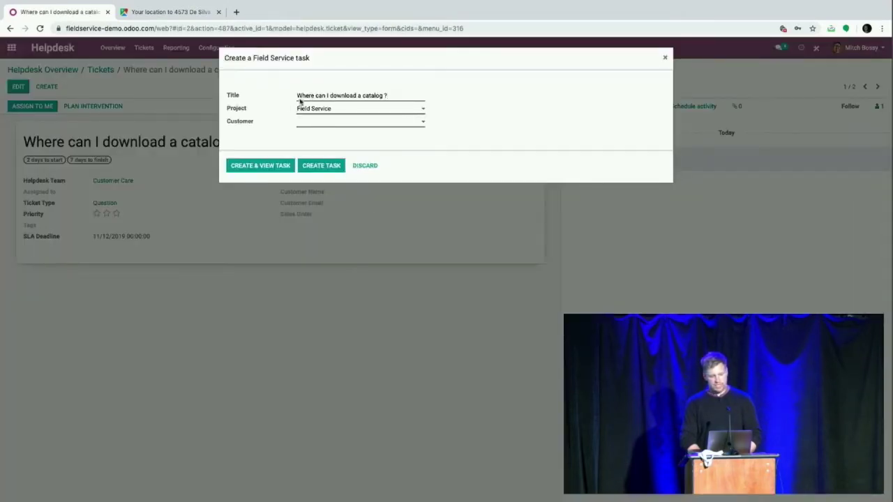
{"action": "left_click_drag", "start_coordinate": [389, 96], "coordinate": [235, 97]}
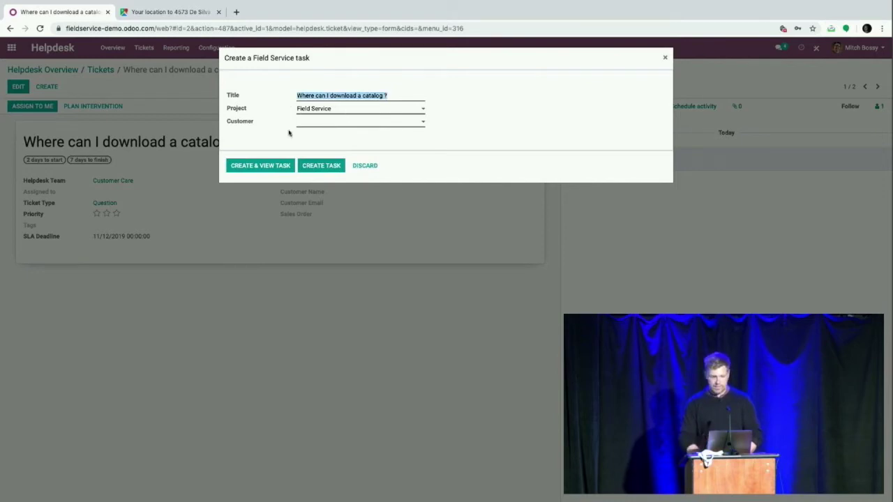
{"action": "left_click", "coordinate": [321, 131]}
{"action": "left_click", "coordinate": [325, 130]}
{"action": "left_click", "coordinate": [330, 138]}
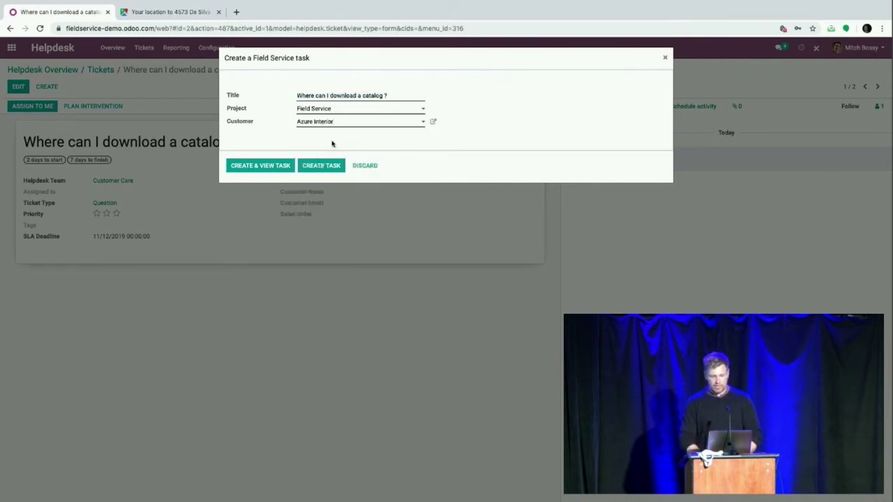
{"action": "left_click", "coordinate": [260, 167]}
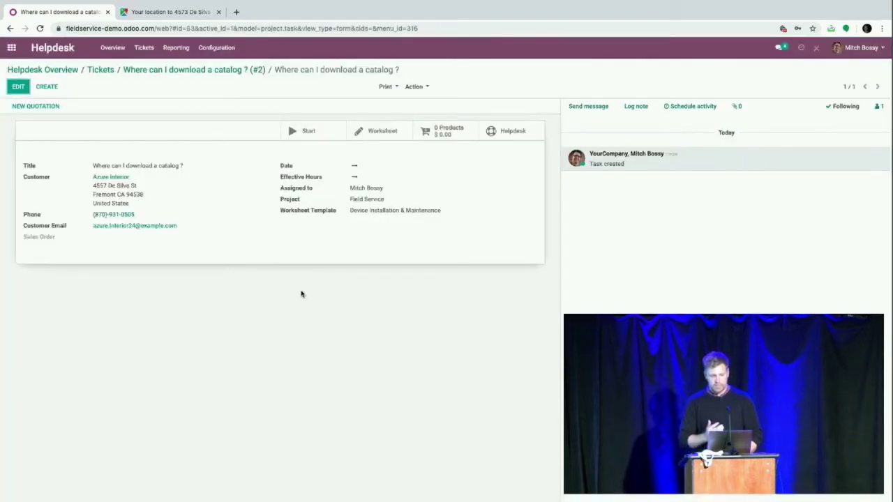
{"action": "left_click", "coordinate": [11, 58]}
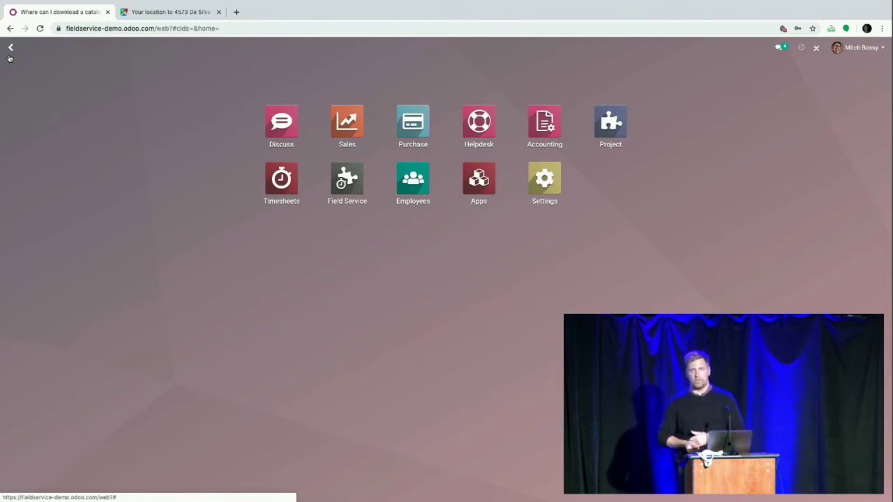
{"action": "type", "text": "automa"}
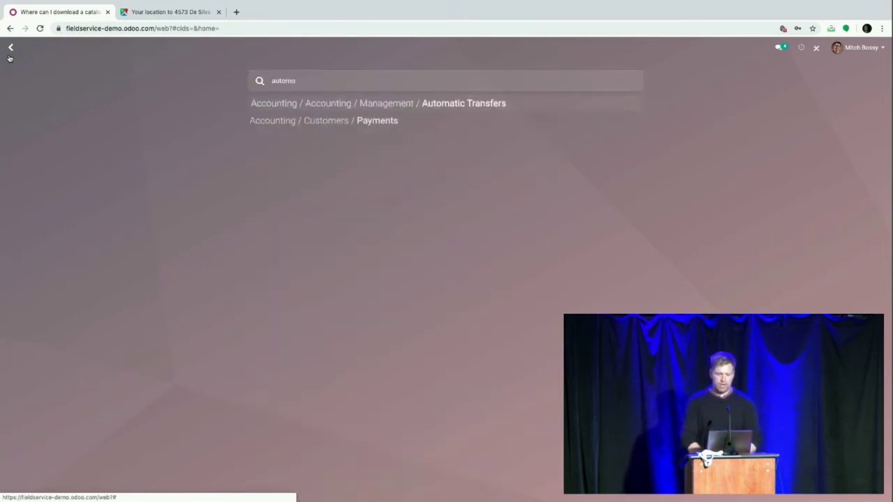
{"action": "key", "text": "BackSpace"}
{"action": "key", "text": "BackSpace"}
{"action": "key", "text": "BackSpace"}
{"action": "key", "text": "BackSpace"}
{"action": "key", "text": "BackSpace"}
{"action": "key", "text": "BackSpace"}
{"action": "key", "text": "BackSpace"}
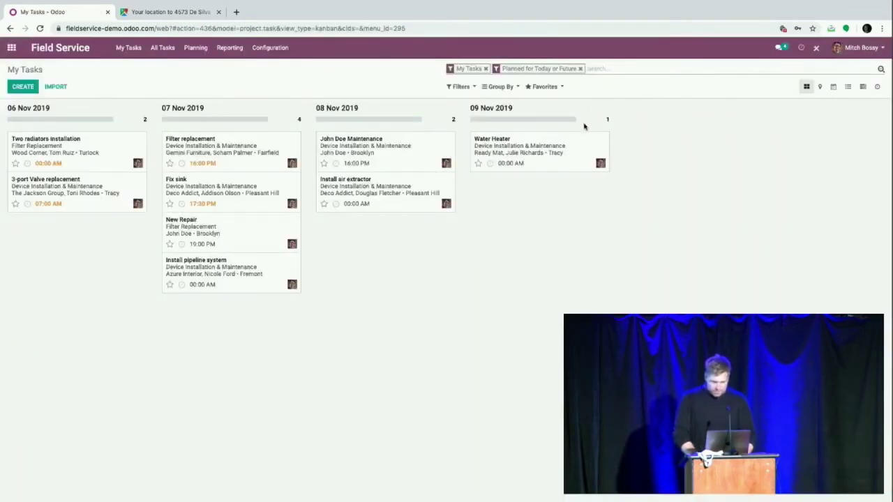
Clear the My Tasks and date filters from the Field Service tasks, and look through the configured projects and products
{"action": "key", "text": "BackSpace"}
{"action": "key", "text": "BackSpace"}
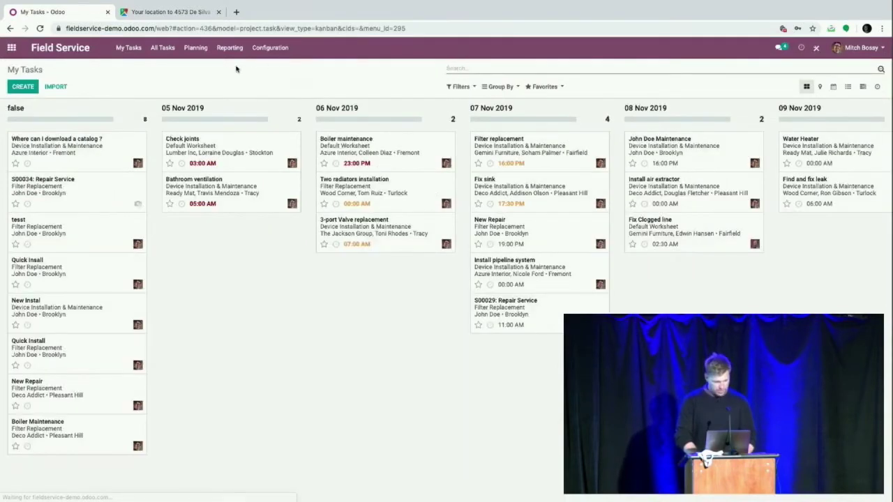
{"action": "left_click", "coordinate": [286, 53]}
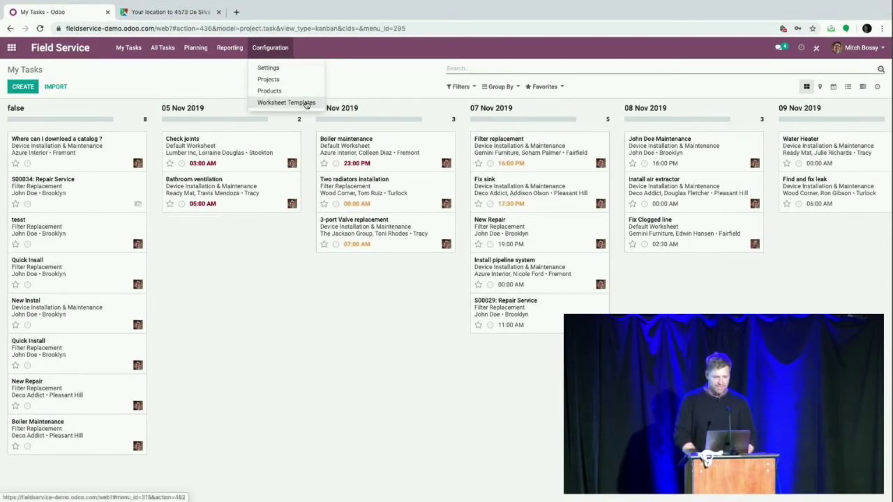
{"action": "left_click", "coordinate": [307, 82]}
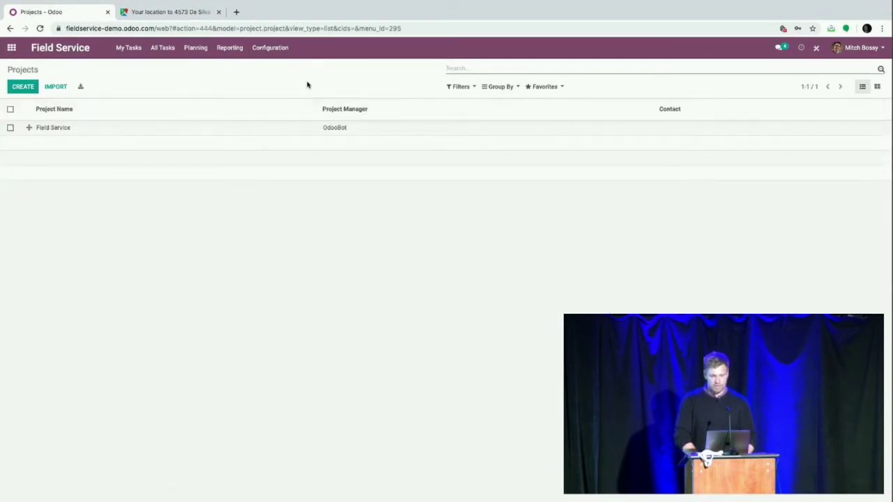
{"action": "left_click", "coordinate": [270, 48]}
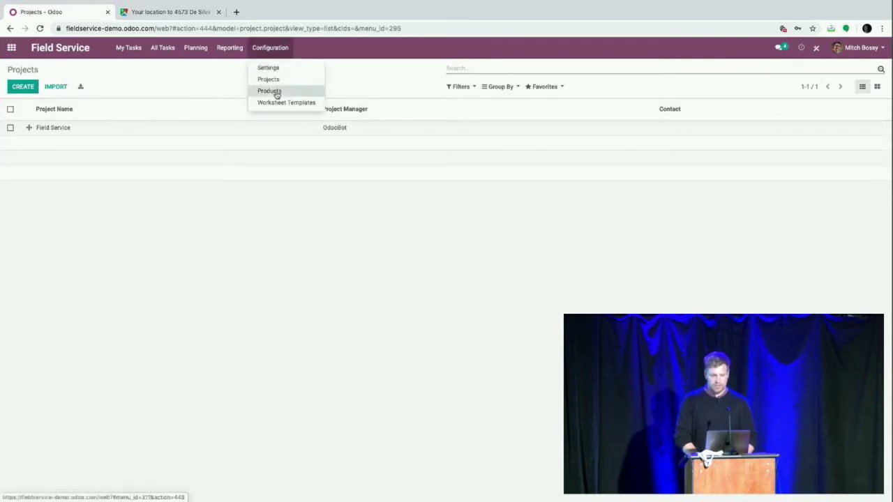
{"action": "left_click", "coordinate": [270, 92]}
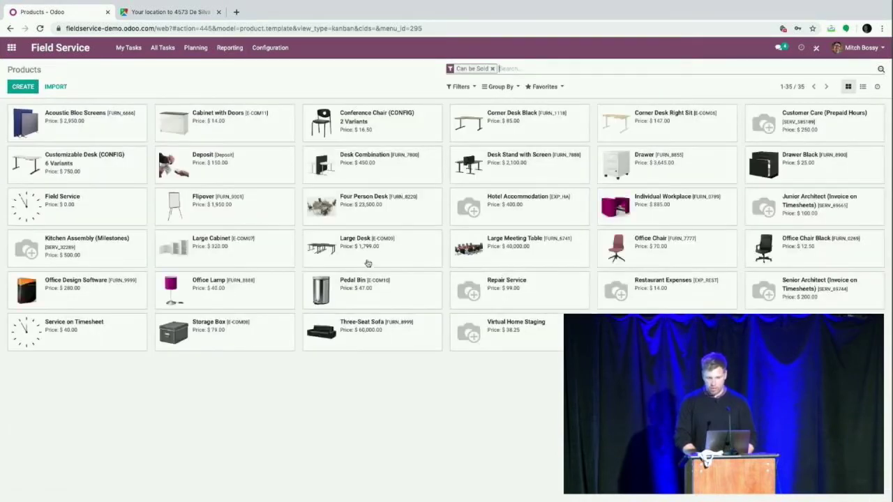
{"action": "left_click", "coordinate": [271, 48]}
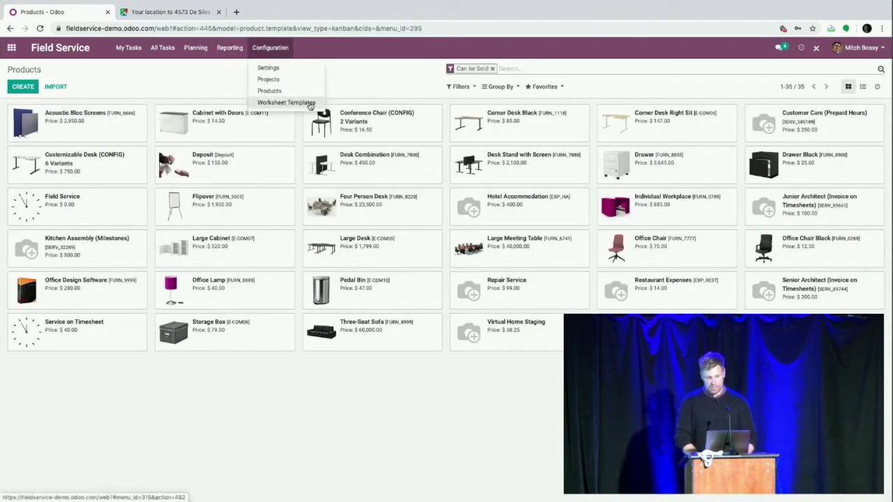
Switch to Timesheets, list the entries grouped by employee and project, and expand the employee's Field Service entries
{"action": "left_click", "coordinate": [12, 47]}
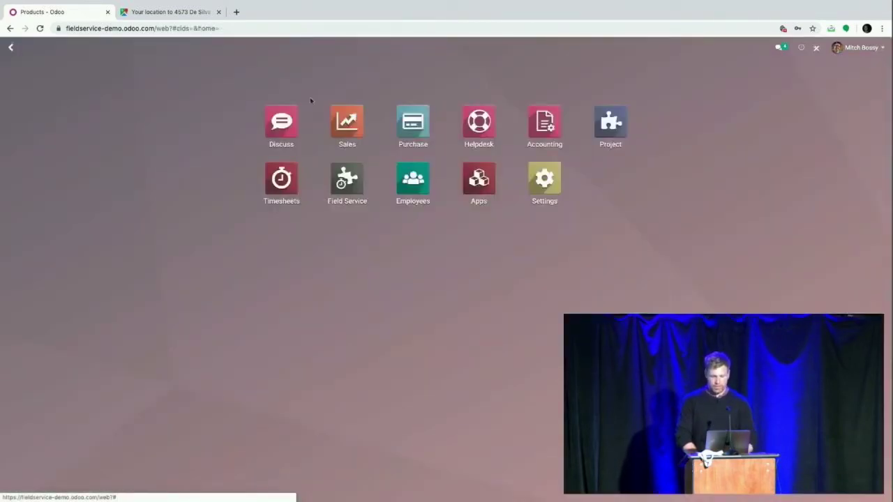
{"action": "type", "text": "times"}
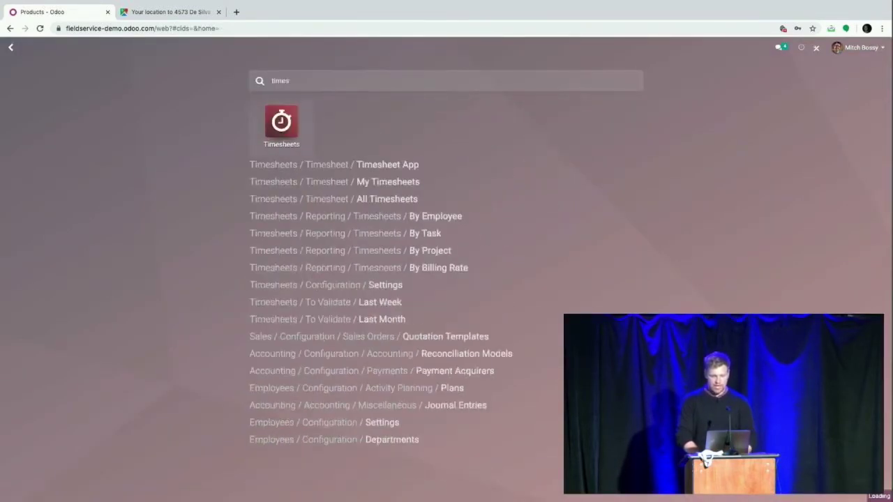
{"action": "key", "text": "Return"}
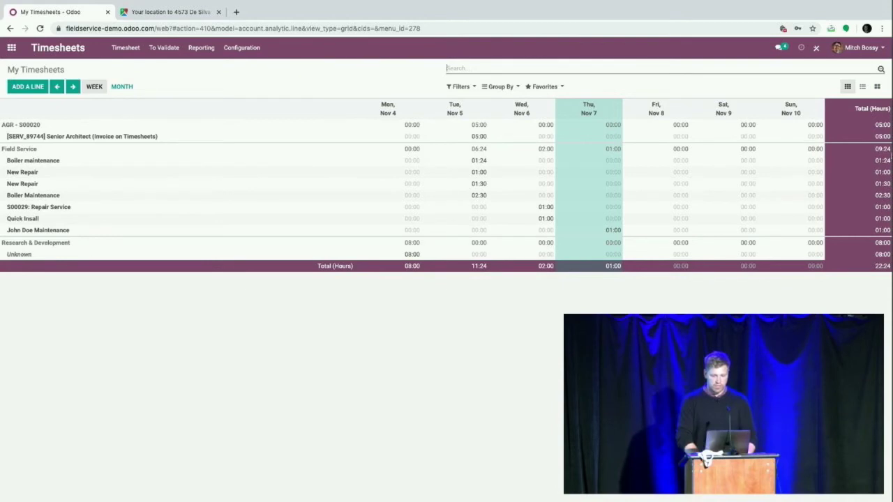
{"action": "left_click", "coordinate": [862, 87]}
{"action": "left_click", "coordinate": [504, 87]}
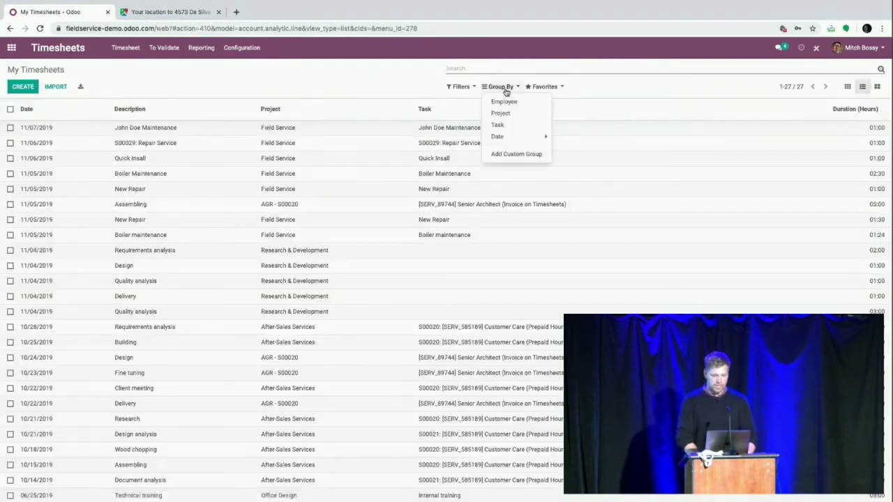
{"action": "left_click", "coordinate": [504, 102]}
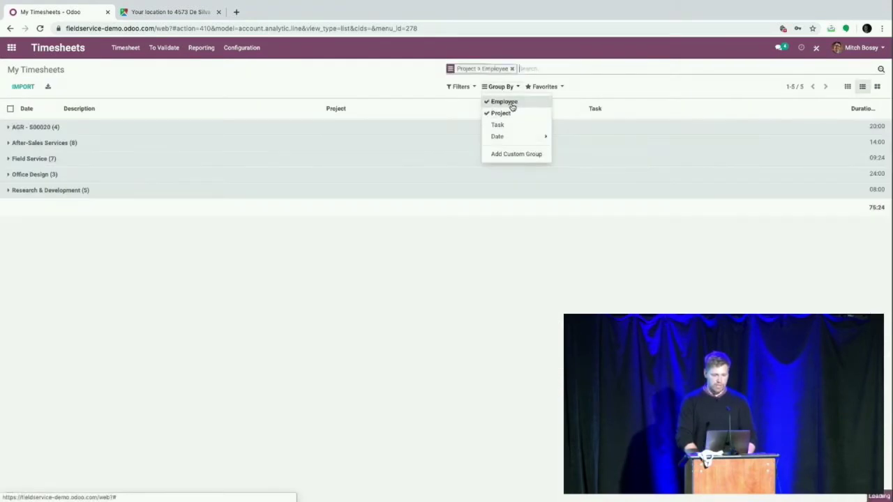
{"action": "left_click", "coordinate": [511, 114]}
{"action": "left_click", "coordinate": [210, 132]}
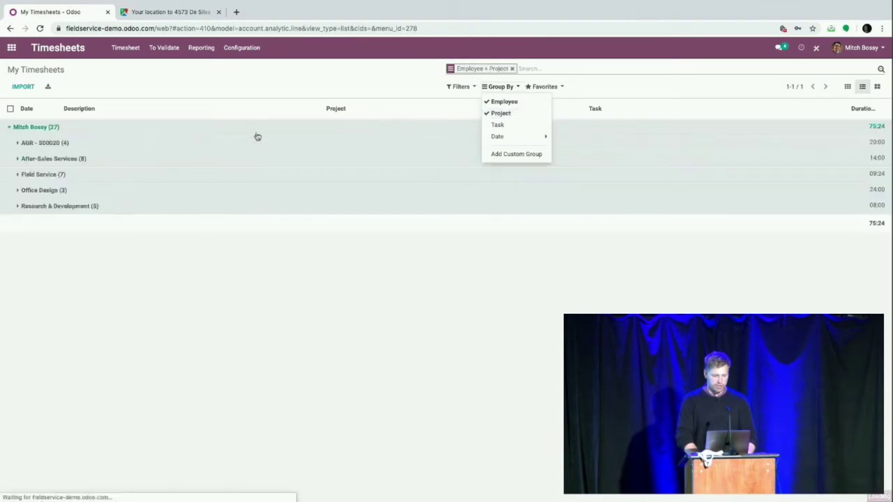
{"action": "left_click", "coordinate": [255, 175]}
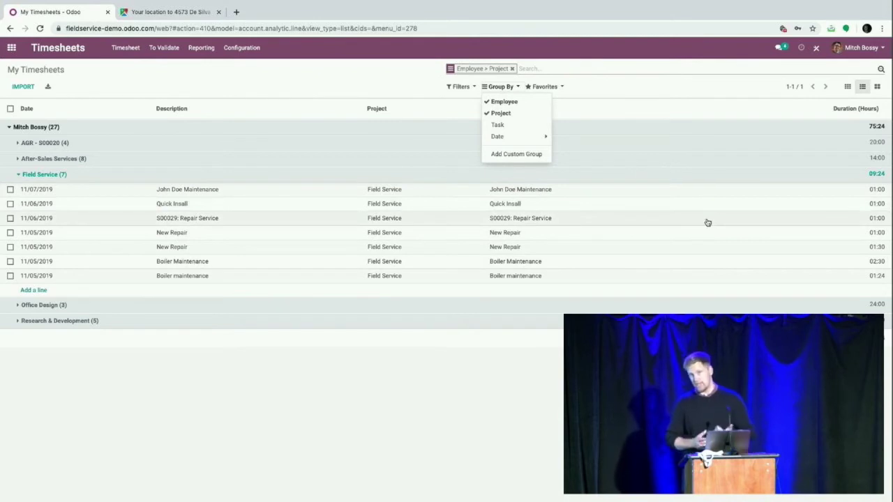
Add a grouping by day to the timesheet list and expand the Field Service entries for 06 Nov 2019
{"action": "left_click", "coordinate": [544, 136]}
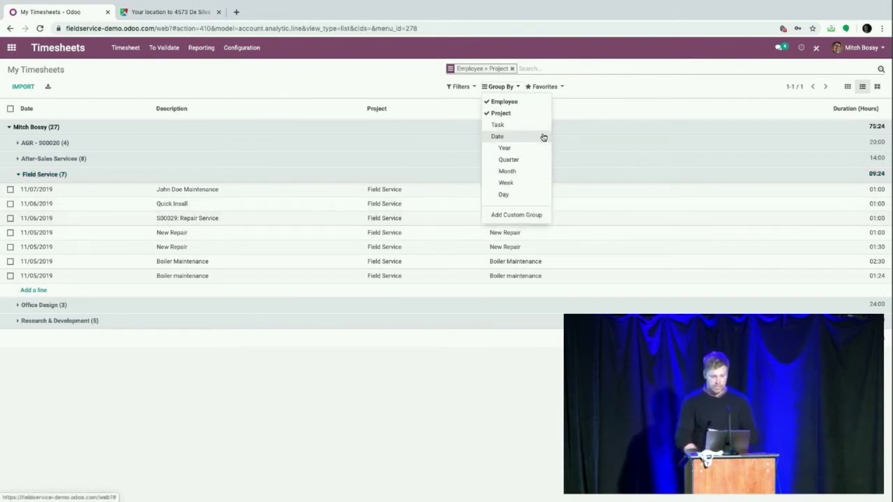
{"action": "left_click", "coordinate": [525, 194]}
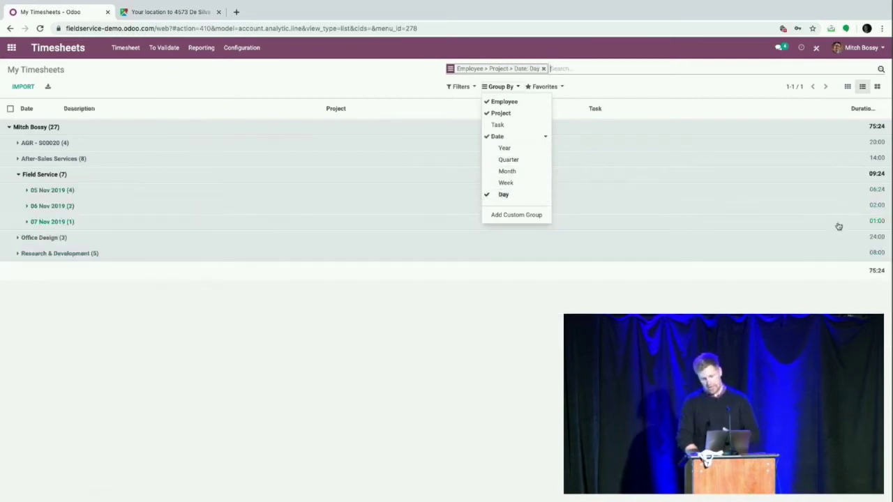
{"action": "left_click", "coordinate": [354, 207]}
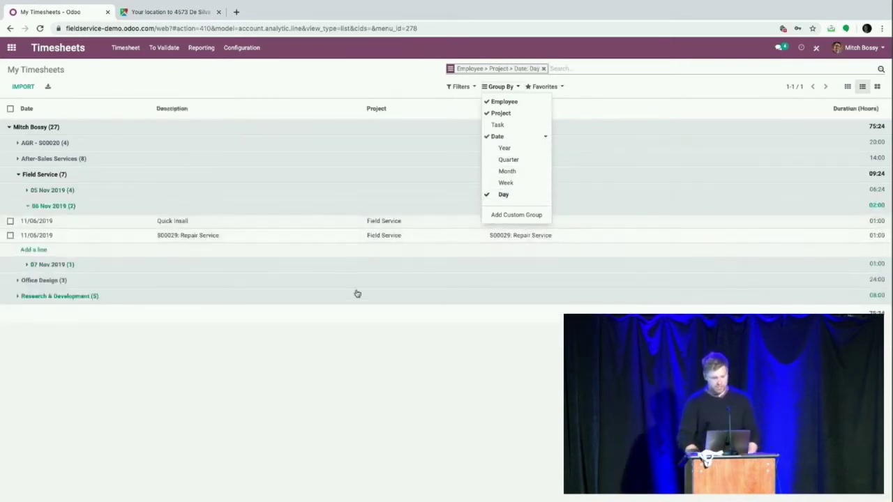
{"action": "left_click", "coordinate": [337, 88]}
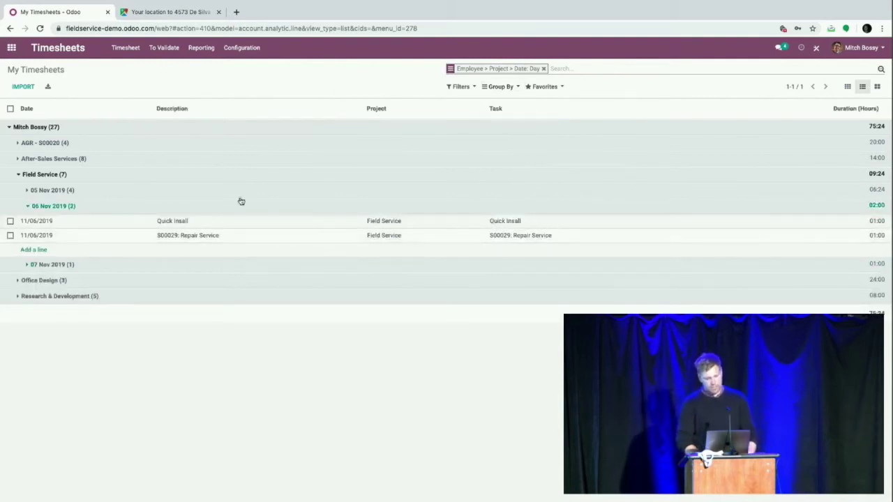
Return to the weekly grid of My Timesheets to view the hours logged per task
{"action": "left_click", "coordinate": [126, 47]}
{"action": "left_click", "coordinate": [140, 67]}
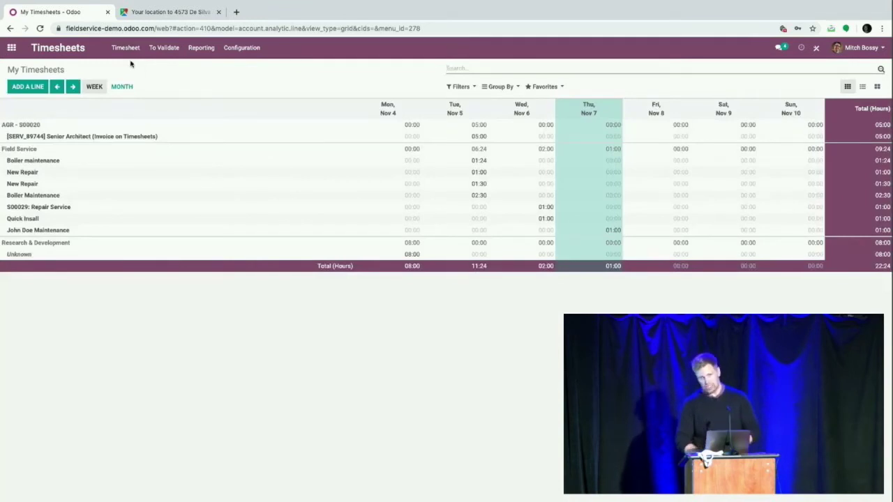
{"action": "left_click", "coordinate": [11, 48]}
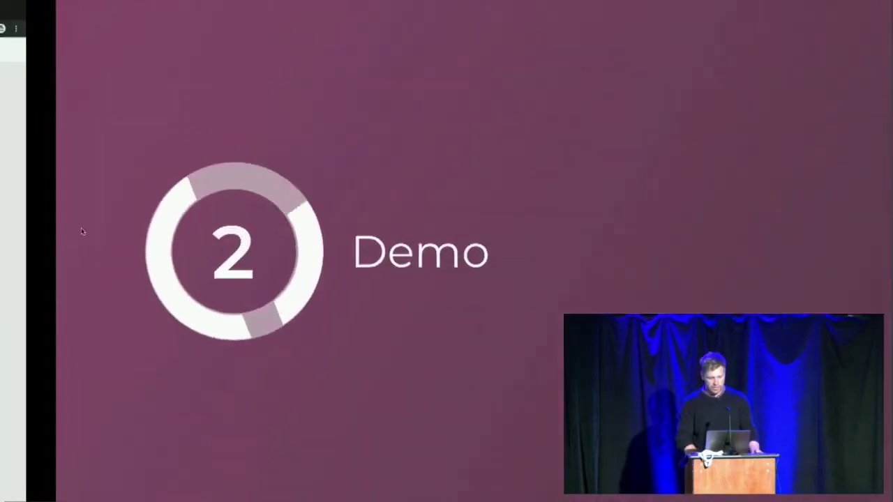
{"action": "key", "text": "Right"}
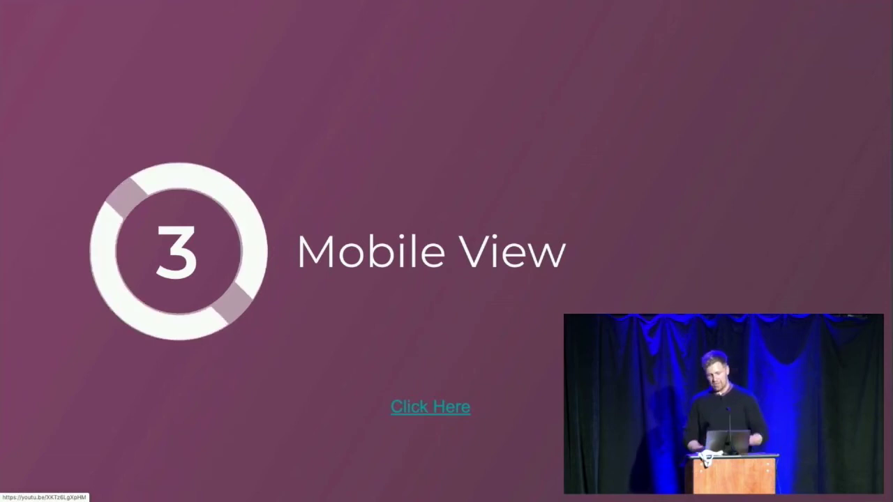
Open the mobile view demo video linked on the slide and play it
{"action": "left_click", "coordinate": [420, 412]}
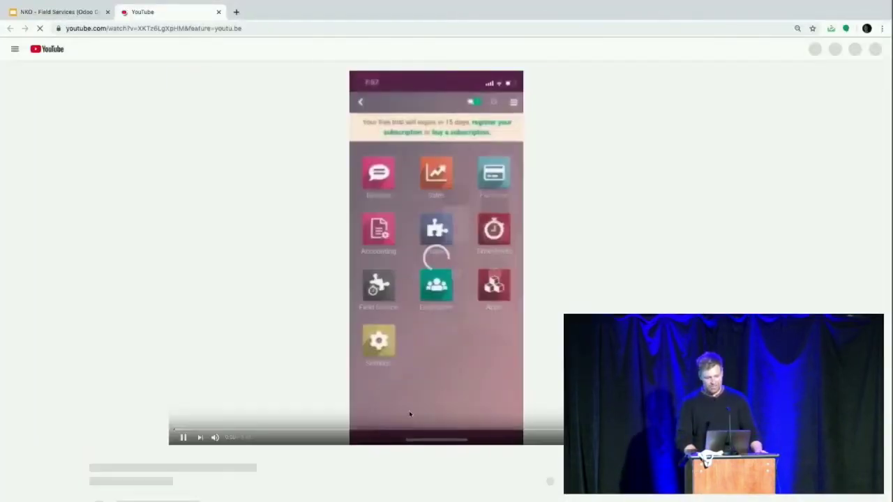
{"action": "left_click", "coordinate": [236, 332]}
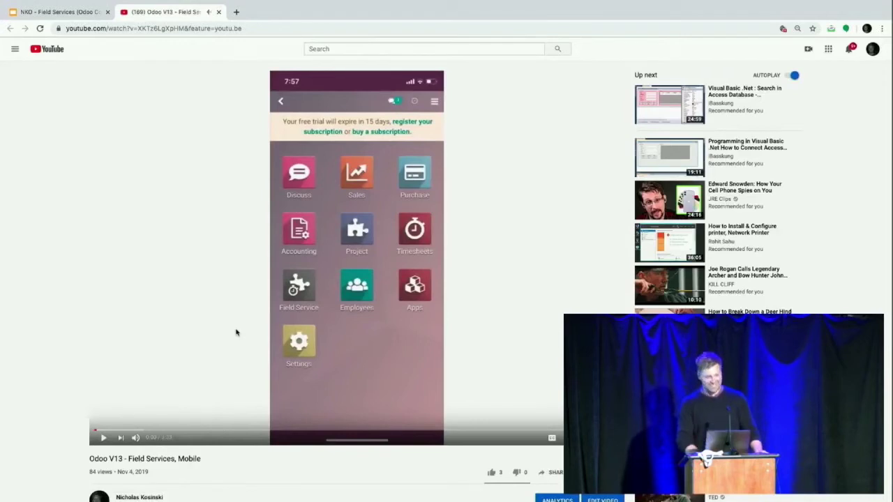
{"action": "left_click", "coordinate": [236, 332]}
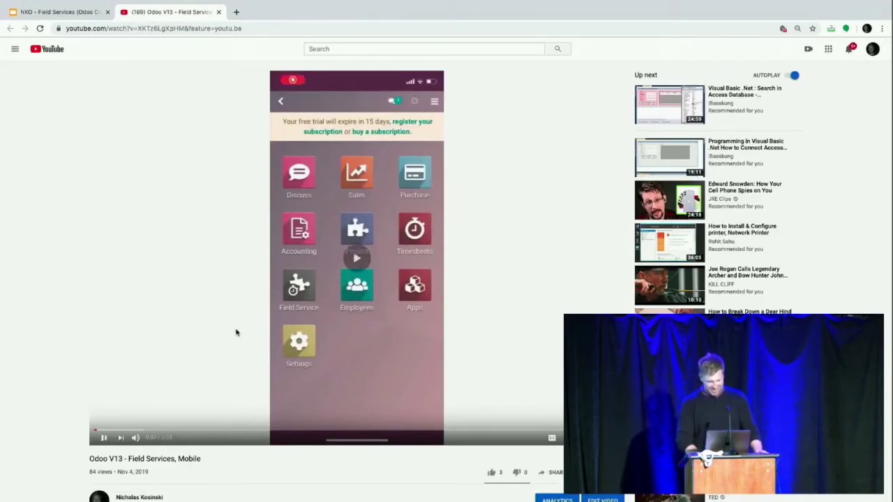
{"action": "left_click", "coordinate": [236, 333]}
{"action": "left_click", "coordinate": [236, 333]}
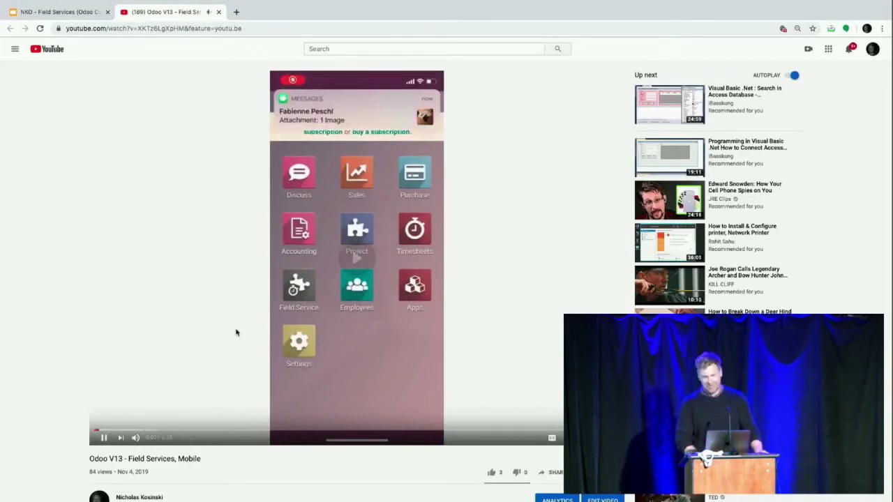
{"action": "left_click", "coordinate": [235, 333]}
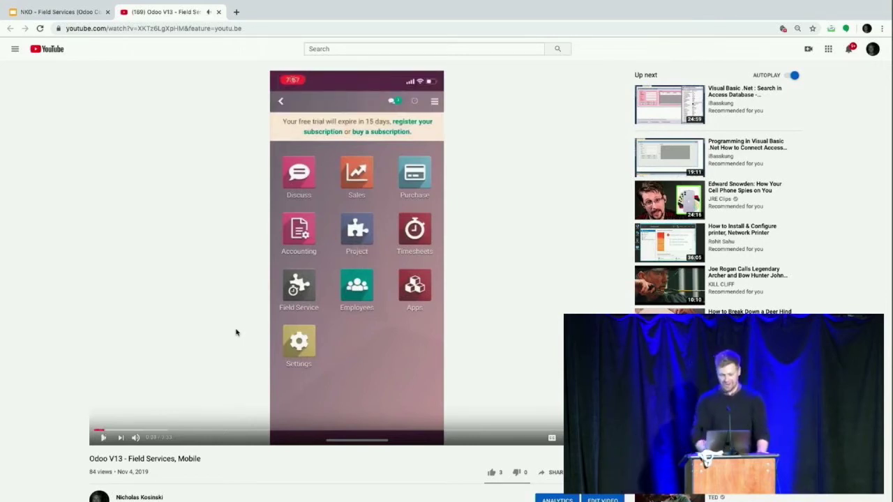
{"action": "left_click", "coordinate": [236, 333]}
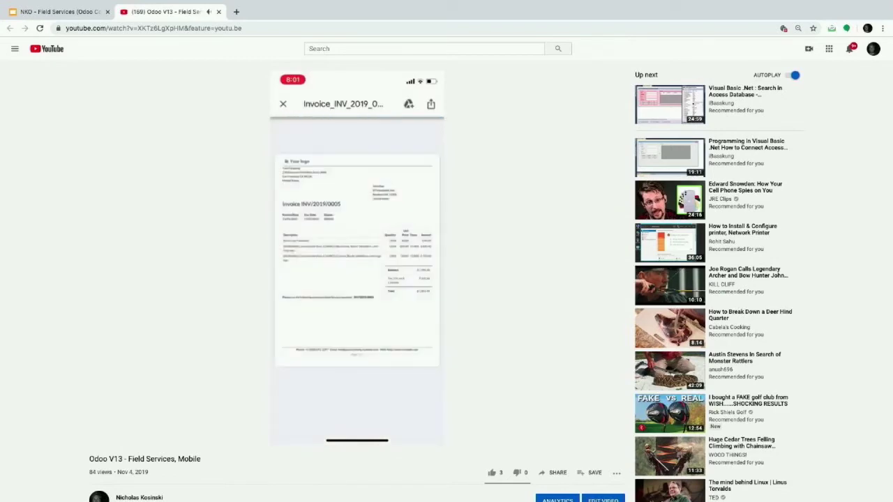
Pause the demo video and switch to the browser window with the Odoo database
{"action": "left_click", "coordinate": [235, 333]}
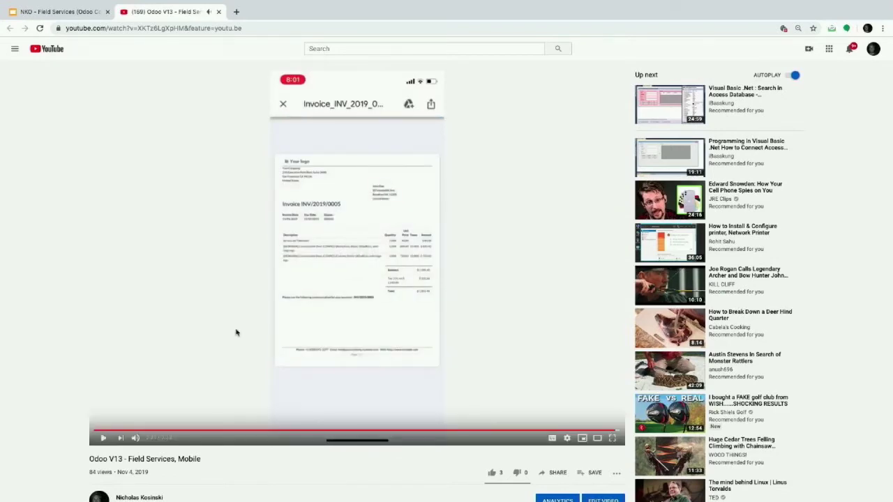
{"action": "key", "text": "ctrl+Left"}
{"action": "key", "text": "ctrl+Left"}
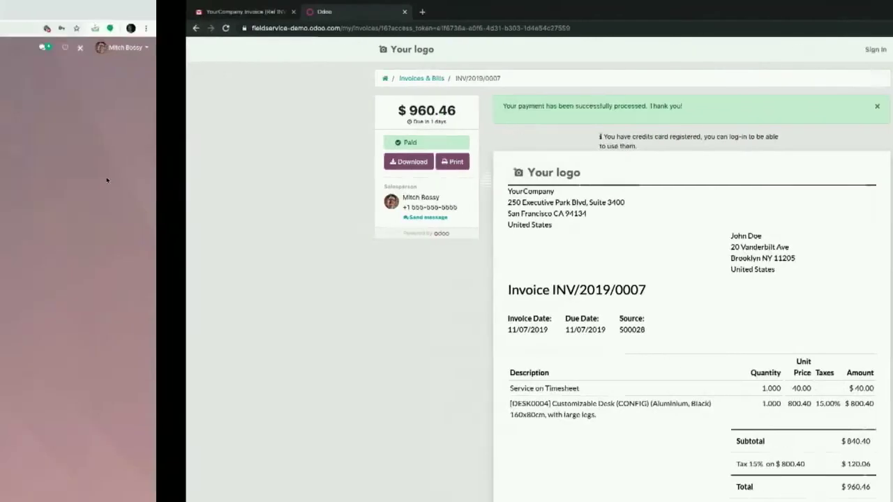
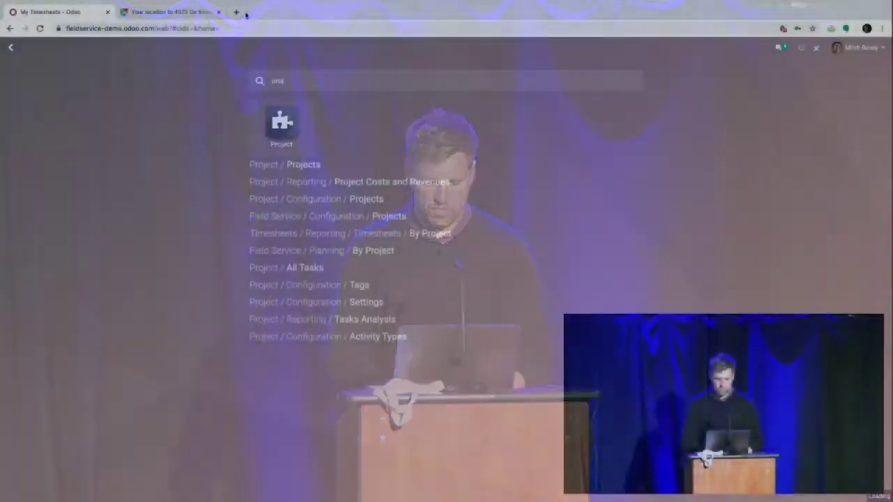
Open the AGR - S00020 project from the Project app's configuration in edit mode to examine its settings
{"action": "key", "text": "Return"}
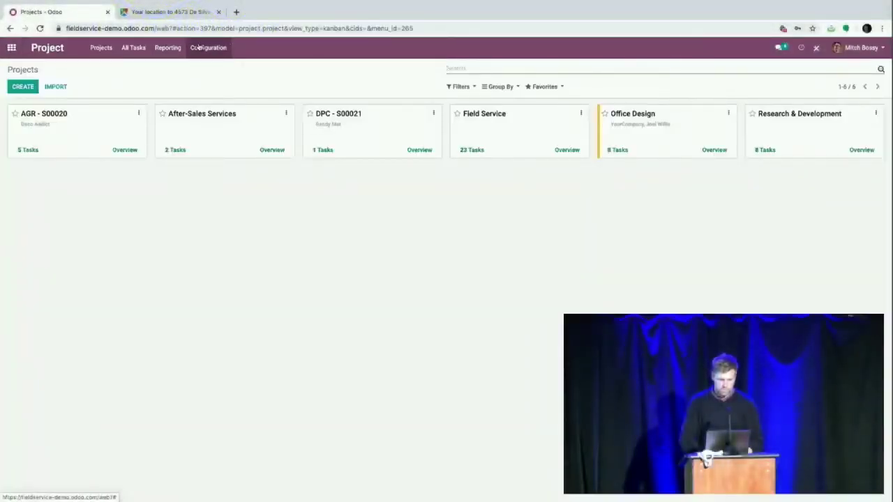
{"action": "left_click", "coordinate": [200, 47]}
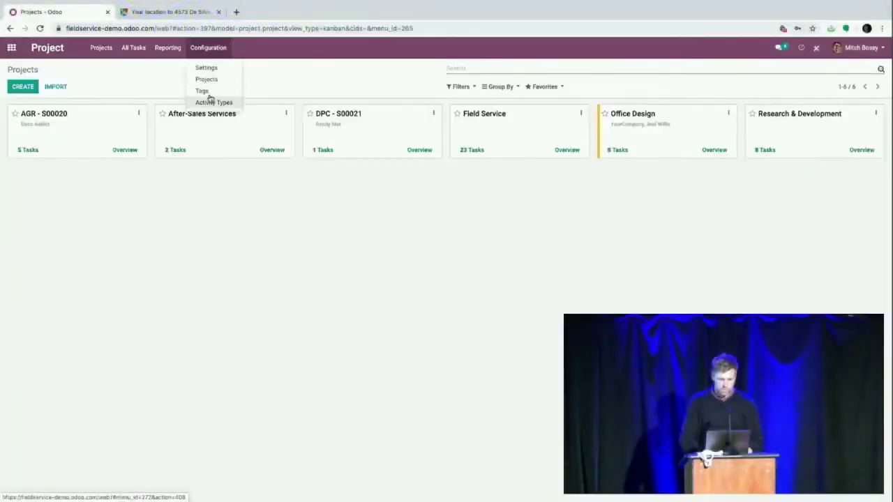
{"action": "left_click", "coordinate": [209, 79]}
{"action": "left_click", "coordinate": [130, 132]}
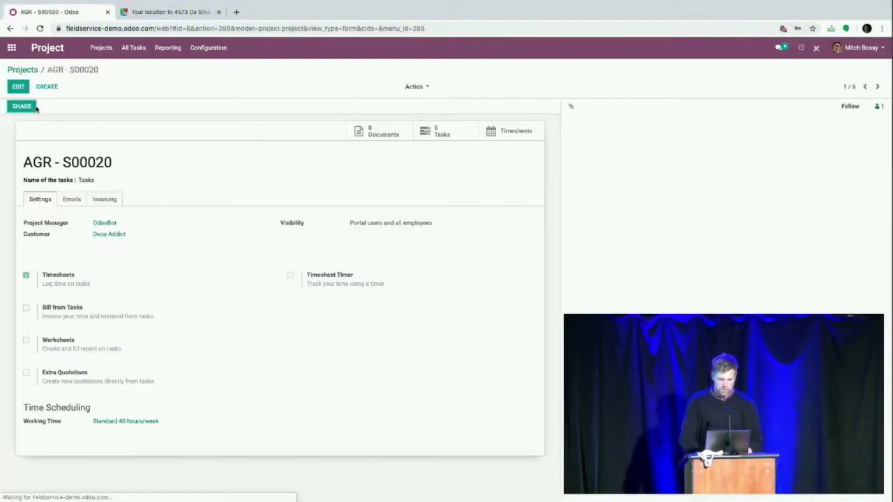
{"action": "left_click", "coordinate": [17, 86]}
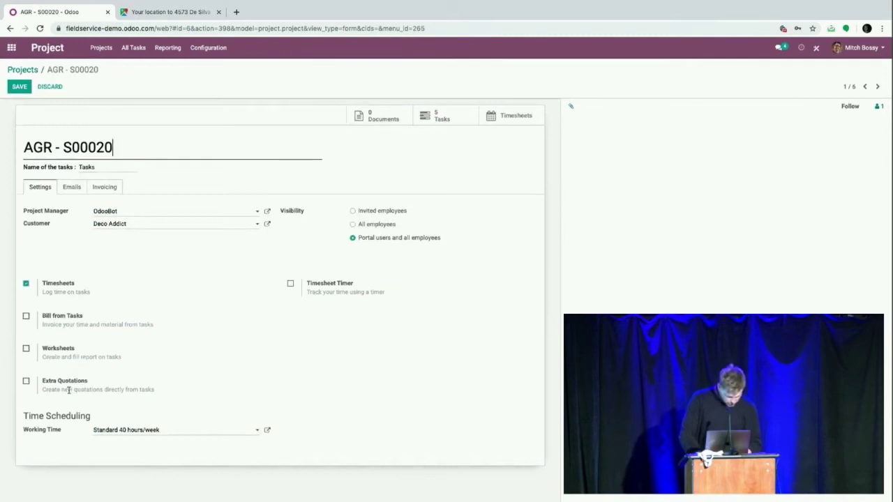
Open the Field Service project from the Field Service app's project configuration in edit mode
{"action": "left_click", "coordinate": [10, 49]}
{"action": "type", "text": "field"}
{"action": "key", "text": "Return"}
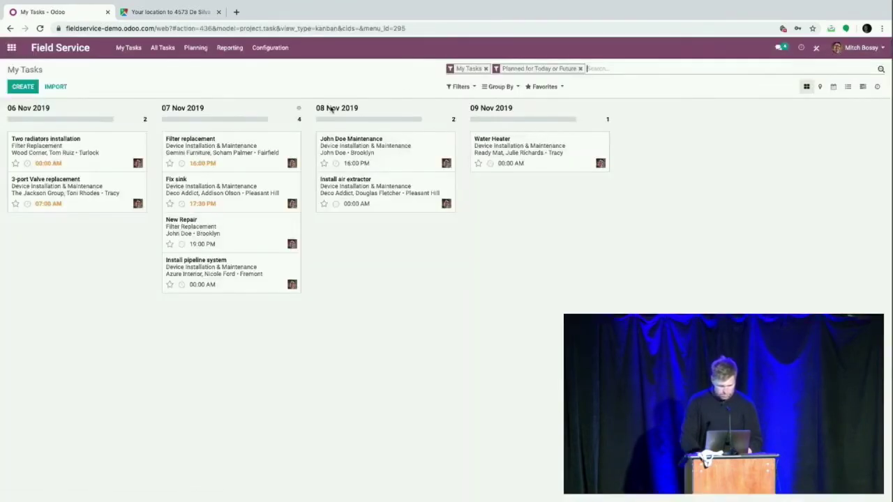
{"action": "left_click", "coordinate": [272, 48]}
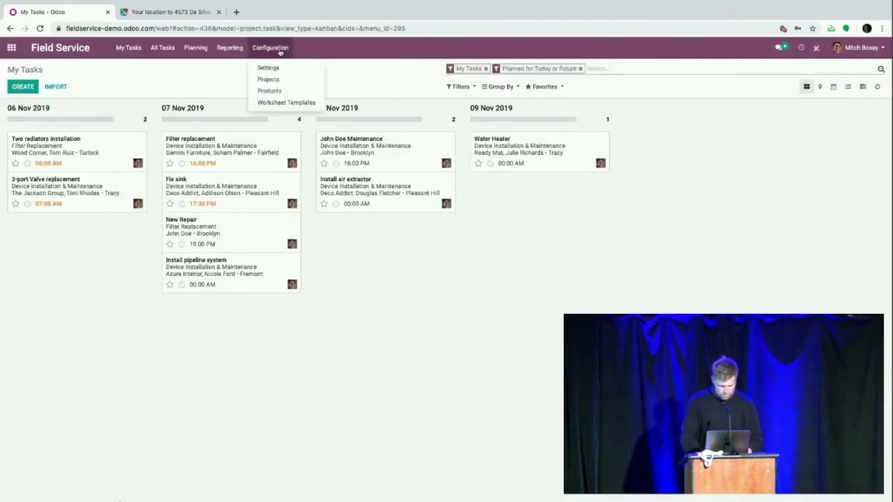
{"action": "left_click", "coordinate": [279, 79]}
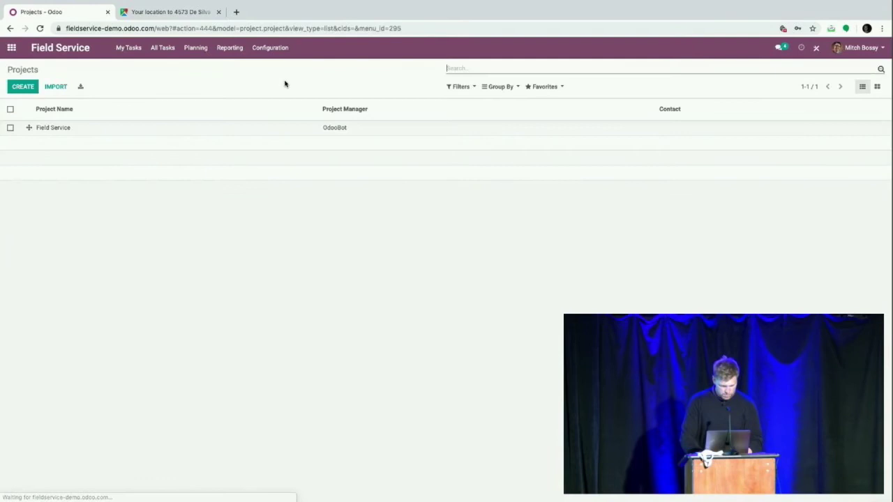
{"action": "left_click", "coordinate": [82, 131]}
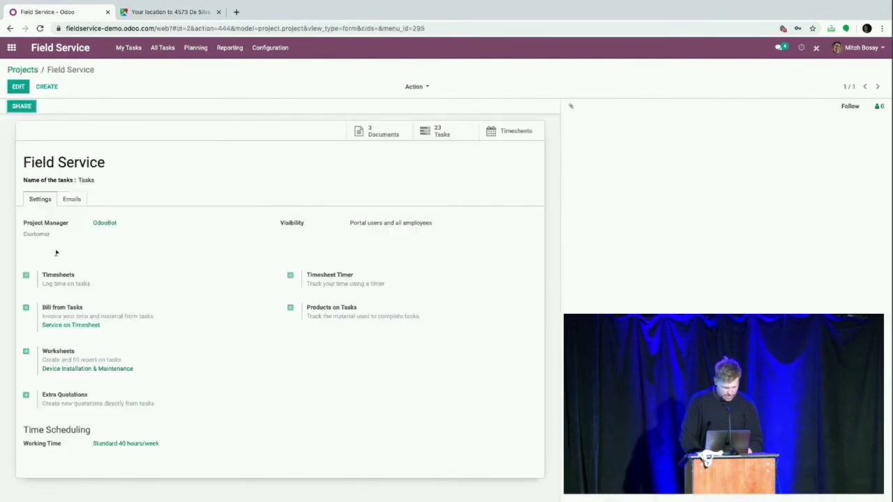
{"action": "left_click", "coordinate": [16, 87]}
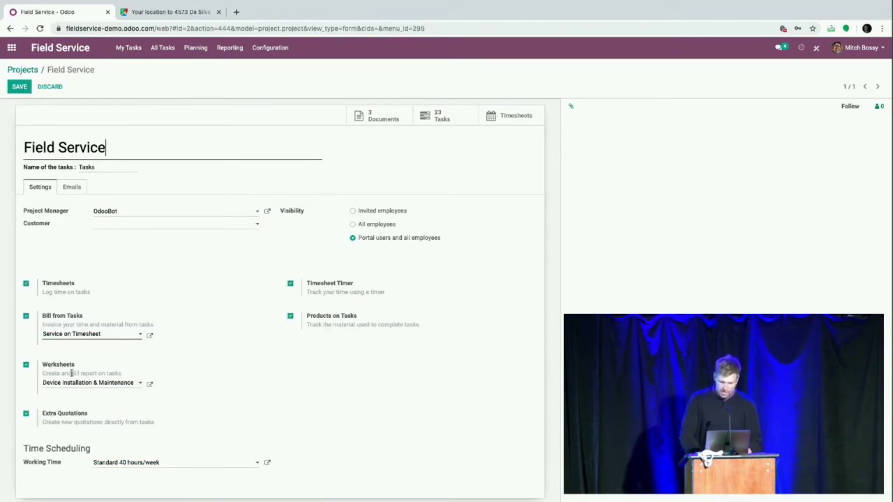
Try turning off Worksheets for the Field Service project and discard the change
{"action": "scroll", "coordinate": [70, 372], "scroll_direction": "down", "scroll_amount": 1}
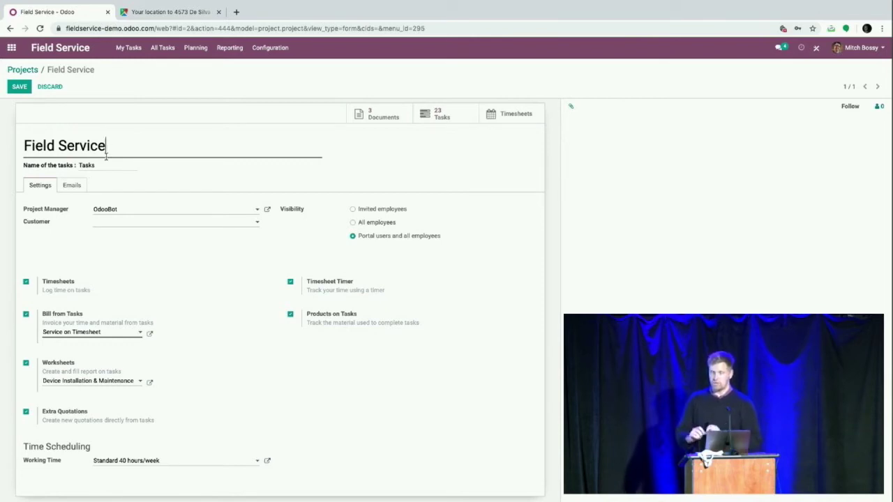
{"action": "left_click", "coordinate": [26, 363]}
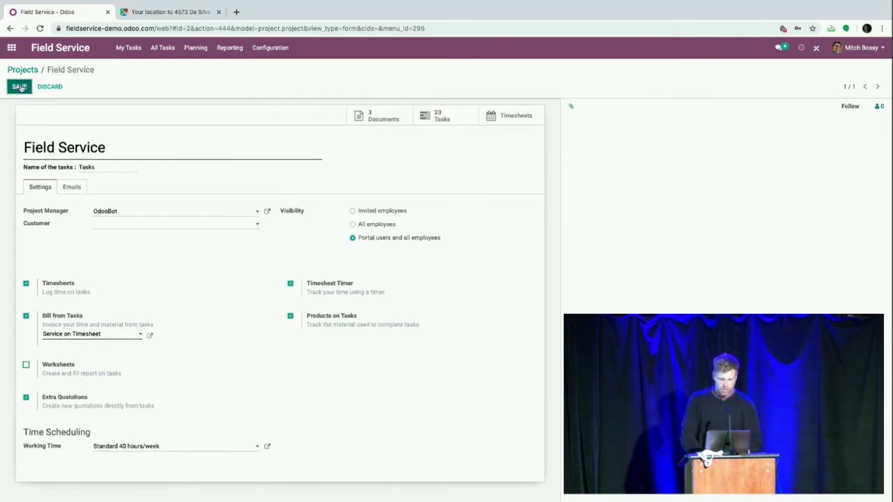
{"action": "left_click", "coordinate": [56, 87]}
{"action": "left_click", "coordinate": [311, 108]}
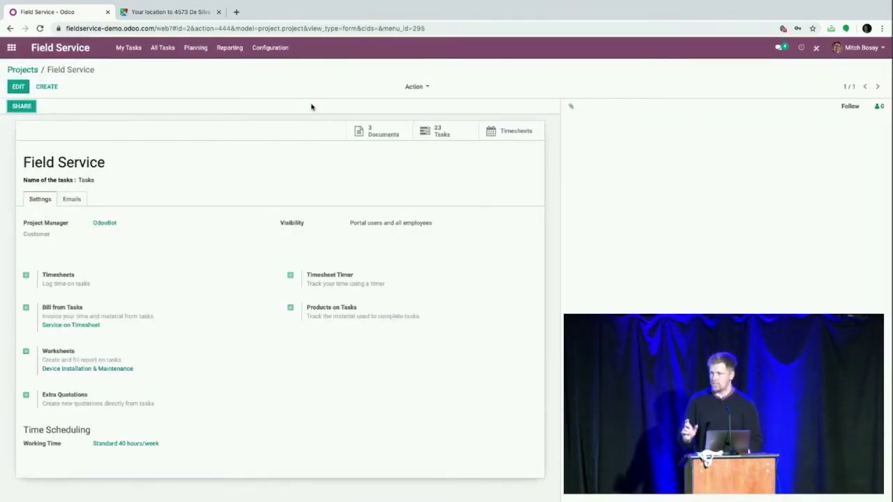
Create a field service project named Test Project with Worksheets turned off, save it and return to the projects list
{"action": "left_click", "coordinate": [46, 87]}
{"action": "type", "text": "Test Project"}
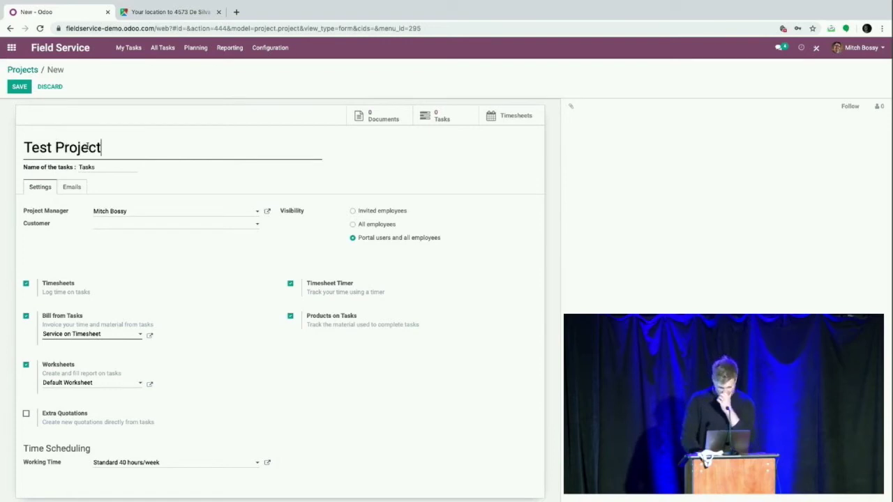
{"action": "left_click", "coordinate": [27, 365]}
{"action": "left_click", "coordinate": [19, 87]}
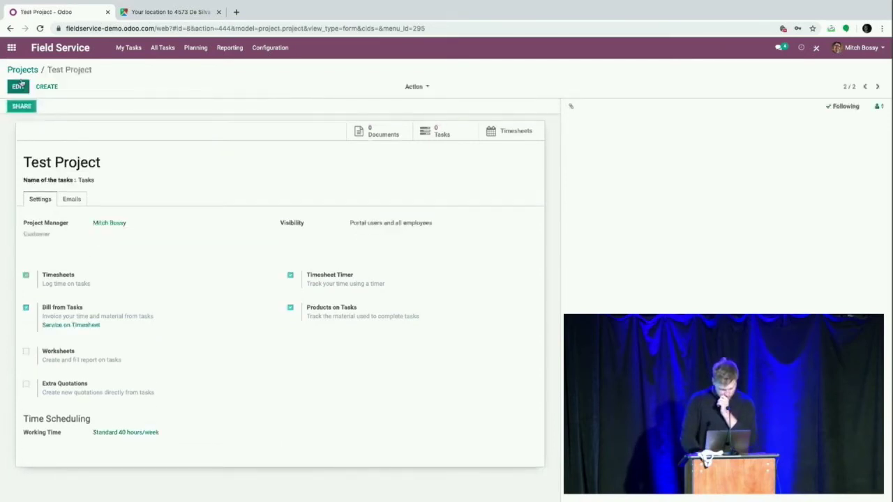
{"action": "left_click", "coordinate": [271, 48]}
{"action": "left_click", "coordinate": [268, 80]}
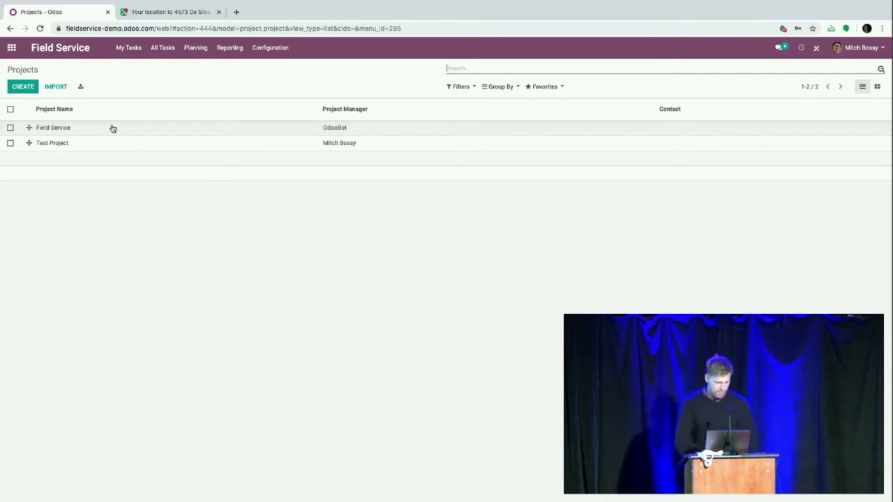
Show My Tasks as a Gantt chart grouped by project and examine the planned tasks
{"action": "left_click", "coordinate": [123, 50]}
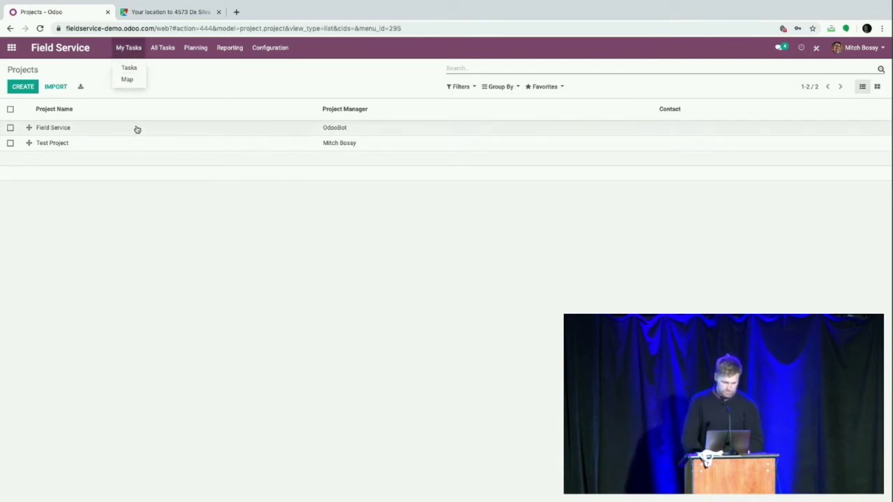
{"action": "left_click", "coordinate": [129, 68]}
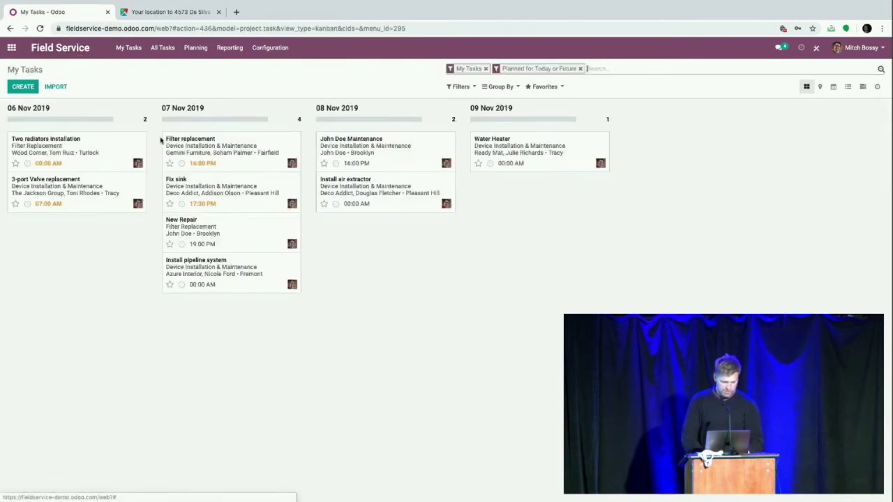
{"action": "left_click", "coordinate": [863, 87]}
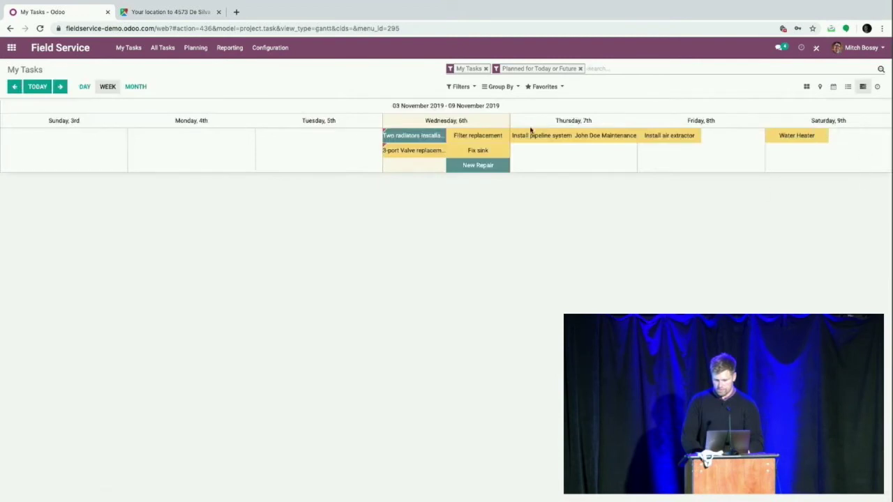
{"action": "left_click", "coordinate": [498, 87]}
{"action": "left_click", "coordinate": [524, 137]}
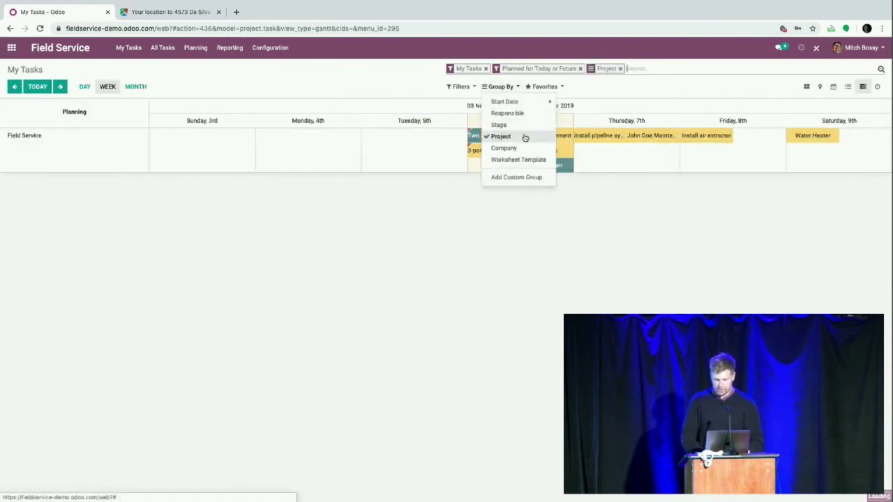
{"action": "left_click", "coordinate": [103, 218]}
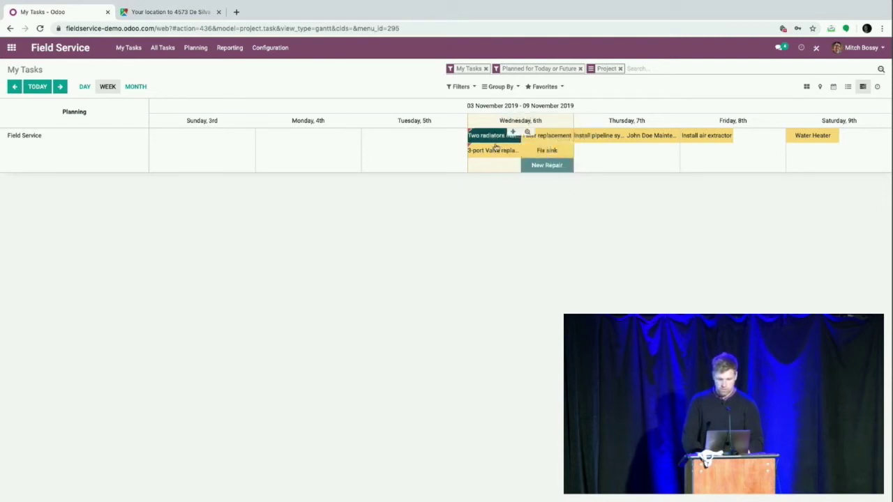
{"action": "mouse_move", "coordinate": [551, 137]}
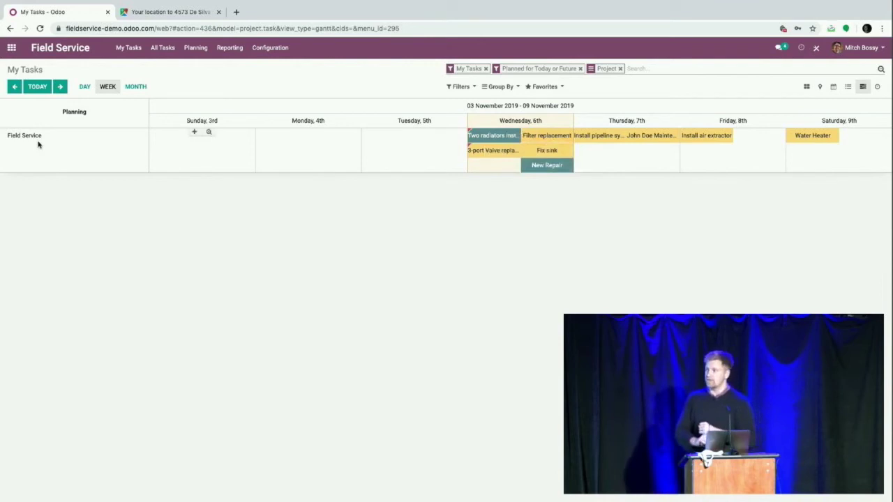
Open the list of projects configured for Field Service
{"action": "left_click", "coordinate": [271, 47]}
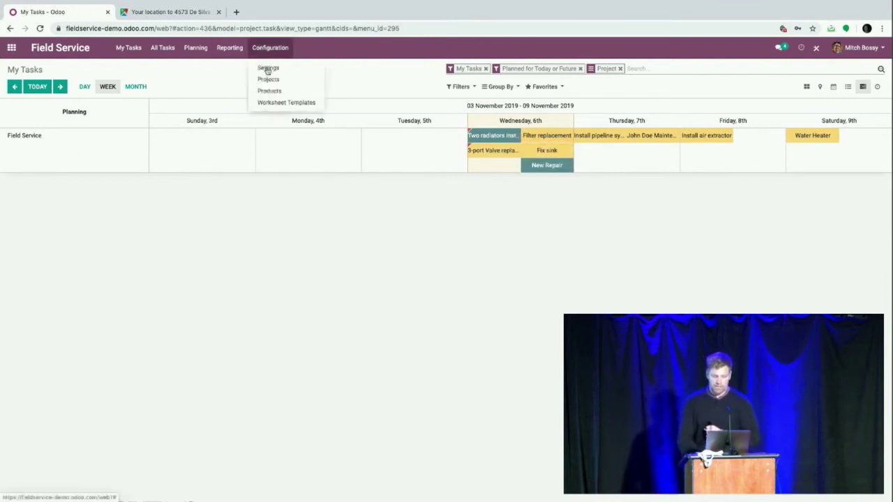
{"action": "left_click", "coordinate": [270, 83]}
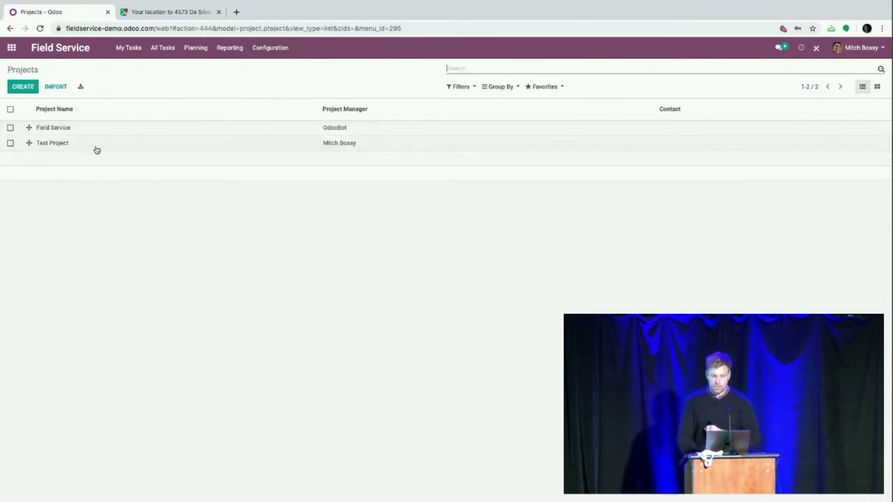
{"action": "left_click", "coordinate": [12, 48]}
{"action": "type", "text": "prd"}
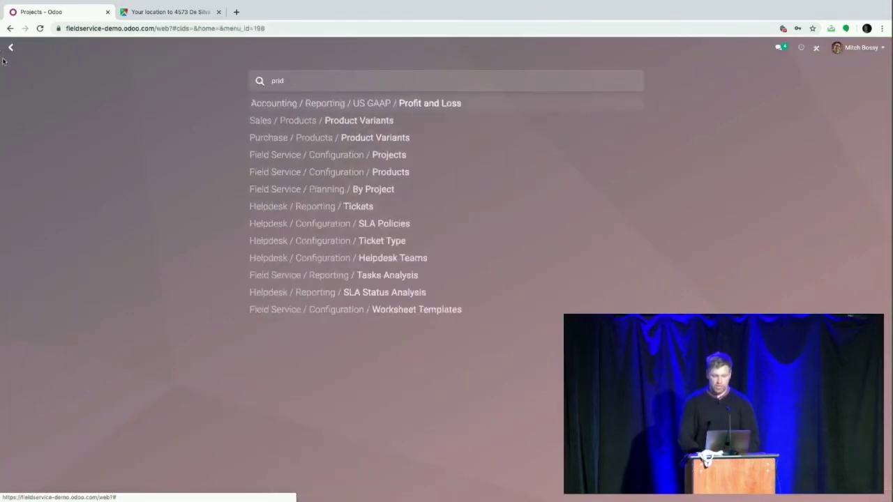
{"action": "key", "text": "Return"}
Find the Repair Service product in the Sales products and open its sales settings for editing
{"action": "left_click", "coordinate": [9, 47]}
{"action": "type", "text": "product"}
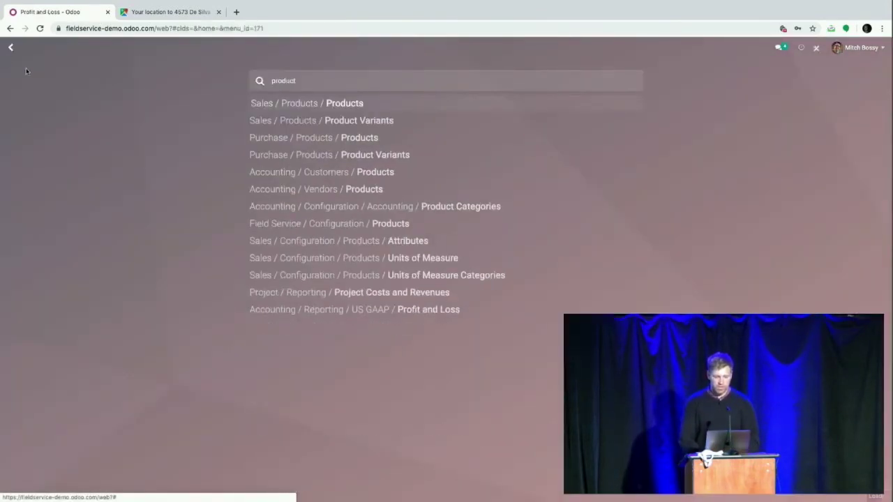
{"action": "key", "text": "Return"}
{"action": "type", "text": "reap"}
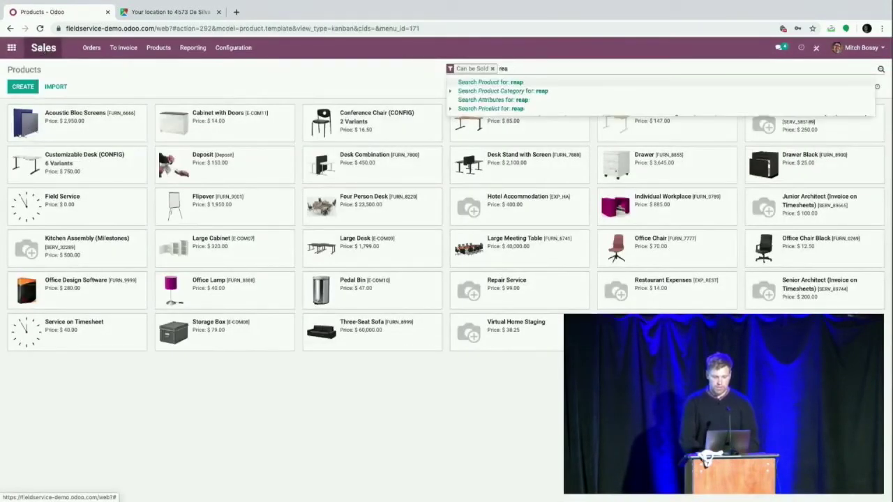
{"action": "key", "text": "Return"}
{"action": "left_click", "coordinate": [88, 126]}
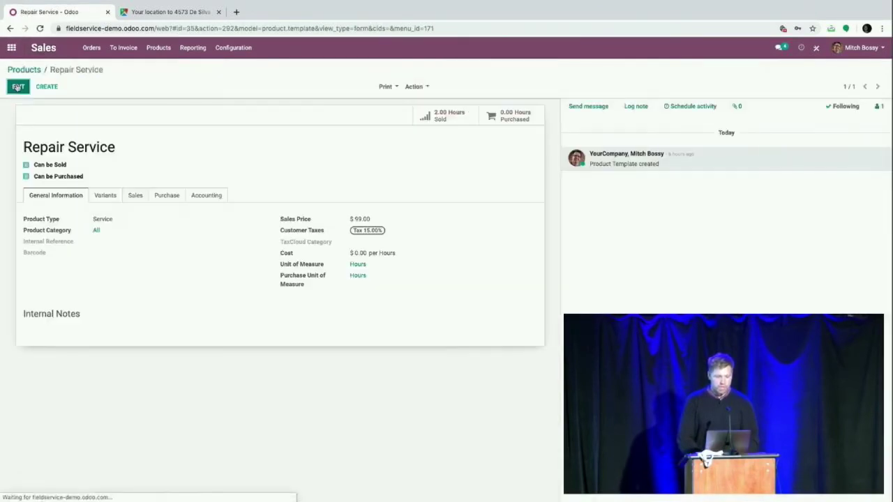
{"action": "left_click", "coordinate": [17, 87]}
{"action": "left_click", "coordinate": [135, 206]}
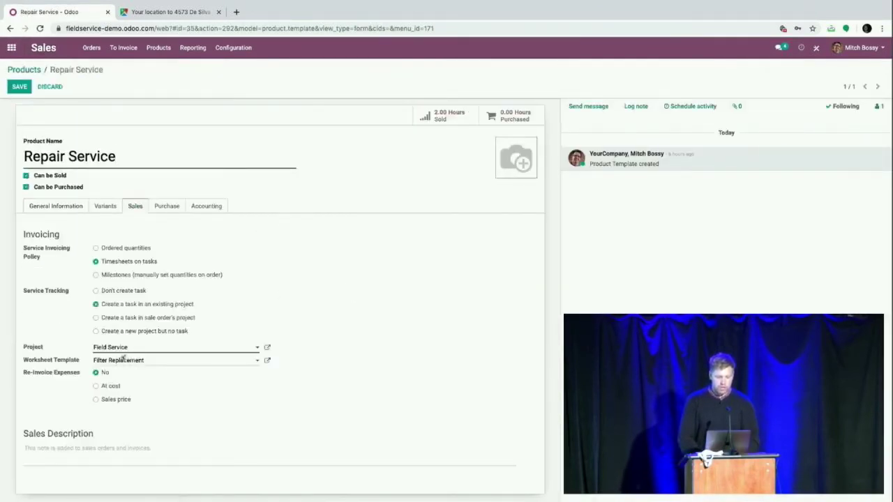
Set the project in which Repair Service creates its tasks to Test Project
{"action": "left_click", "coordinate": [127, 351]}
{"action": "triple_click", "coordinate": [128, 351]}
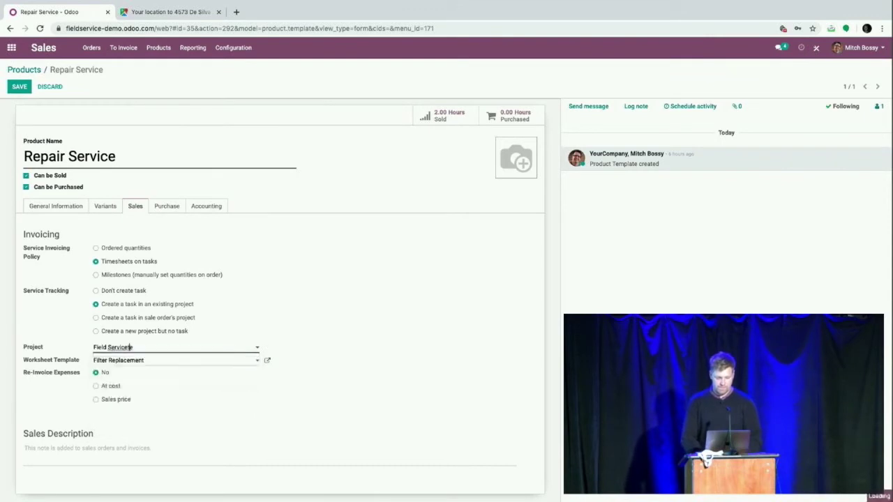
{"action": "type", "text": "test"}
{"action": "left_click", "coordinate": [134, 361]}
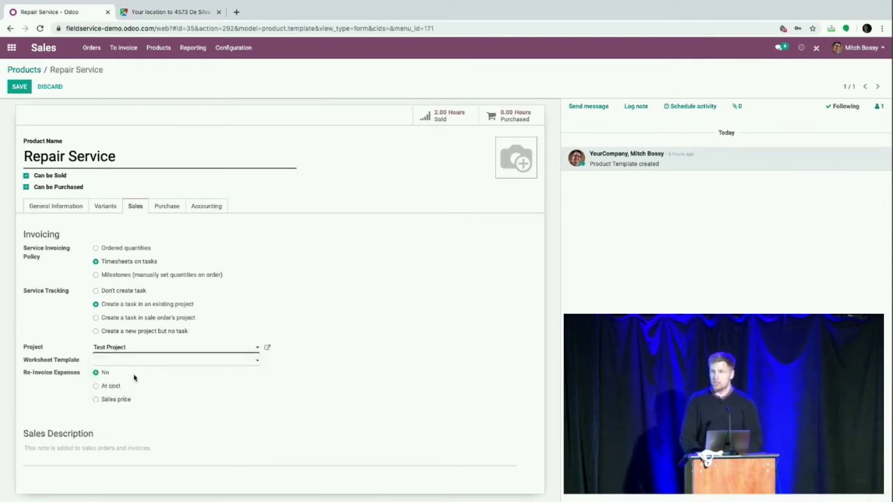
Set the Repair Service's service tracking to "Create a task in sale order's project" and save the product
{"action": "left_click", "coordinate": [116, 160]}
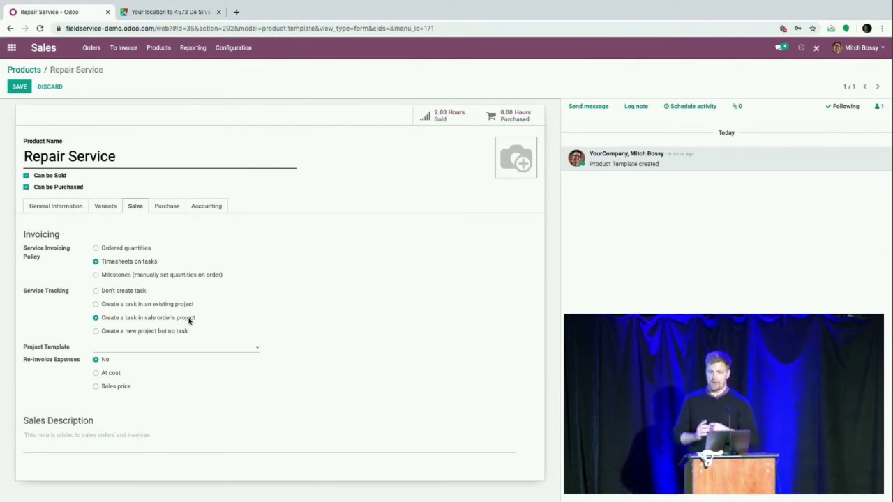
{"action": "left_click", "coordinate": [19, 87]}
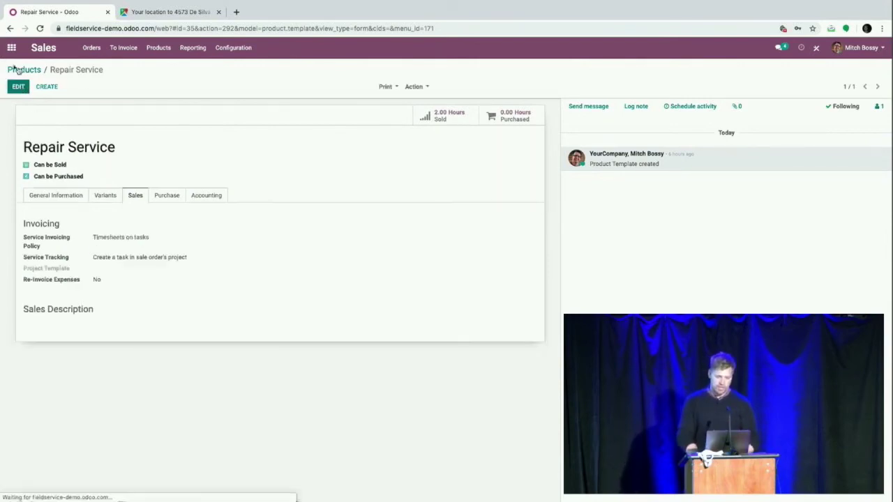
Start a new sales order and fill in the existing customer's name
{"action": "left_click", "coordinate": [11, 47]}
{"action": "type", "text": "order"}
{"action": "key", "text": "Return"}
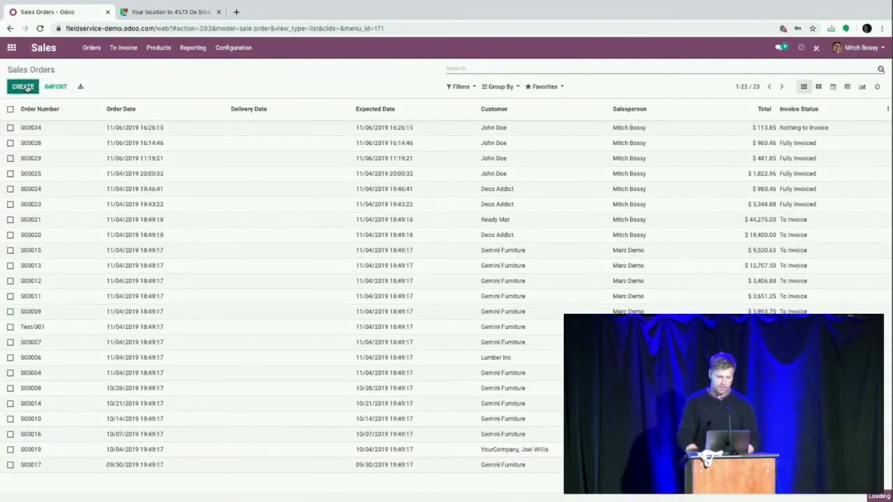
{"action": "left_click", "coordinate": [27, 87]}
{"action": "type", "text": "john"}
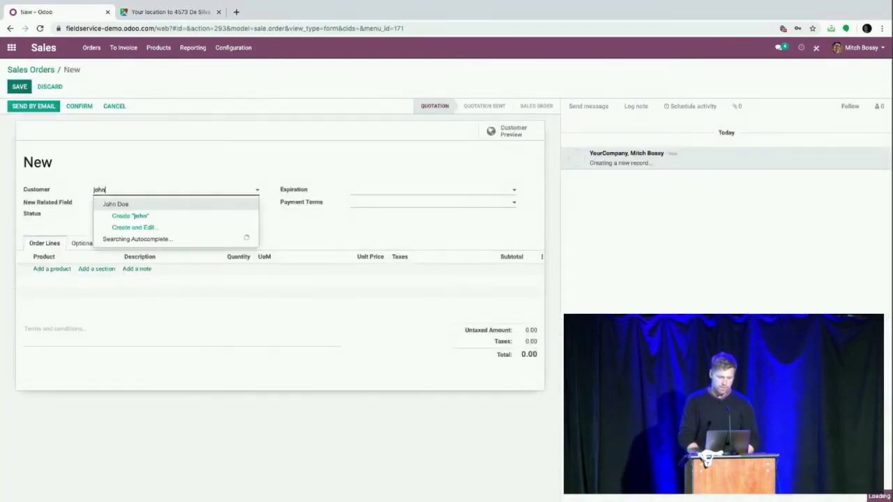
{"action": "key", "text": "Tab"}
Add Repair Service as an order line, save the quotation and confirm it as a sales order
{"action": "left_click", "coordinate": [52, 268]}
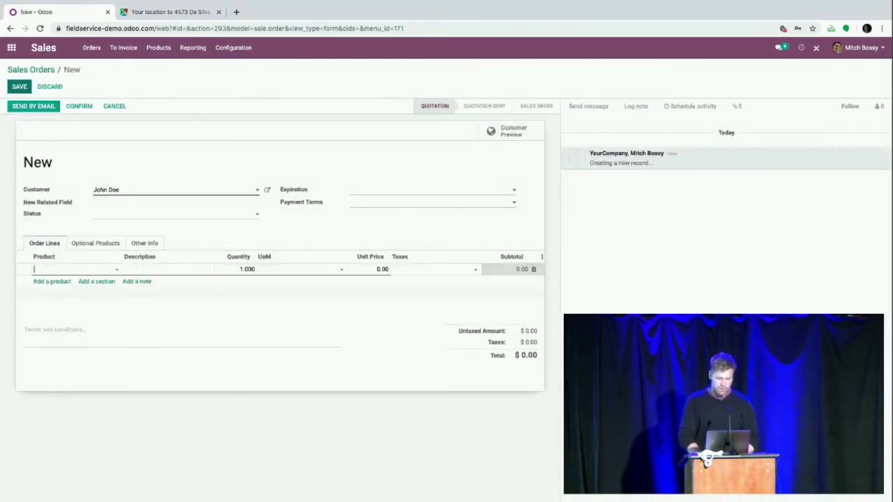
{"action": "type", "text": "repa"}
{"action": "key", "text": "Down"}
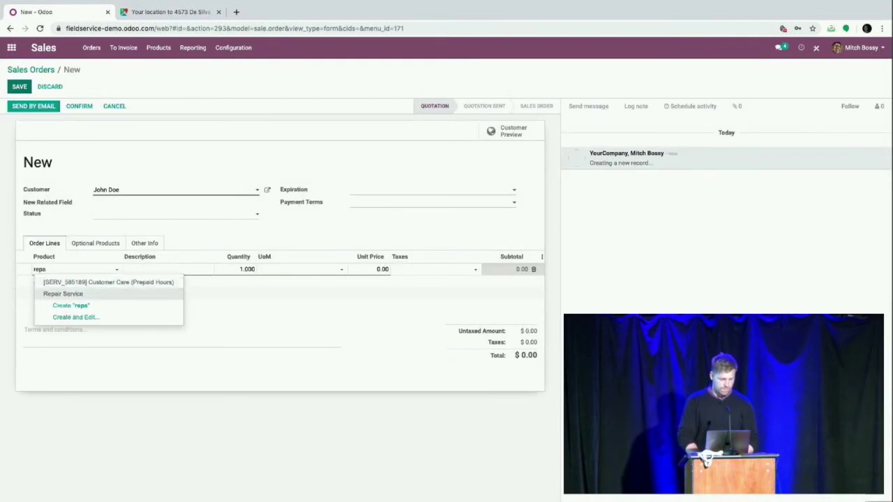
{"action": "key", "text": "Return"}
{"action": "left_click", "coordinate": [19, 87]}
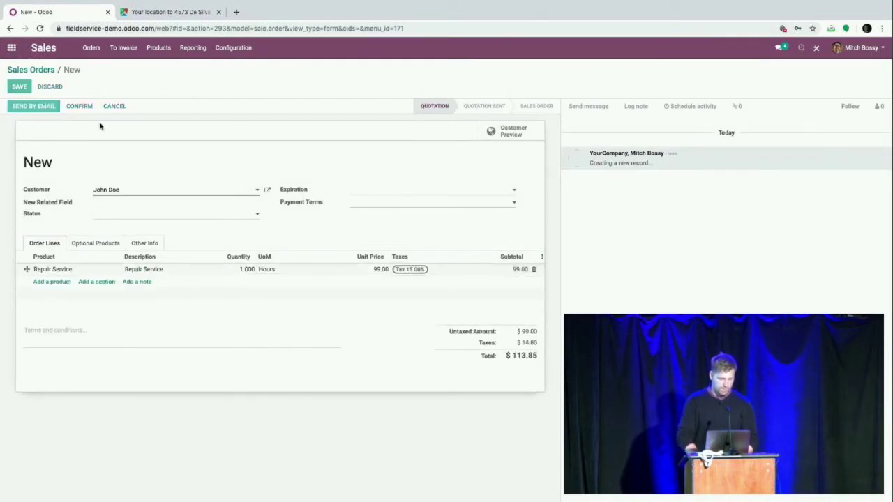
{"action": "left_click", "coordinate": [79, 108]}
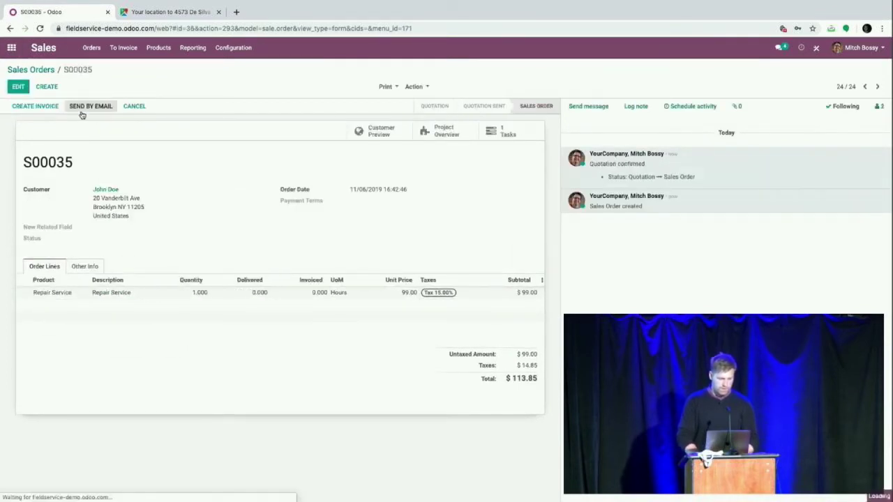
Examine the Repair Service task in the project generated from the new sales order and return to the projects overview
{"action": "left_click", "coordinate": [11, 47]}
{"action": "type", "text": "pr"}
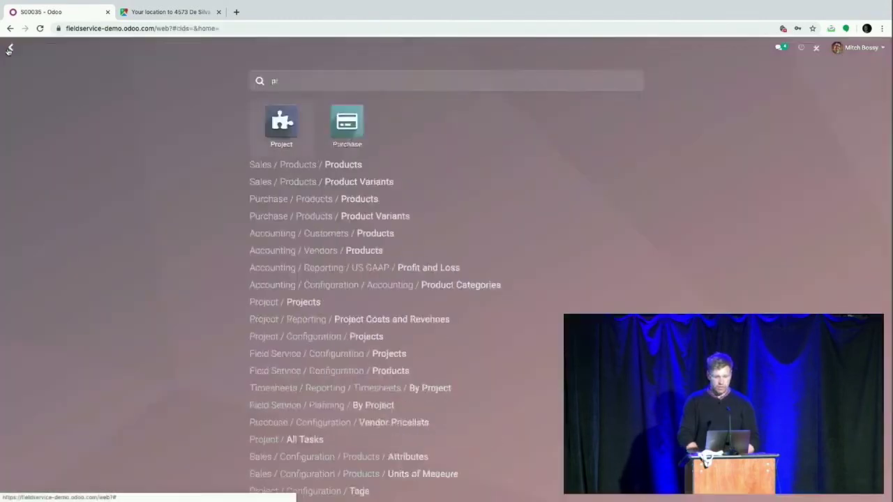
{"action": "key", "text": "Return"}
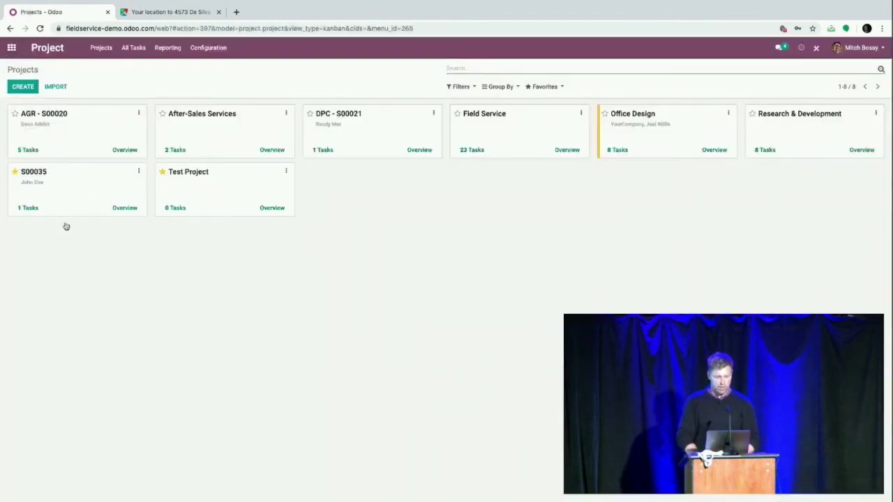
{"action": "left_click", "coordinate": [81, 194]}
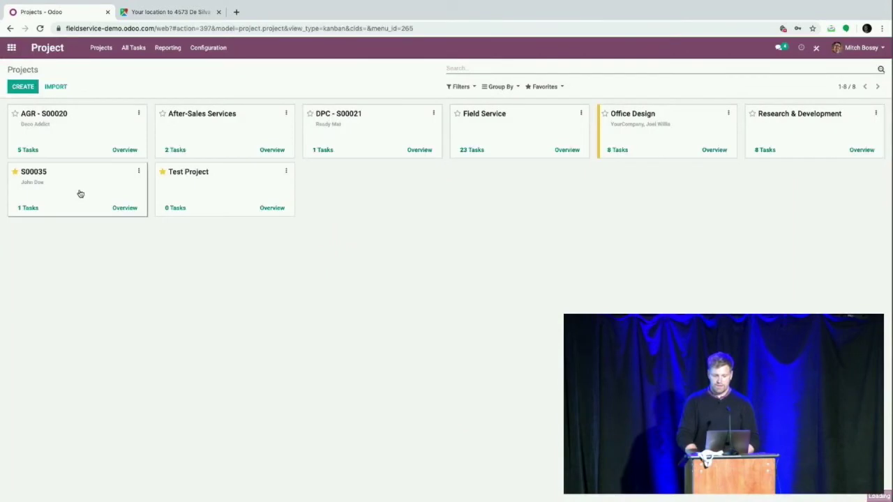
{"action": "left_click", "coordinate": [60, 151]}
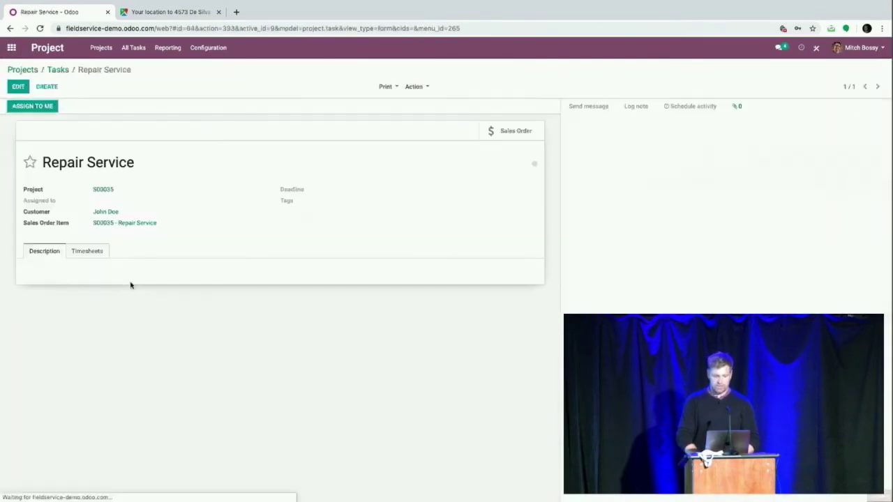
{"action": "left_click", "coordinate": [58, 70]}
{"action": "left_click", "coordinate": [22, 70]}
Search the Sales products for "repair"
{"action": "left_click", "coordinate": [11, 47]}
{"action": "left_click", "coordinate": [8, 47]}
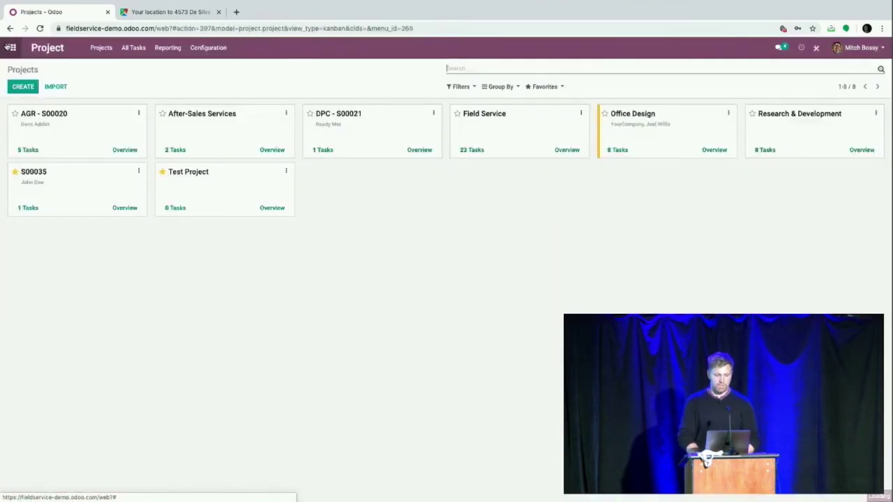
{"action": "left_click", "coordinate": [8, 47]}
{"action": "type", "text": "prodi"}
{"action": "key", "text": "BackSpace"}
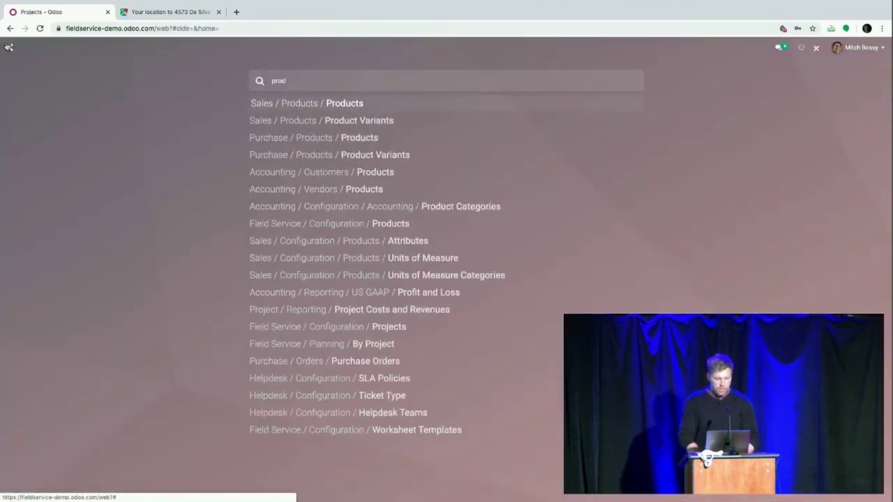
{"action": "type", "text": "uc"}
{"action": "key", "text": "Return"}
{"action": "type", "text": "rep"}
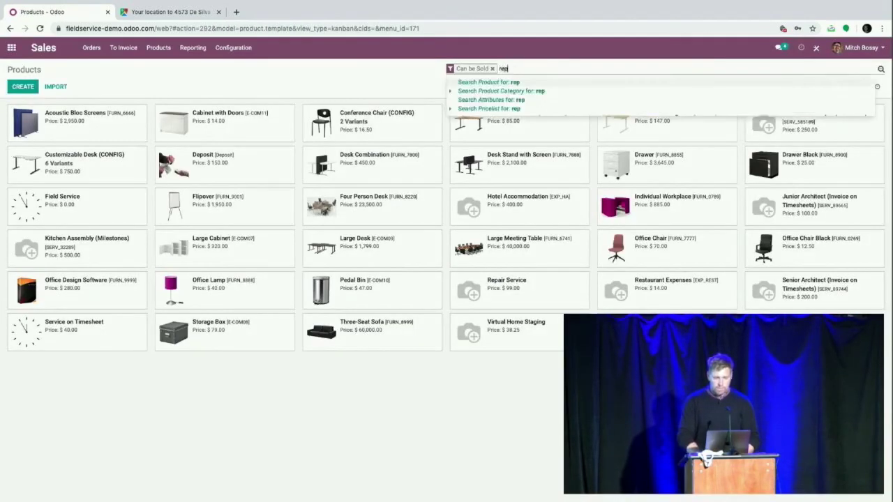
{"action": "type", "text": "air"}
{"action": "key", "text": "Return"}
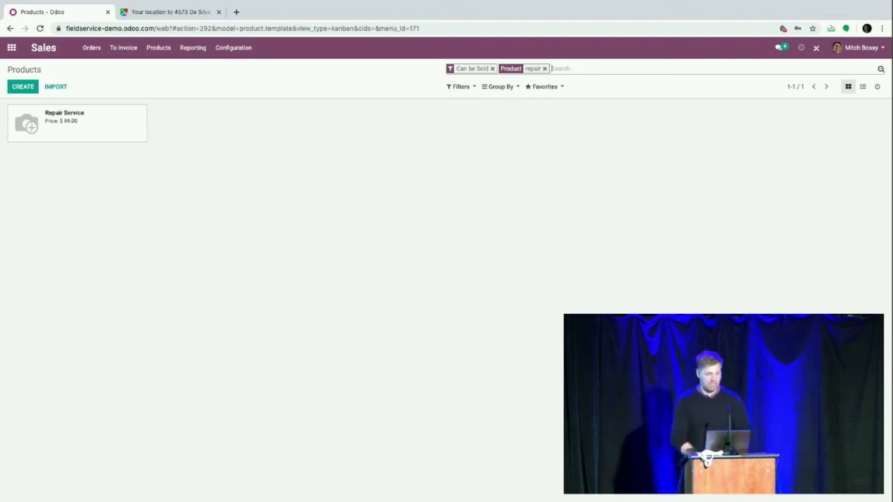
{"action": "left_click", "coordinate": [12, 48]}
{"action": "type", "text": "model"}
{"action": "key", "text": "BackSpace"}
{"action": "key", "text": "BackSpace"}
{"action": "key", "text": "BackSpace"}
{"action": "key", "text": "BackSpace"}
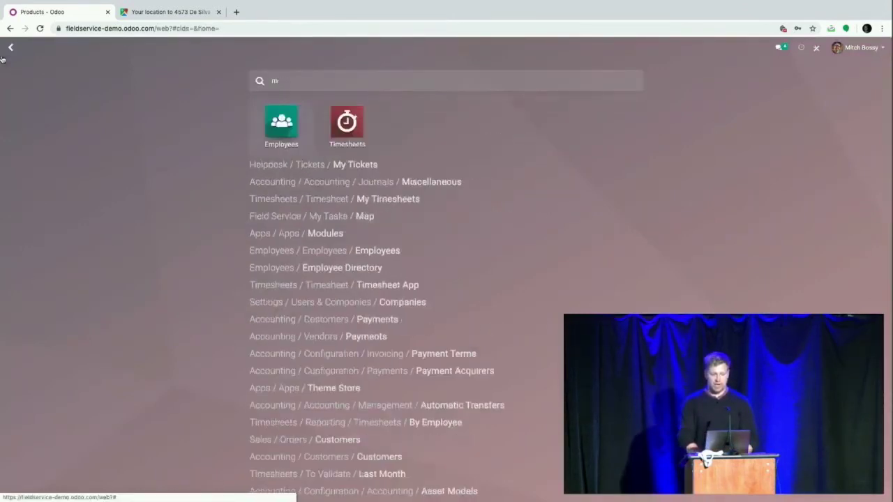
{"action": "key", "text": "BackSpace"}
Open the newest sales order from the list of sales orders
{"action": "type", "text": "ordr"}
{"action": "key", "text": "Return"}
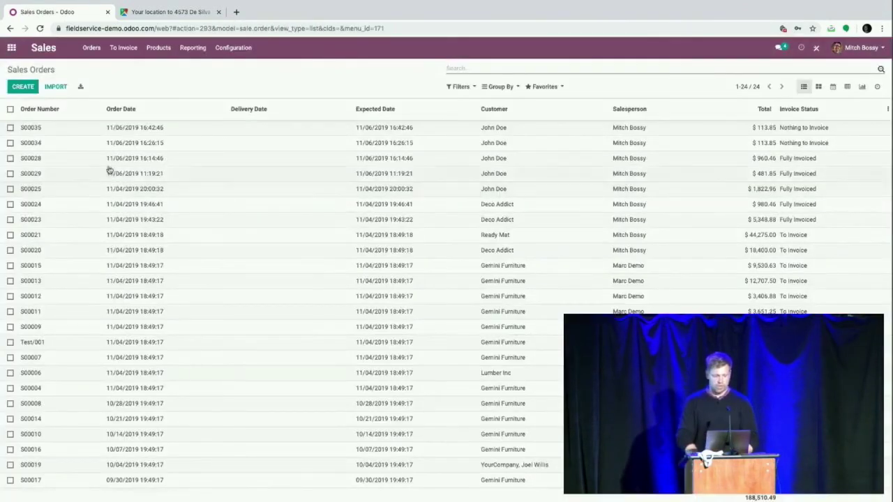
{"action": "left_click", "coordinate": [80, 135]}
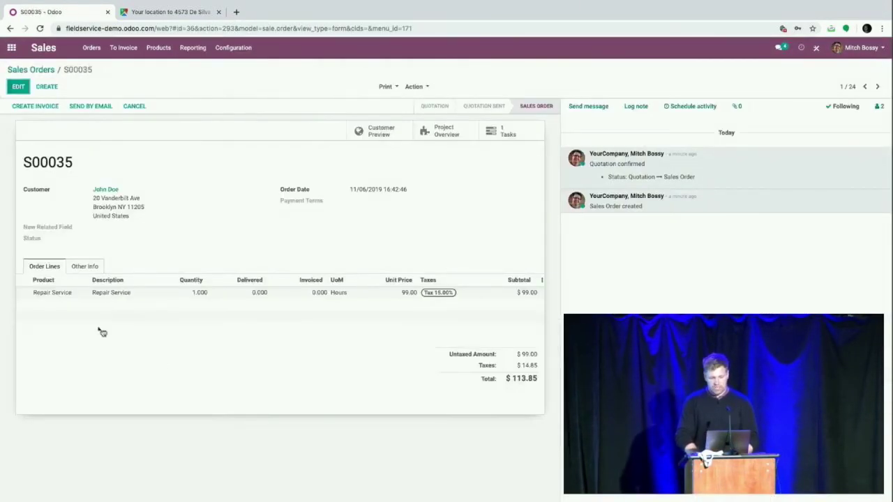
Activate developer mode on the sales order page by adding ?debug=1 to its URL
{"action": "key", "text": "ctrl+plus"}
{"action": "key", "text": "ctrl+plus"}
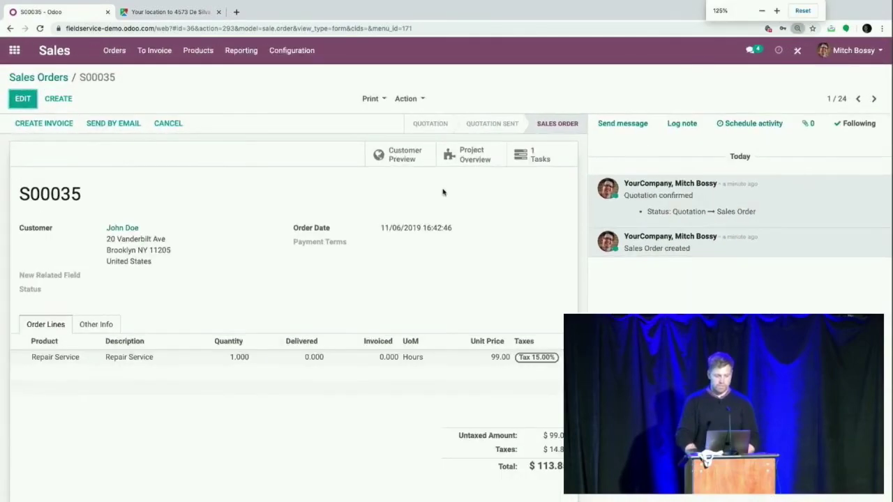
{"action": "key", "text": "ctrl+plus"}
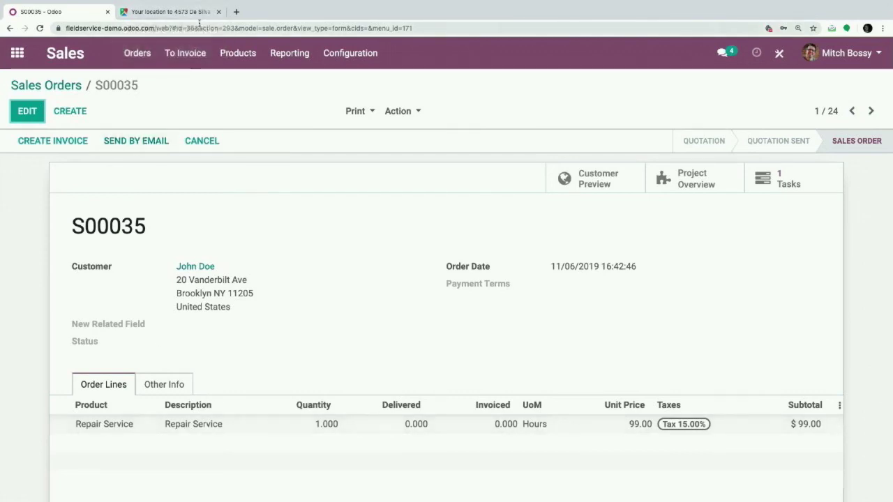
{"action": "left_click", "coordinate": [174, 29]}
{"action": "left_click", "coordinate": [174, 29]}
{"action": "type", "text": "?debug=1"}
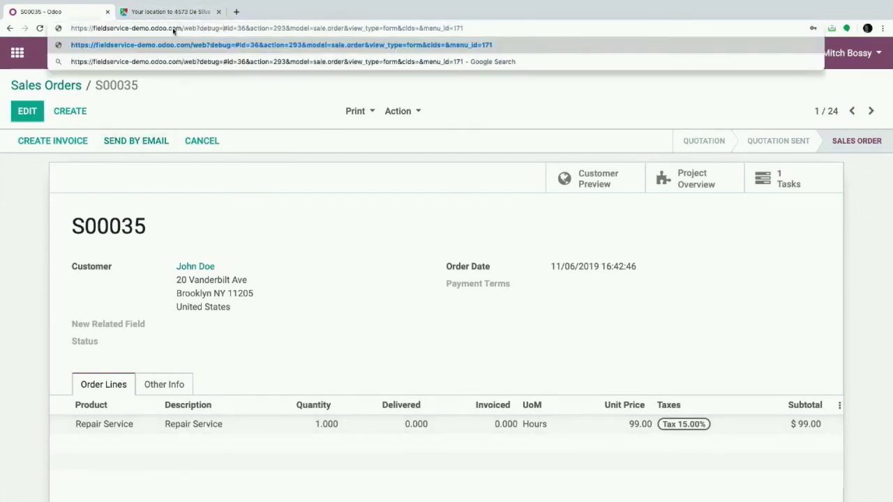
{"action": "key", "text": "Return"}
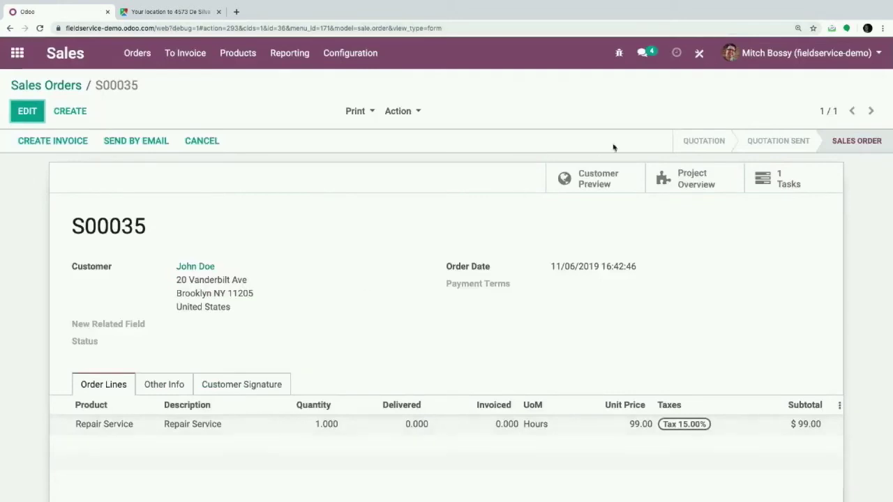
Open the sales order form in Studio and edit the list view of its order lines
{"action": "left_click", "coordinate": [699, 53]}
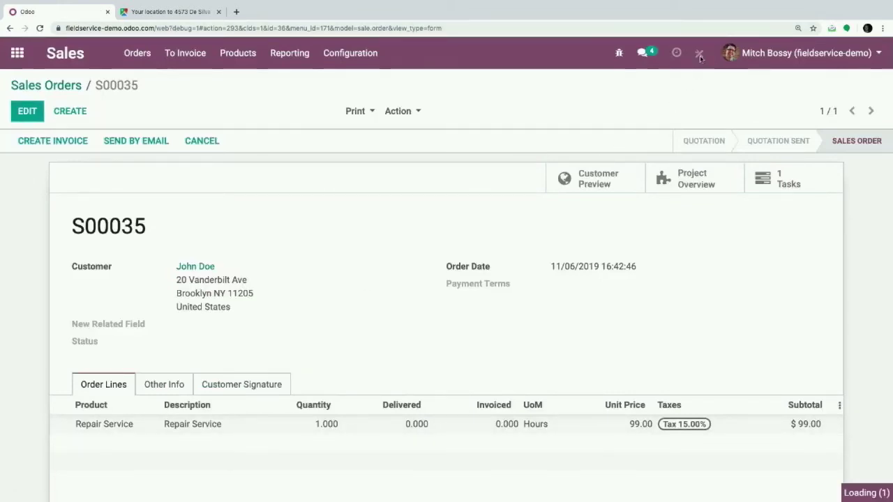
{"action": "scroll", "coordinate": [372, 486], "scroll_direction": "down", "scroll_amount": 1}
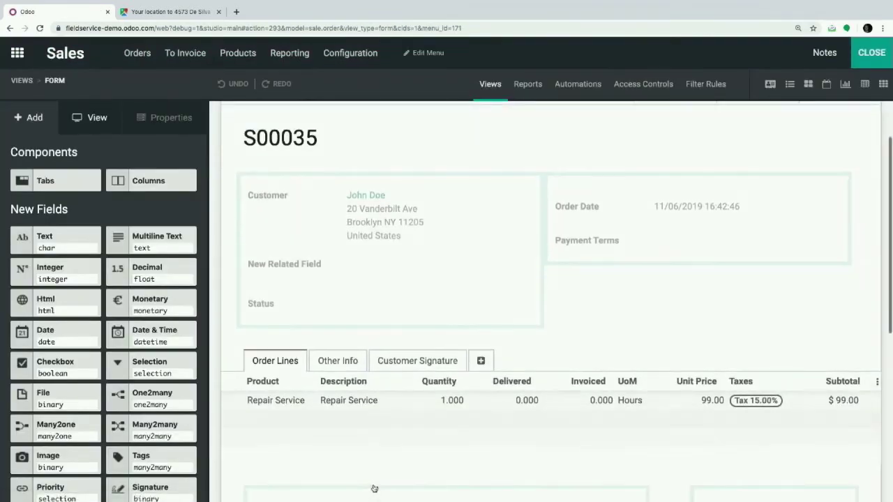
{"action": "left_click", "coordinate": [419, 449]}
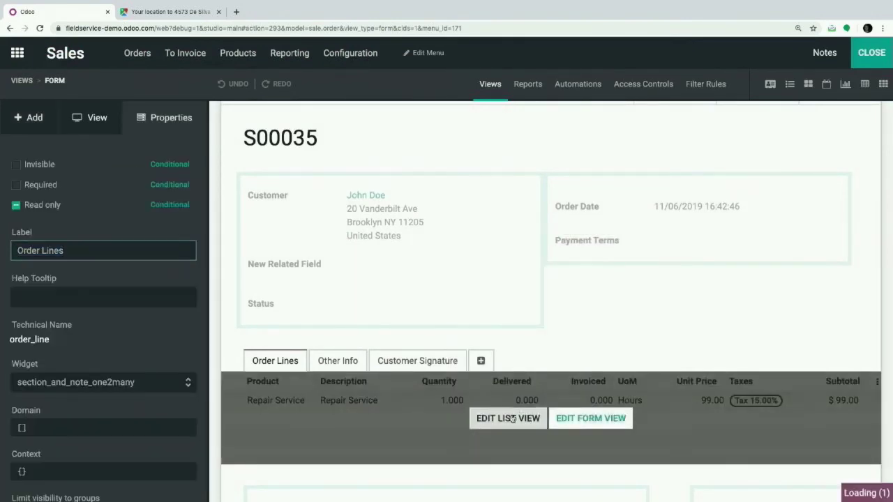
{"action": "left_click", "coordinate": [508, 419]}
Add a Many2one field related to Project between the Description and Quantity columns, and close Studio
{"action": "left_click_drag", "start_coordinate": [55, 373], "coordinate": [472, 174]}
{"action": "type", "text": "proj"}
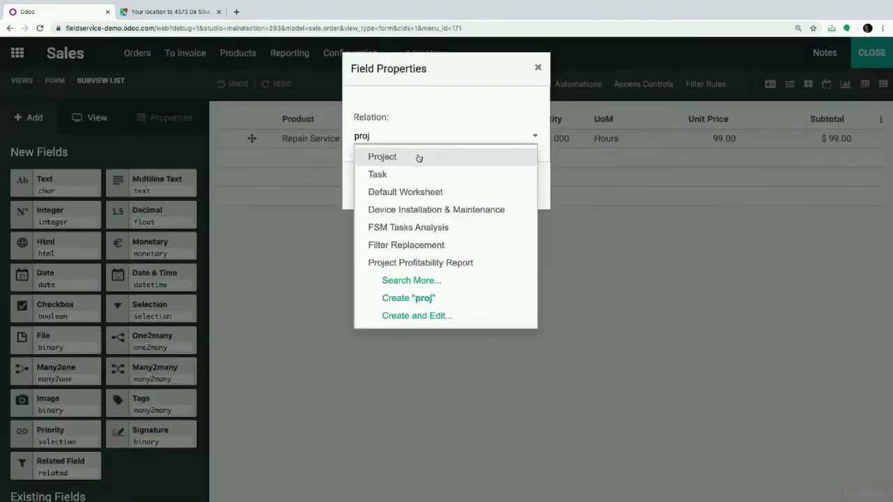
{"action": "left_click", "coordinate": [417, 155]}
{"action": "left_click", "coordinate": [381, 185]}
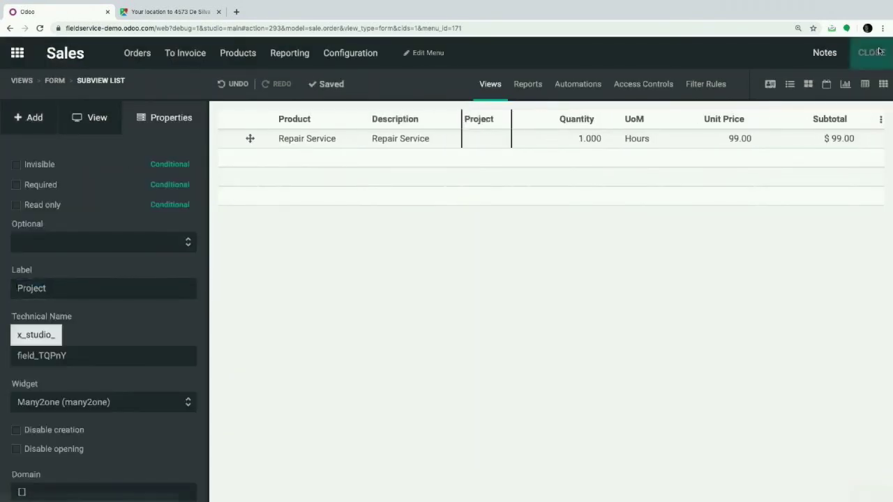
{"action": "left_click", "coordinate": [872, 53]}
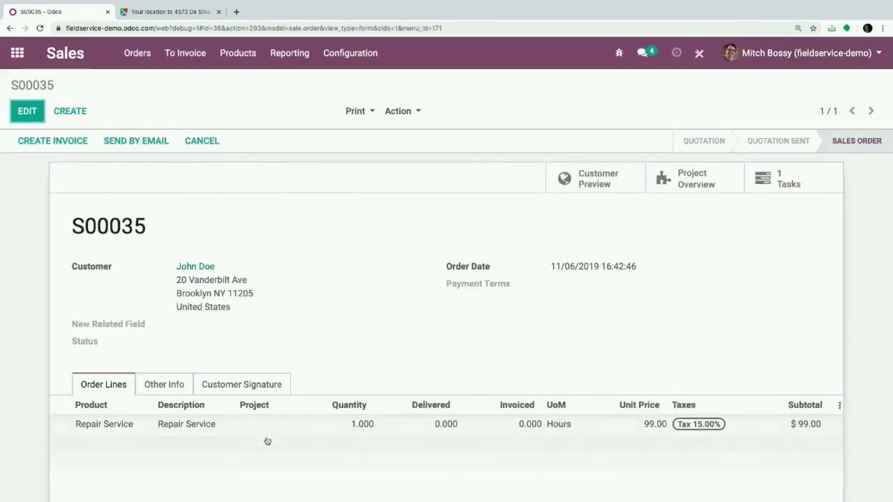
Open the list of database models, search it for project.proj, and open the project.project model
{"action": "mouse_move", "coordinate": [269, 435]}
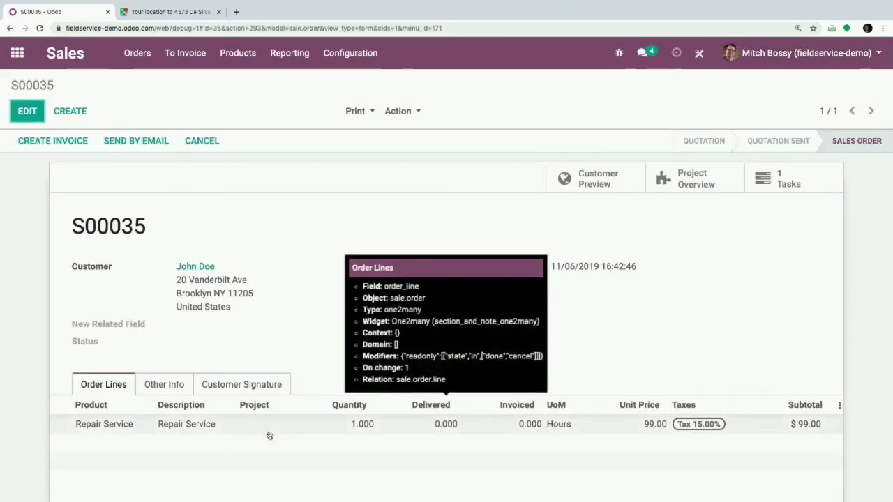
{"action": "left_click", "coordinate": [17, 56]}
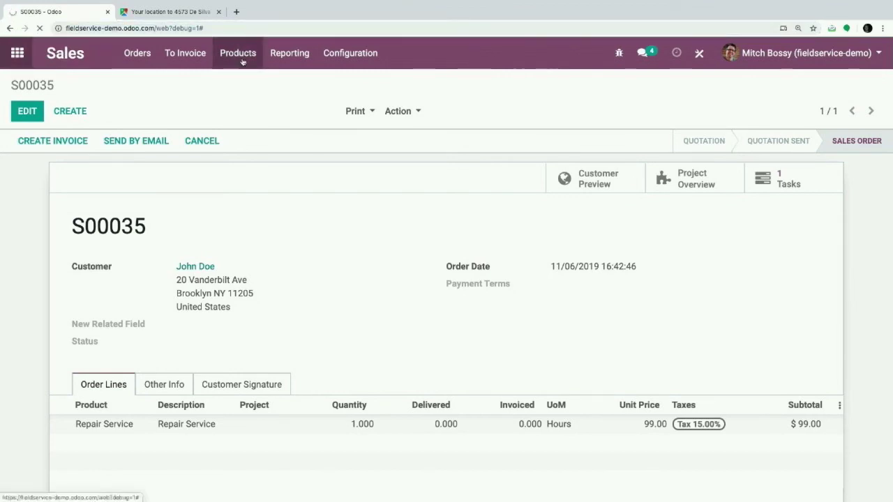
{"action": "type", "text": "model"}
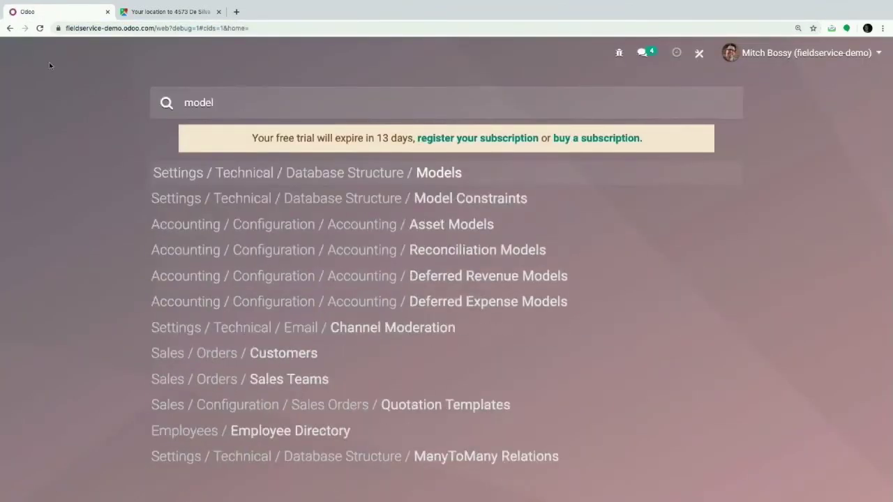
{"action": "type", "text": "s"}
{"action": "key", "text": "Return"}
{"action": "type", "text": "proje"}
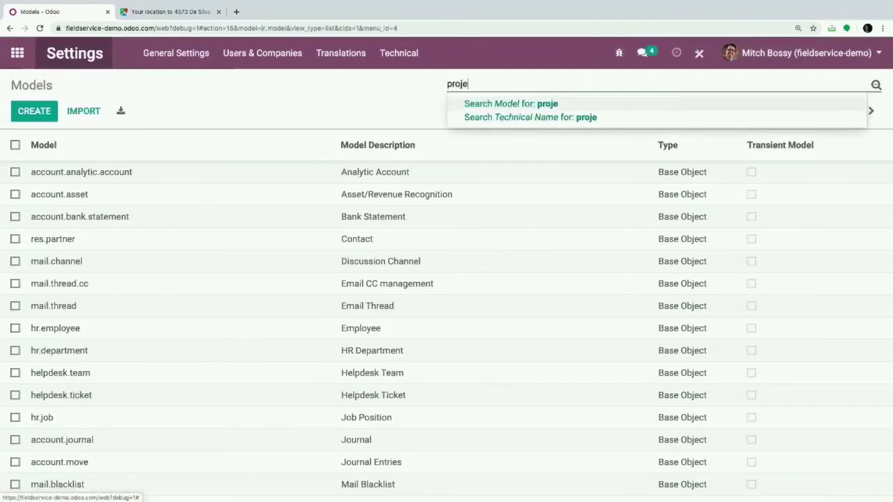
{"action": "type", "text": "ct.proj"}
{"action": "key", "text": "Return"}
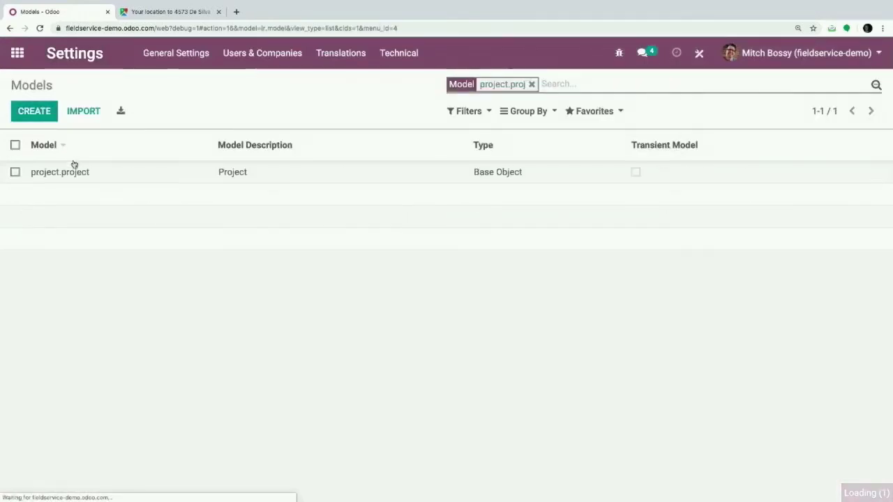
{"action": "left_click", "coordinate": [74, 173]}
Add a many2one field named x_project_id, labelled Project and related to project.project, to the model's fields
{"action": "left_click", "coordinate": [32, 111]}
{"action": "scroll", "coordinate": [76, 393], "scroll_direction": "down", "scroll_amount": 10}
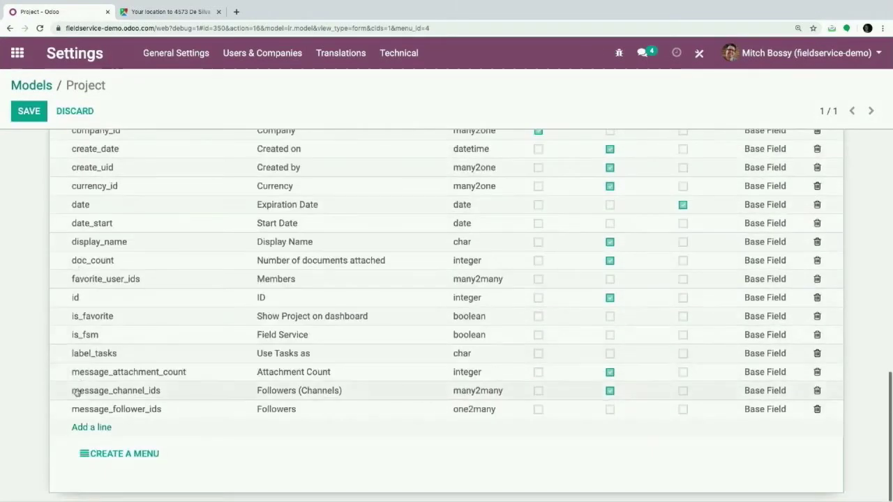
{"action": "left_click", "coordinate": [90, 425]}
{"action": "type", "text": "project_id"}
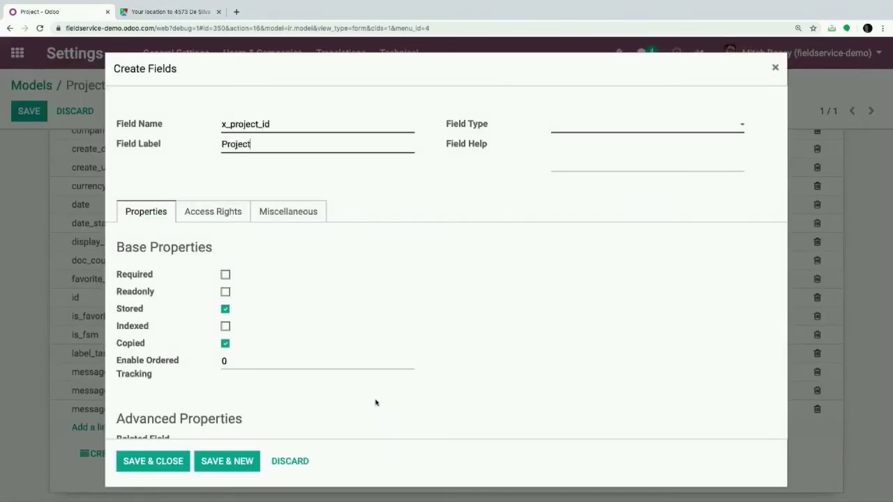
{"action": "left_click", "coordinate": [601, 125]}
{"action": "key", "text": "Down"}
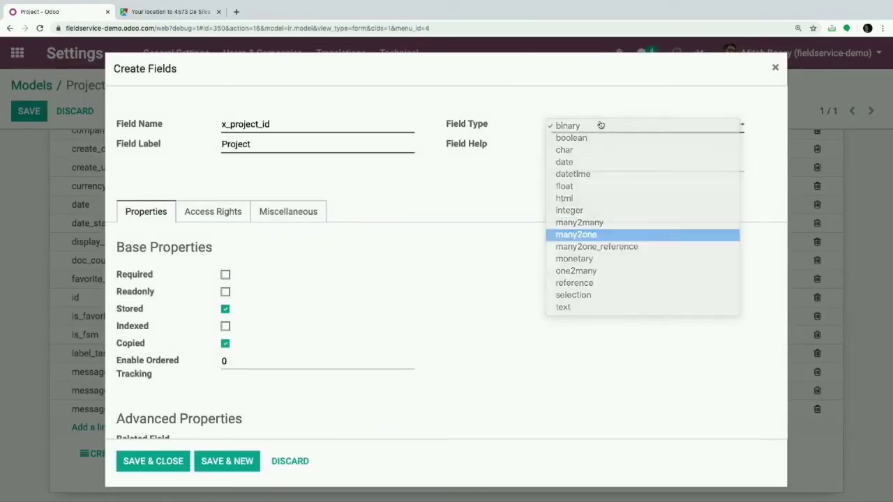
{"action": "key", "text": "Return"}
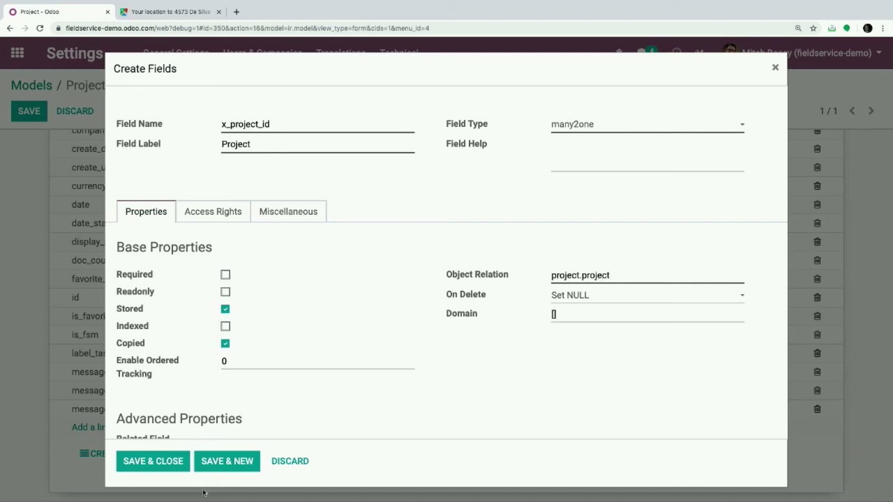
{"action": "left_click", "coordinate": [183, 464]}
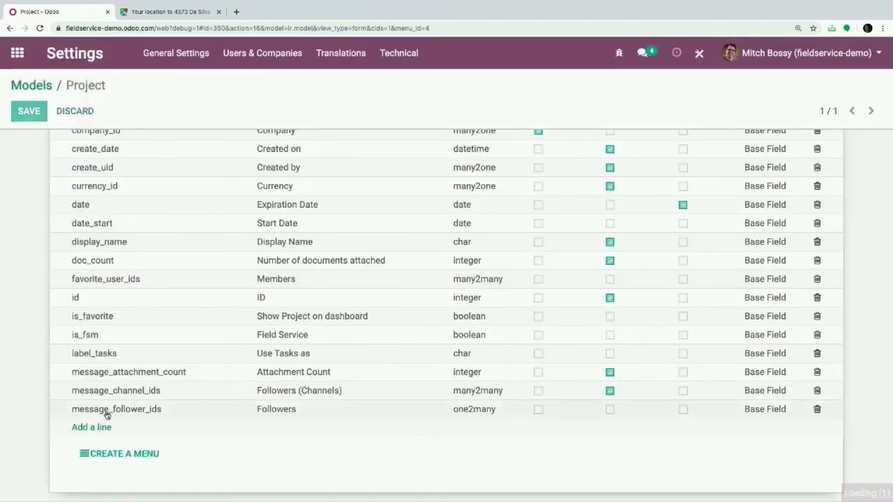
Create a new automated action named Update Project
{"action": "left_click", "coordinate": [11, 61]}
{"action": "type", "text": "automate"}
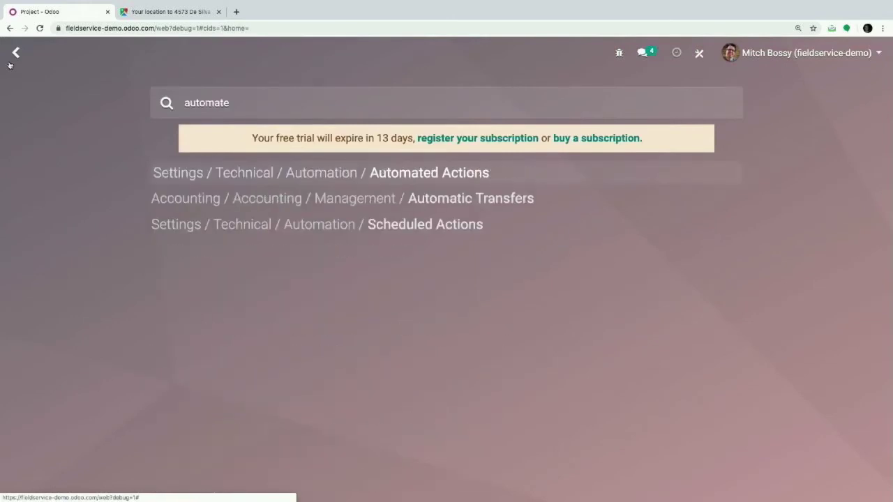
{"action": "type", "text": "d"}
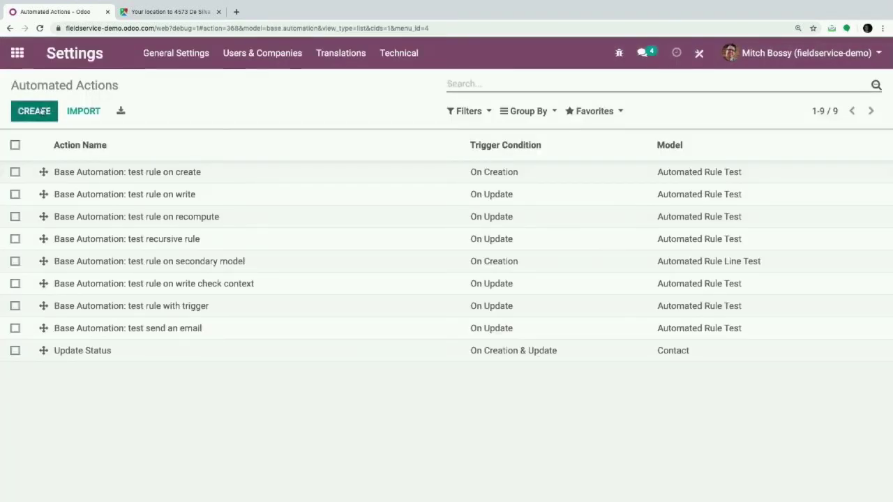
{"action": "left_click", "coordinate": [41, 111]}
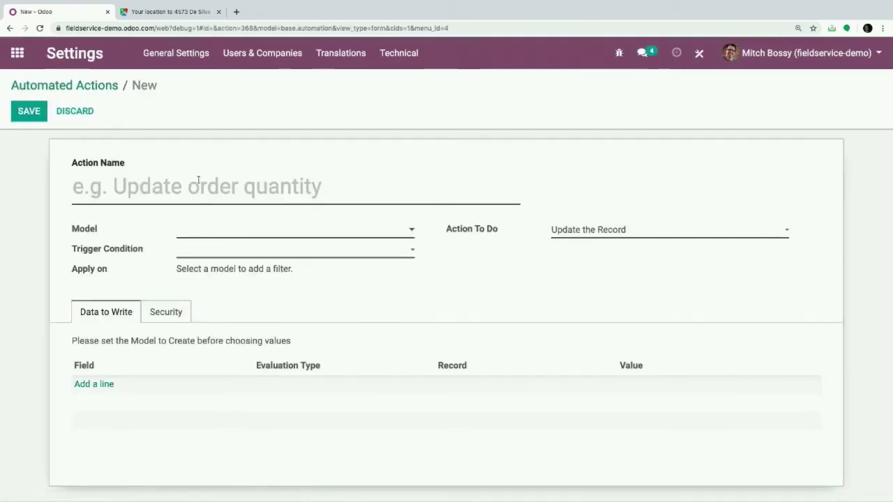
{"action": "type", "text": "Update Project"}
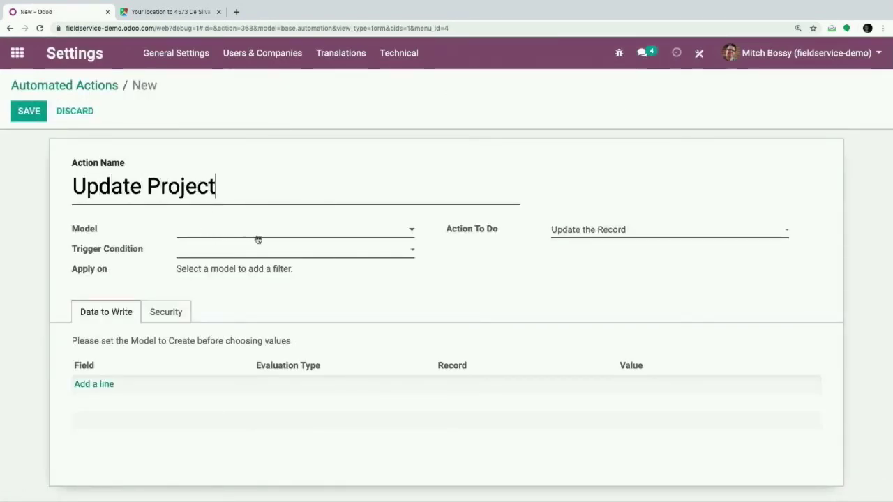
Set the action's model to Project, its trigger to On Creation & Update, and its action to Update the Record
{"action": "left_click", "coordinate": [258, 239]}
{"action": "type", "text": "proj"}
{"action": "left_click", "coordinate": [269, 252]}
{"action": "left_click", "coordinate": [238, 252]}
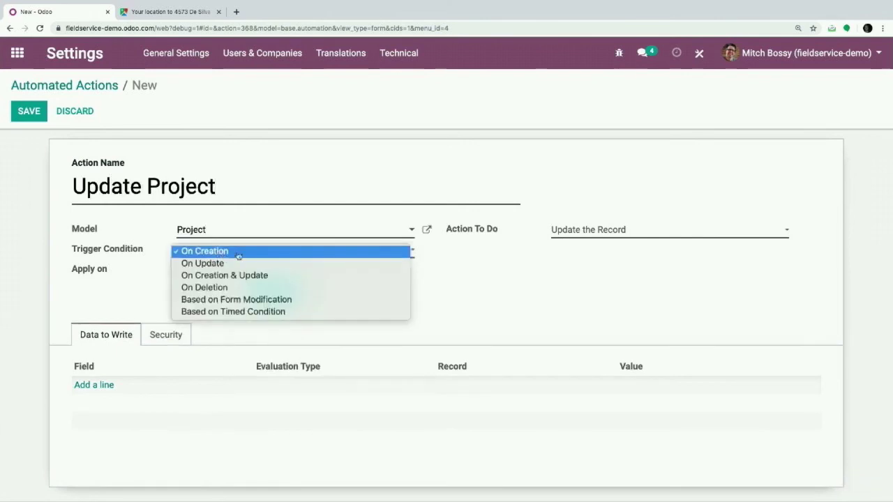
{"action": "left_click", "coordinate": [311, 276]}
{"action": "left_click", "coordinate": [587, 231]}
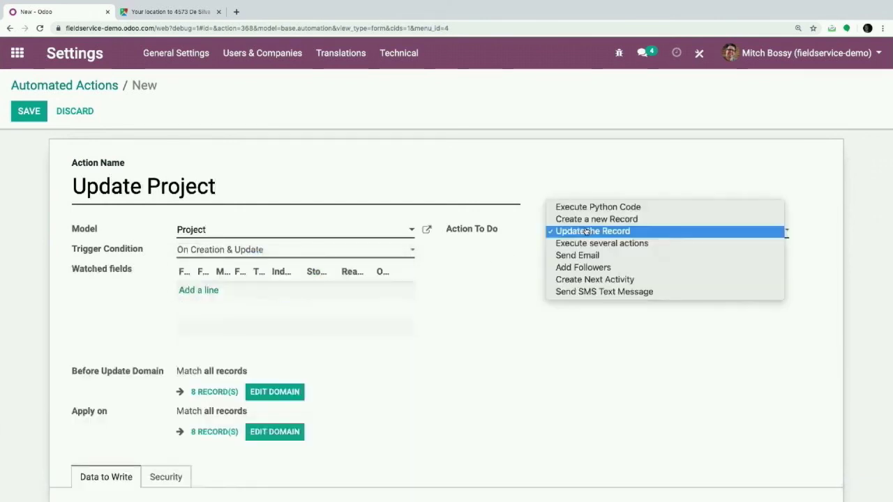
{"action": "left_click", "coordinate": [582, 235]}
{"action": "scroll", "coordinate": [582, 233], "scroll_direction": "down", "scroll_amount": 3}
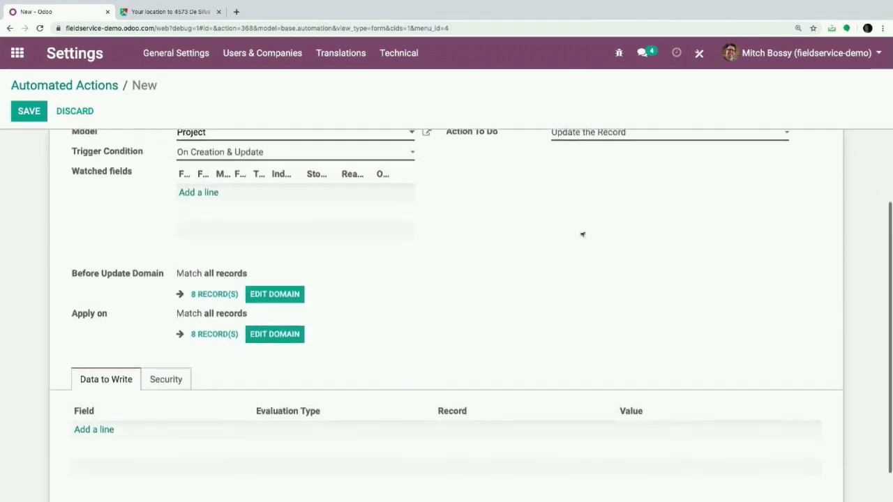
Look up sale models for the automated action and reselect Project as its model
{"action": "scroll", "coordinate": [225, 199], "scroll_direction": "up", "scroll_amount": 1}
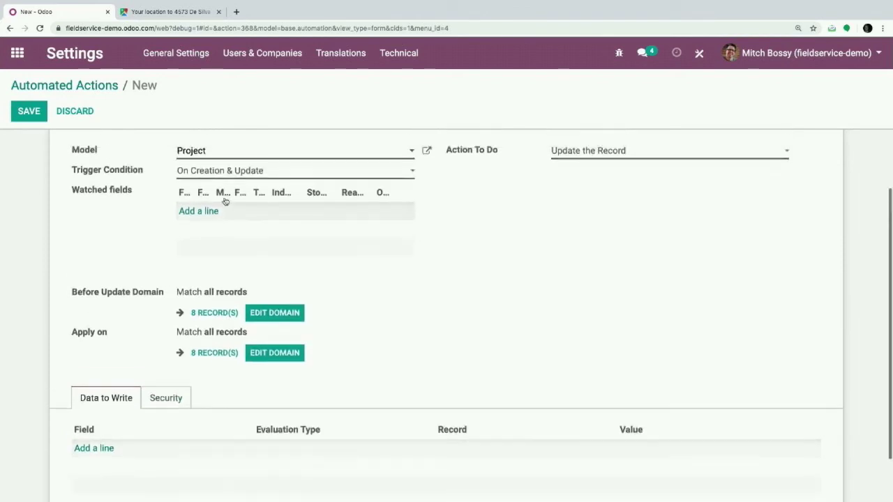
{"action": "double_click", "coordinate": [213, 153]}
{"action": "scroll", "coordinate": [213, 153], "scroll_direction": "up", "scroll_amount": 1}
{"action": "type", "text": "sale"}
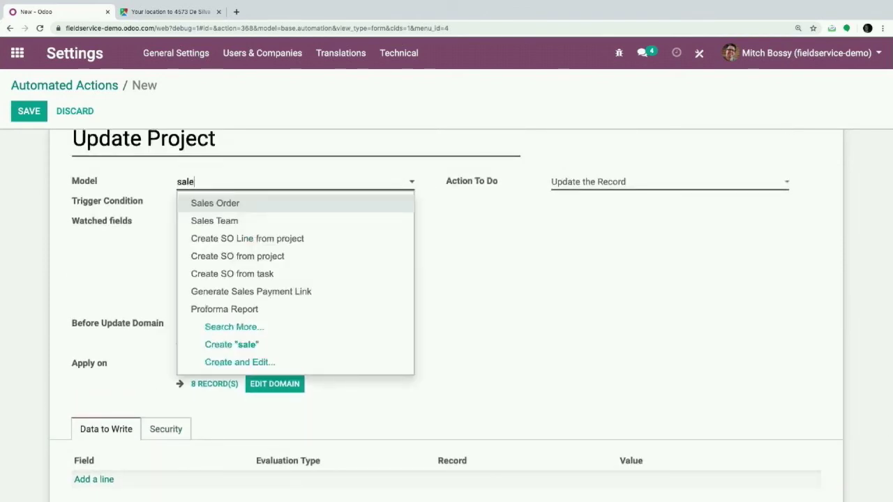
{"action": "key", "text": "BackSpace"}
{"action": "key", "text": "BackSpace"}
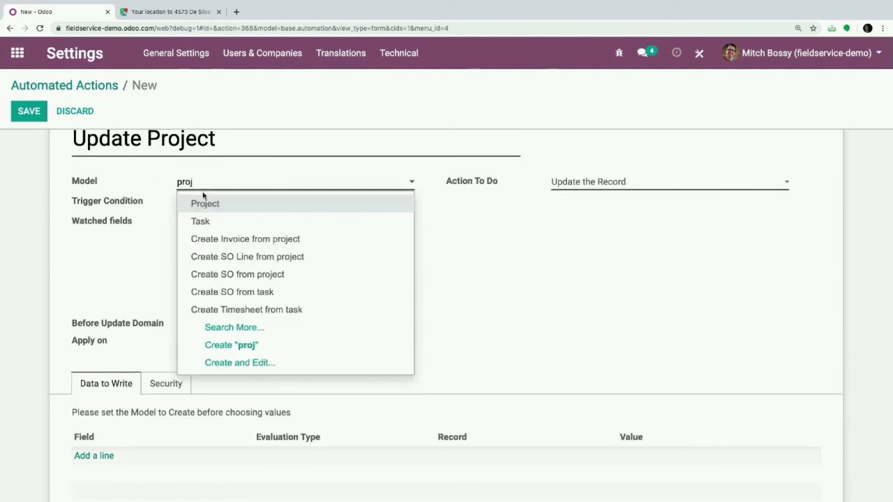
{"action": "left_click", "coordinate": [204, 203]}
Add a line to the data to write with Project (project.project) as its field
{"action": "left_click", "coordinate": [97, 479]}
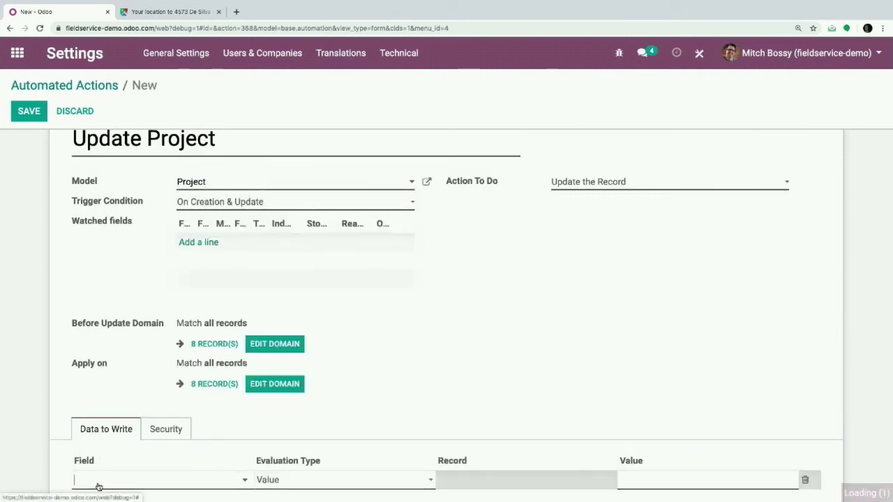
{"action": "type", "text": "proj"}
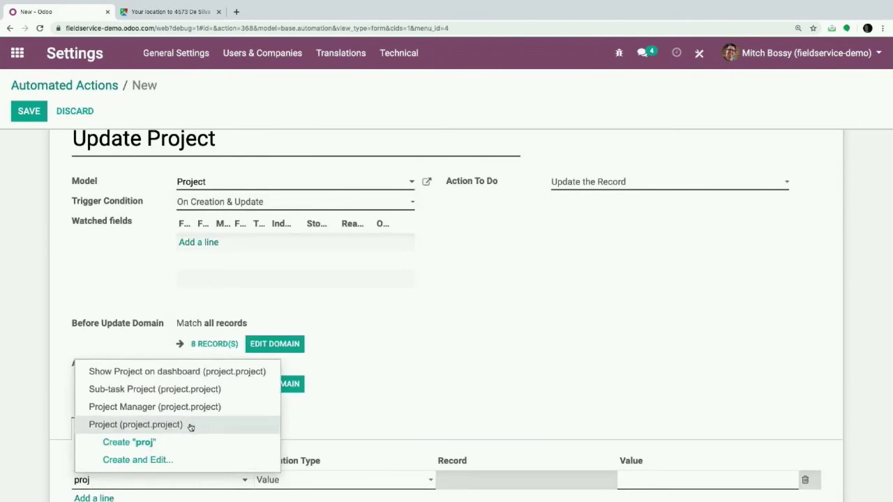
{"action": "left_click", "coordinate": [189, 427]}
{"action": "scroll", "coordinate": [209, 418], "scroll_direction": "down", "scroll_amount": 1}
{"action": "left_click", "coordinate": [244, 414]}
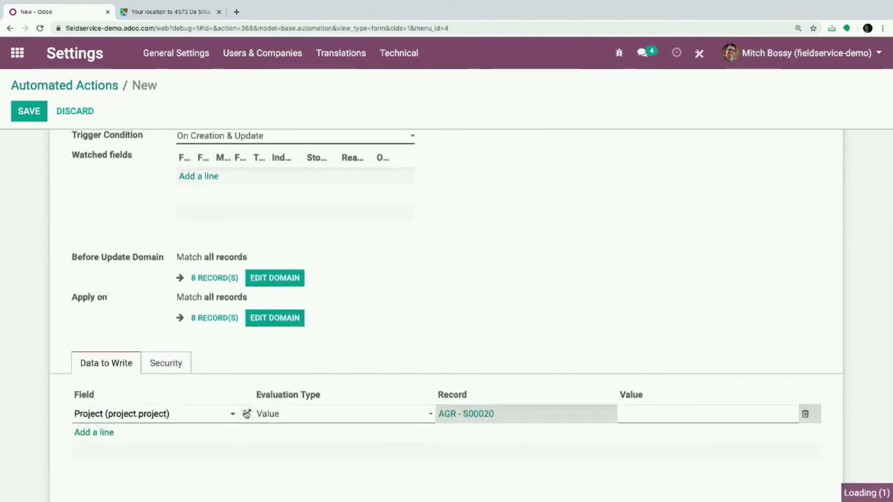
{"action": "left_click", "coordinate": [134, 462]}
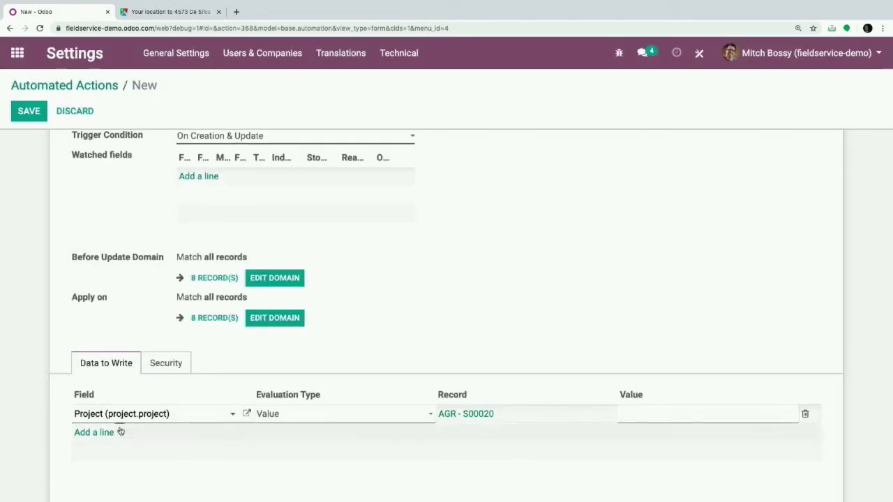
Clear the field of the data line and open the full list of available fields
{"action": "triple_click", "coordinate": [116, 414]}
{"action": "type", "text": "proj"}
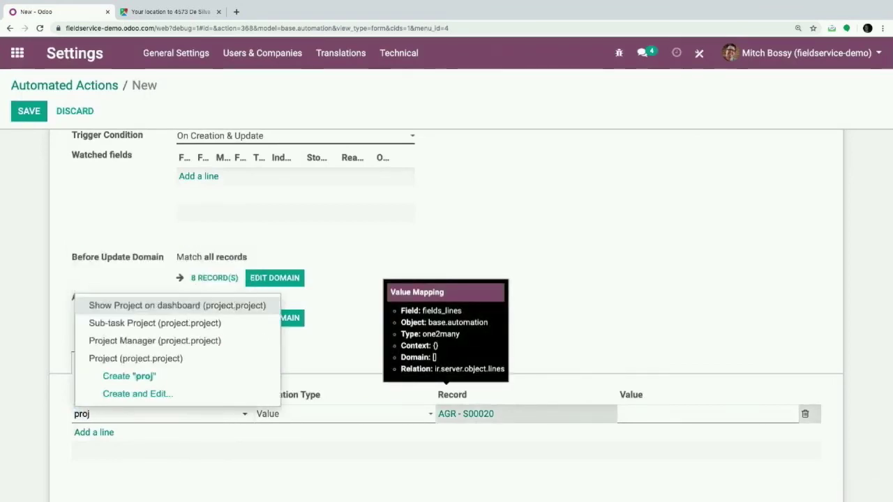
{"action": "key", "text": "BackSpace"}
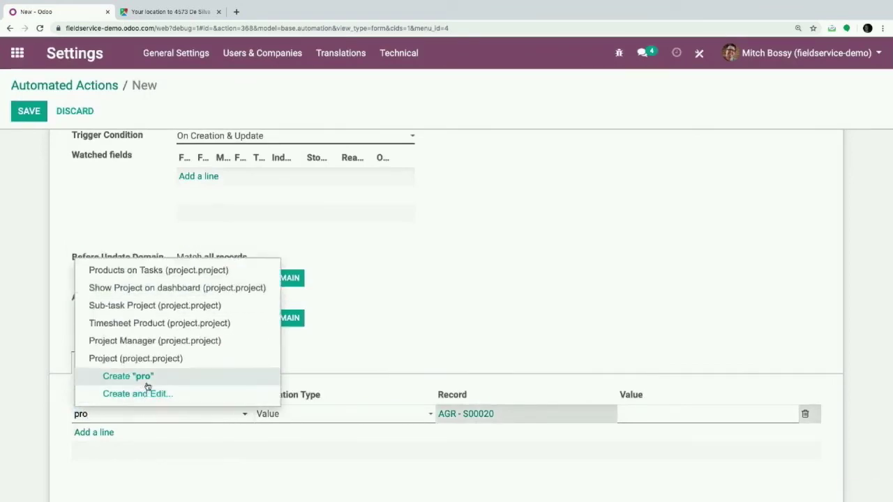
{"action": "key", "text": "BackSpace"}
{"action": "key", "text": "BackSpace"}
{"action": "key", "text": "BackSpace"}
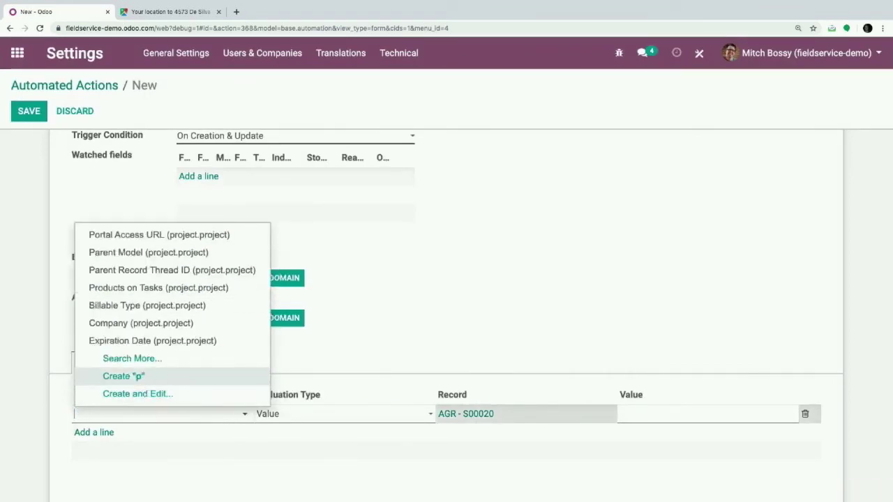
{"action": "left_click", "coordinate": [144, 378]}
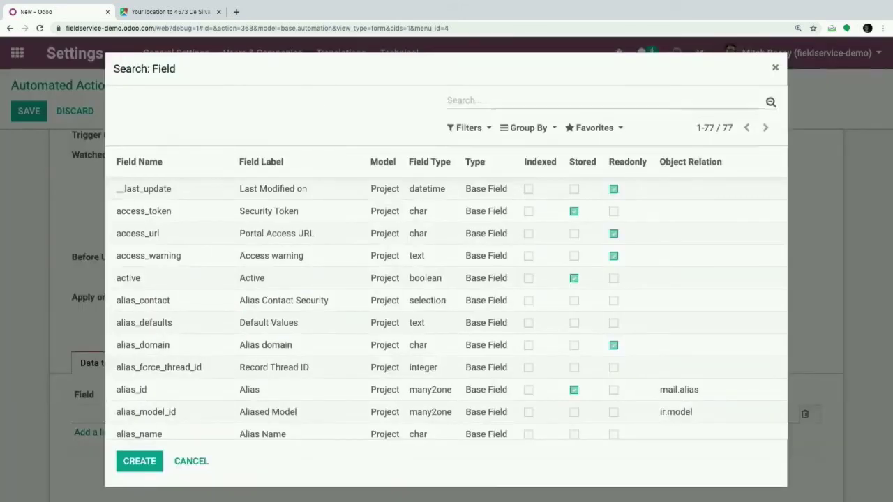
Search the available fields for project and for name, and close the list without choosing a field
{"action": "type", "text": "project"}
{"action": "key", "text": "Return"}
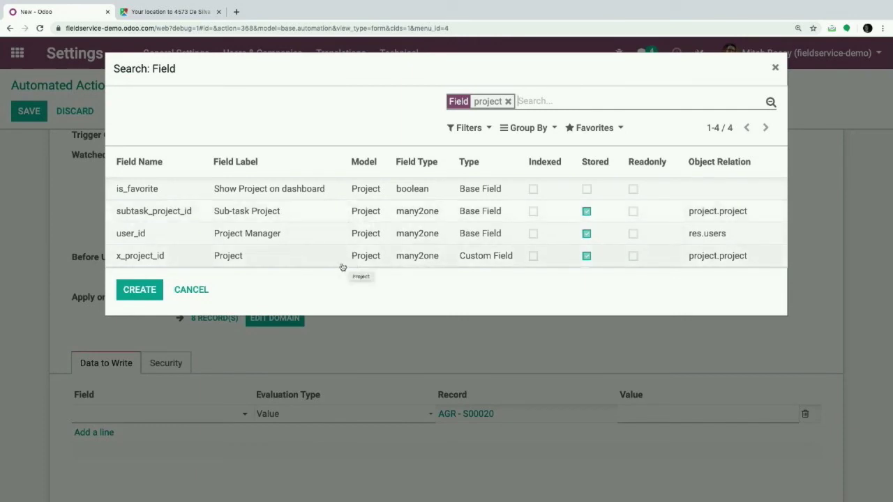
{"action": "key", "text": "BackSpace"}
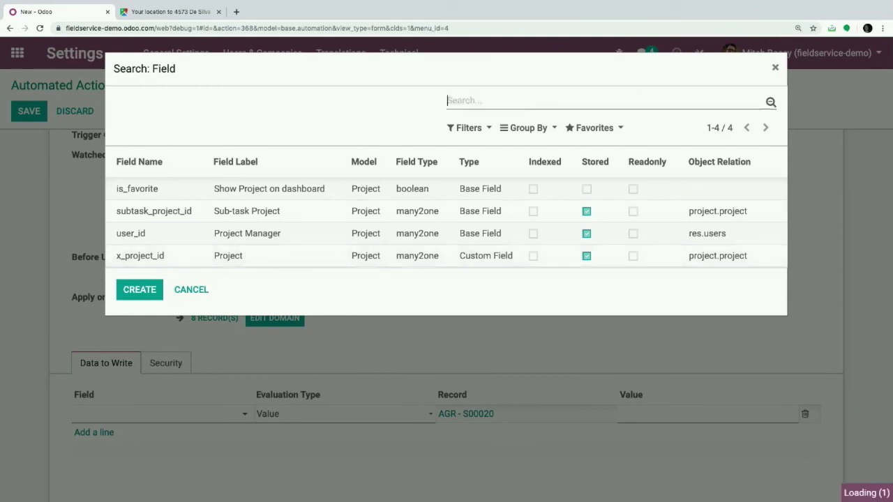
{"action": "type", "text": "name"}
{"action": "key", "text": "Return"}
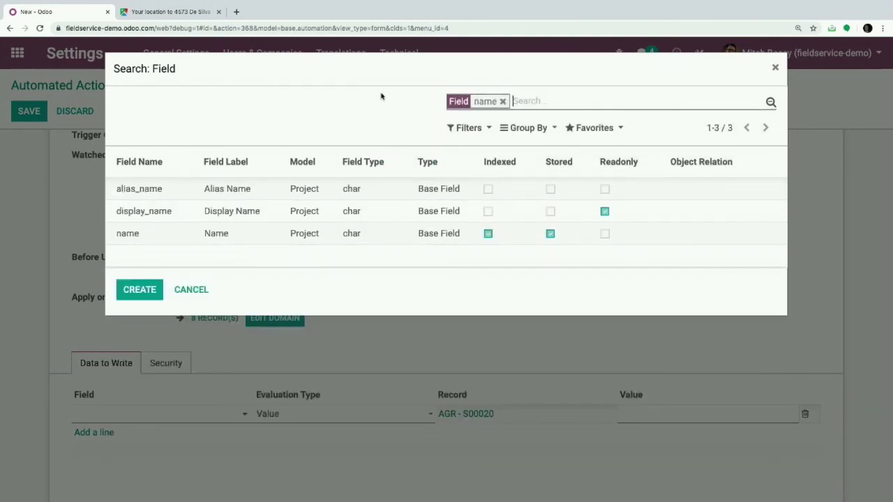
{"action": "key", "text": "BackSpace"}
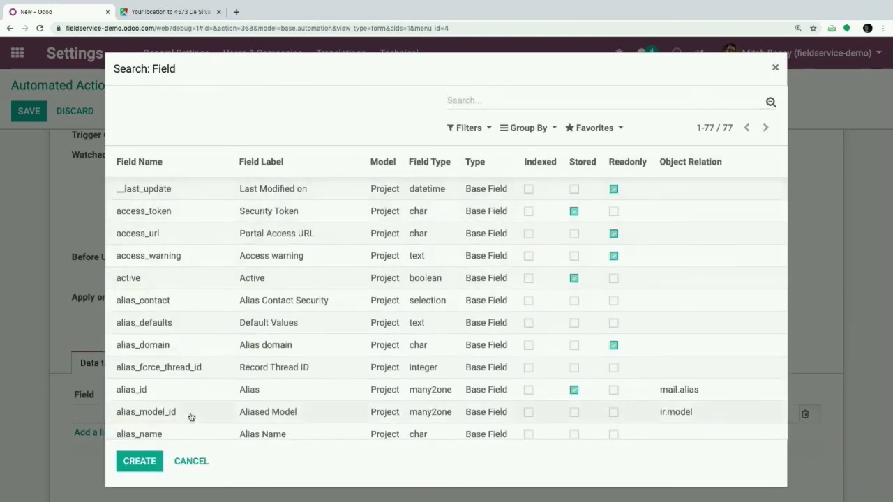
{"action": "left_click", "coordinate": [197, 462]}
Discard the unsaved automated action and search the list of database models for task
{"action": "left_click", "coordinate": [19, 55]}
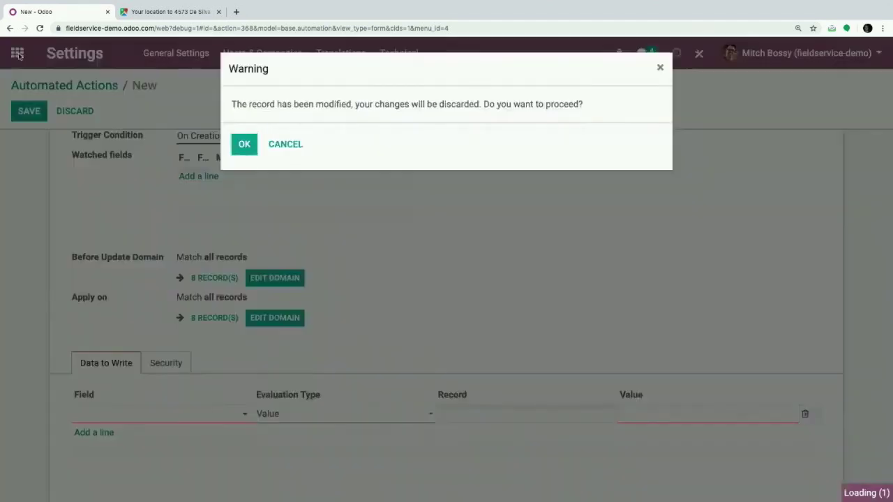
{"action": "left_click", "coordinate": [241, 145]}
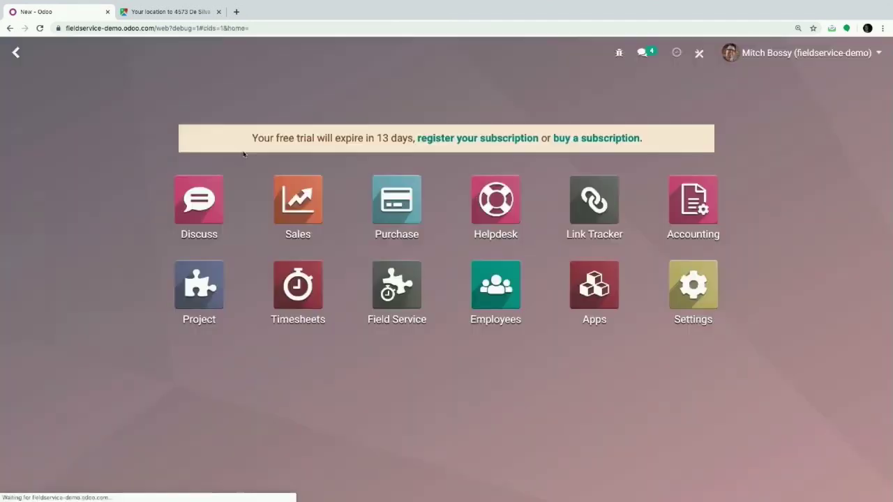
{"action": "type", "text": "models"}
{"action": "key", "text": "Return"}
{"action": "type", "text": "task"}
{"action": "key", "text": "Return"}
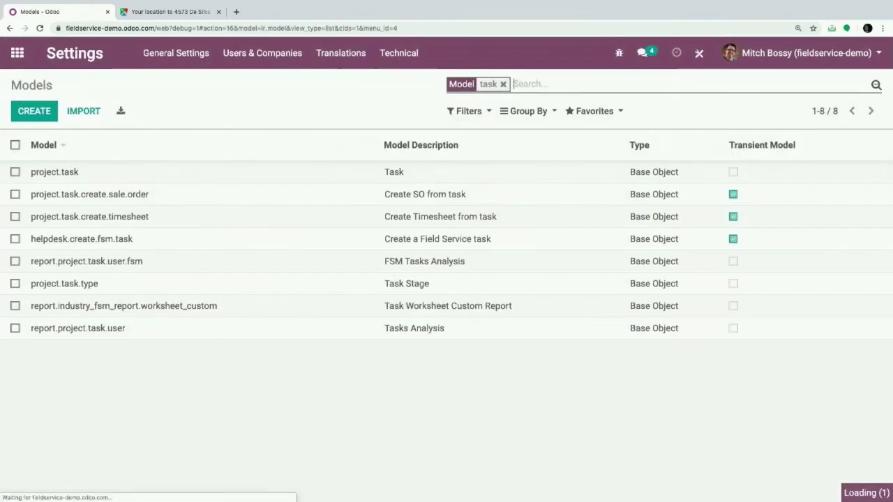
Open the project.task model for editing and add a new field named x_project_id with the label Project
{"action": "left_click", "coordinate": [195, 167]}
{"action": "left_click", "coordinate": [27, 111]}
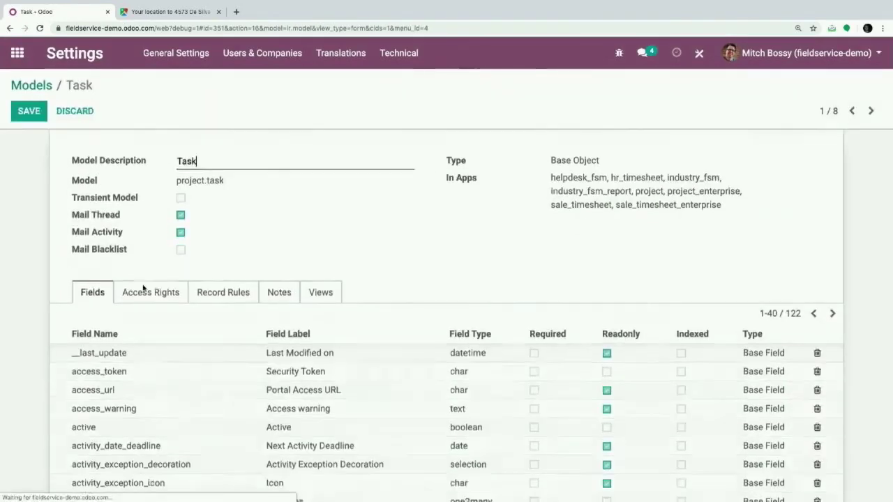
{"action": "scroll", "coordinate": [120, 465], "scroll_direction": "down", "scroll_amount": 8}
{"action": "left_click", "coordinate": [93, 425]}
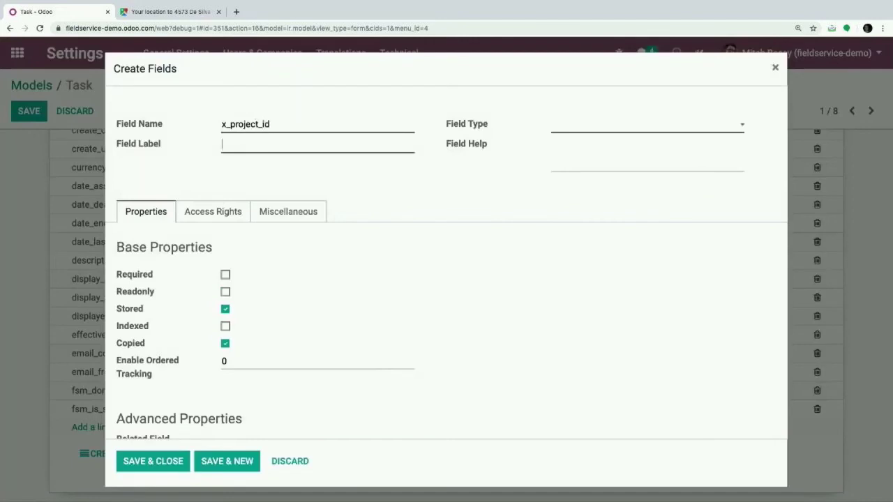
Set the new field's type to many2one with project.project as its object relation, and save the field and the model
{"action": "left_click", "coordinate": [589, 125]}
{"action": "key", "text": "m"}
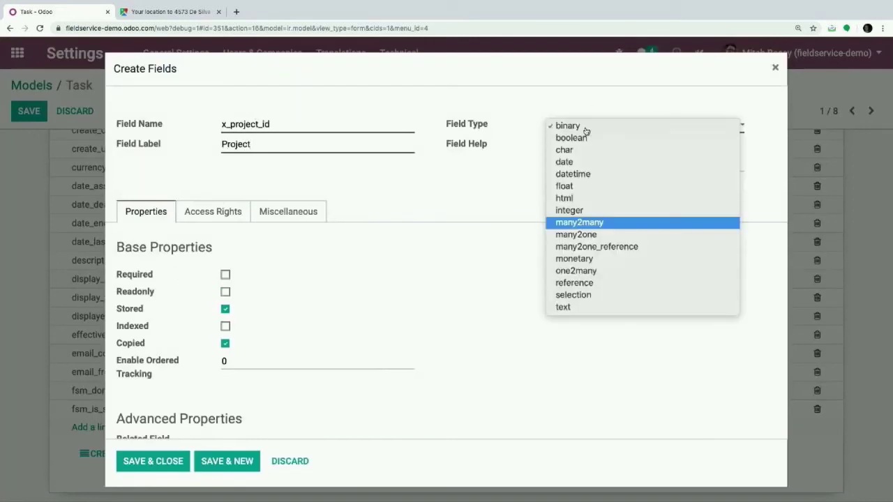
{"action": "key", "text": "Down"}
{"action": "key", "text": "Return"}
{"action": "left_click", "coordinate": [570, 273]}
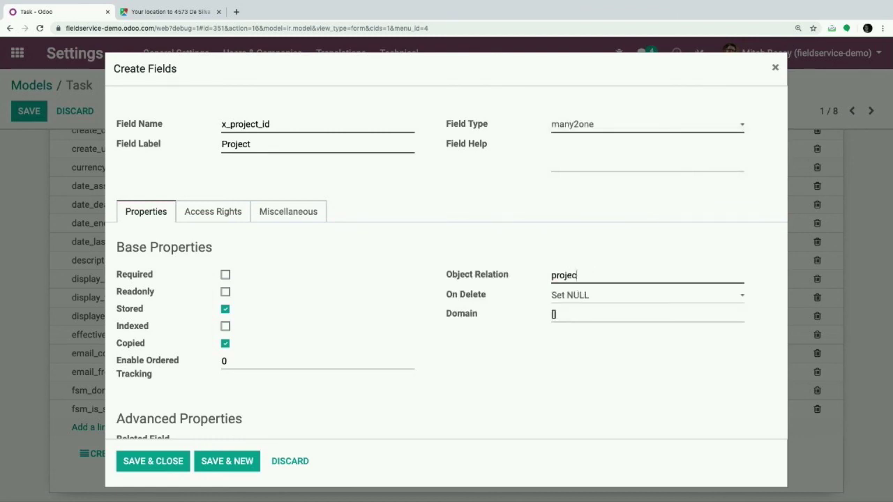
{"action": "left_click", "coordinate": [152, 461]}
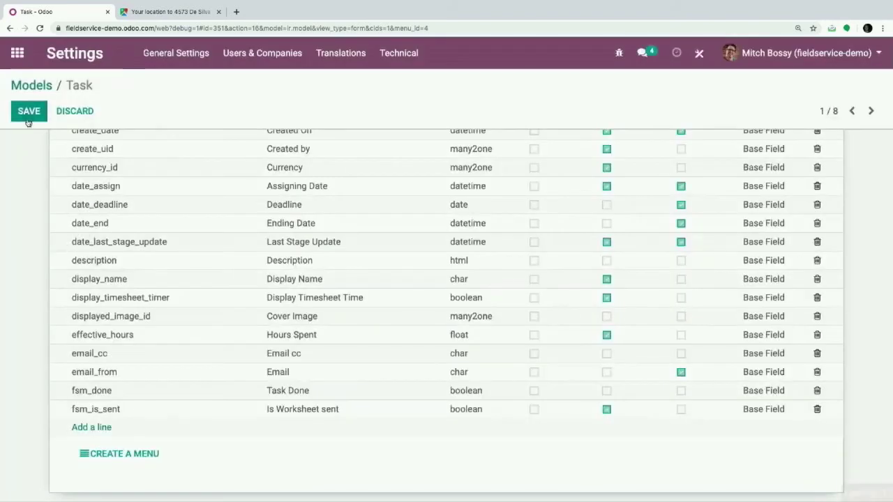
{"action": "left_click", "coordinate": [15, 50]}
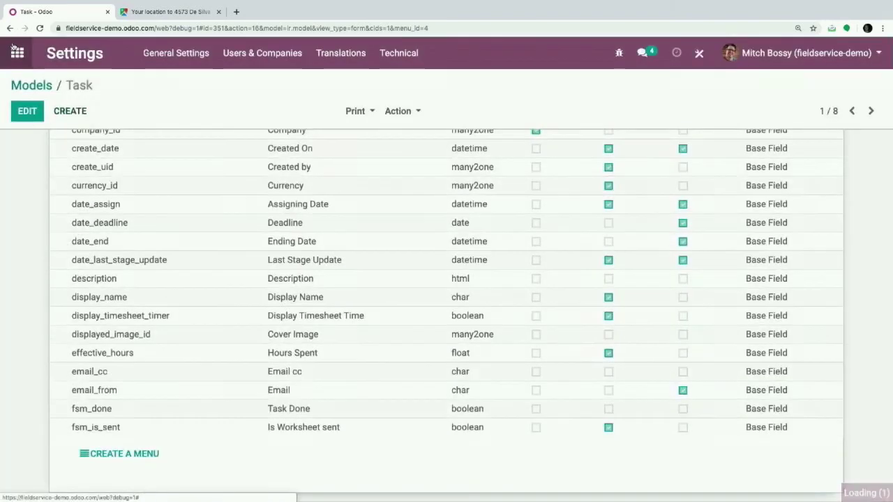
{"action": "type", "text": "automarted"}
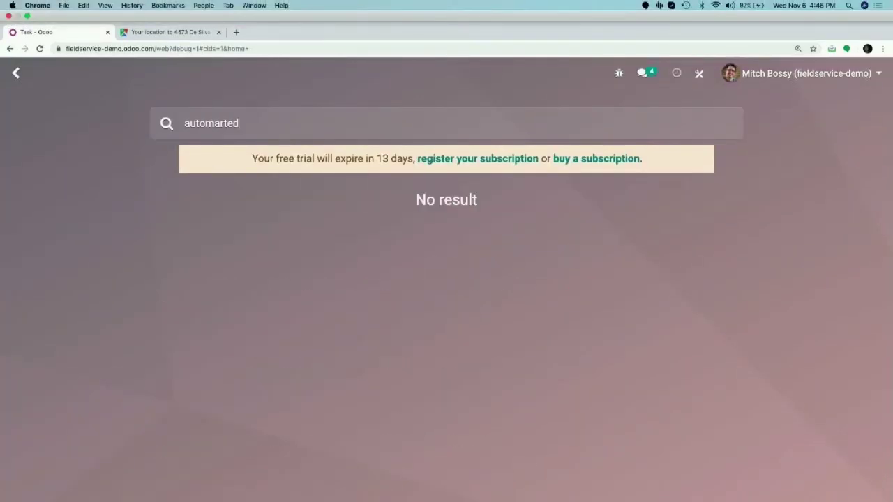
{"action": "key", "text": "BackSpace"}
{"action": "key", "text": "BackSpace"}
{"action": "key", "text": "Return"}
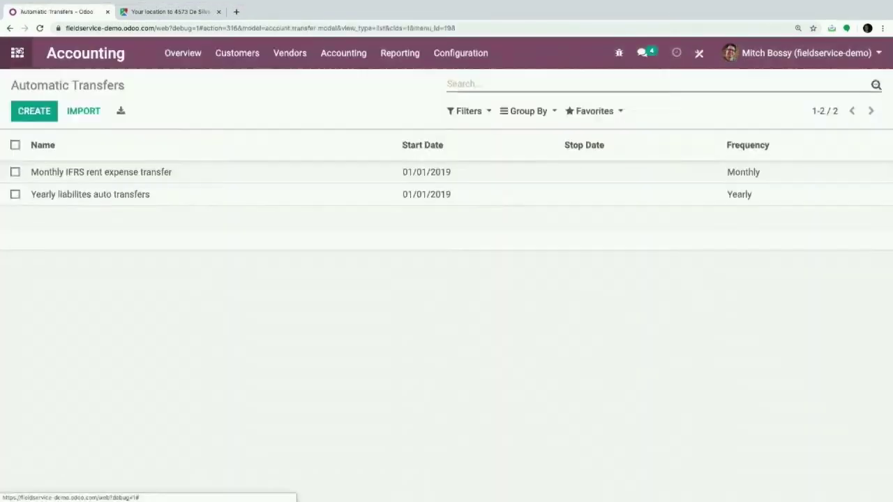
Go to Automated Actions and create a new action named Update Product
{"action": "left_click", "coordinate": [17, 53]}
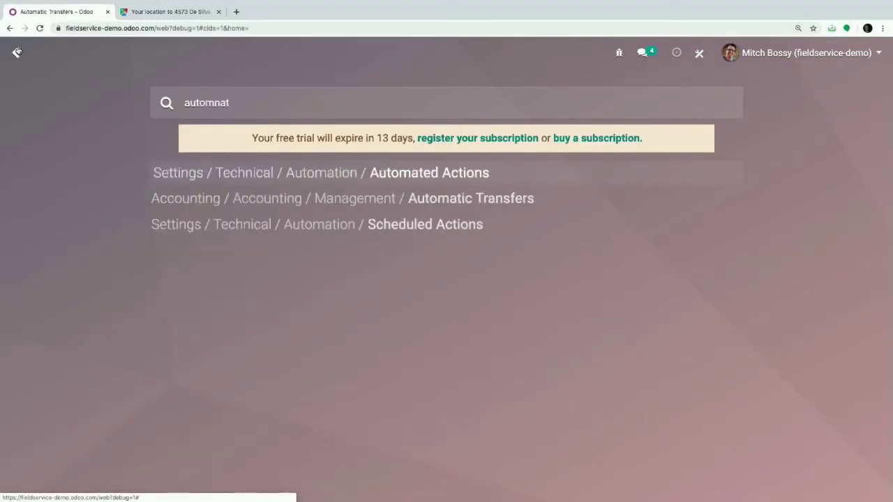
{"action": "key", "text": "Return"}
{"action": "left_click", "coordinate": [29, 111]}
{"action": "type", "text": "Up"}
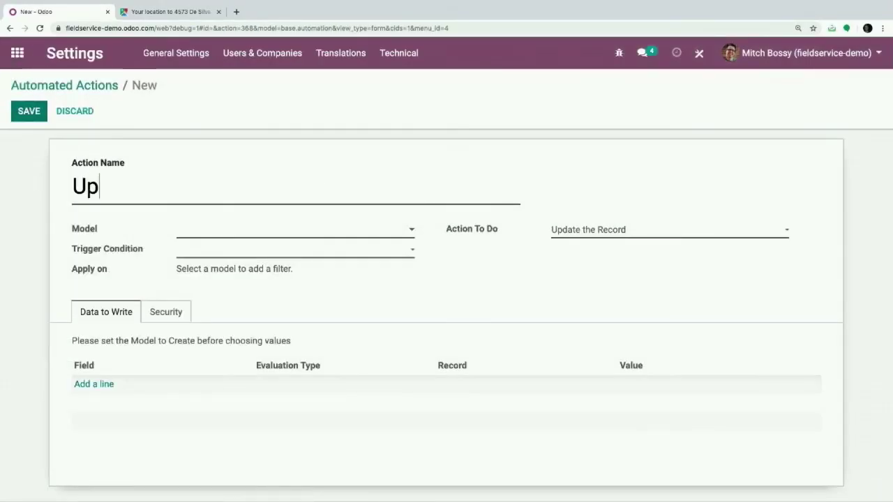
Set the action's model to Task and its trigger condition to On Creation & Update, keeping Update the Record as the action
{"action": "type", "text": "Poj"}
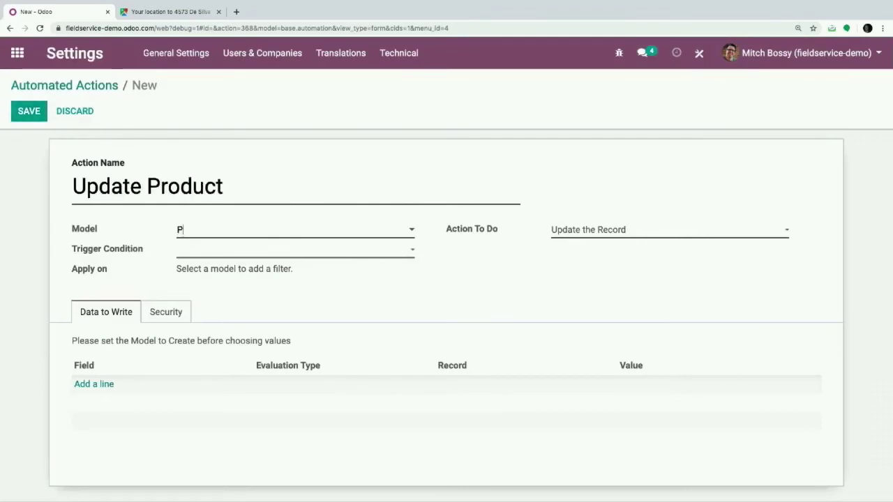
{"action": "key", "text": "BackSpace"}
{"action": "key", "text": "BackSpace"}
{"action": "type", "text": "r"}
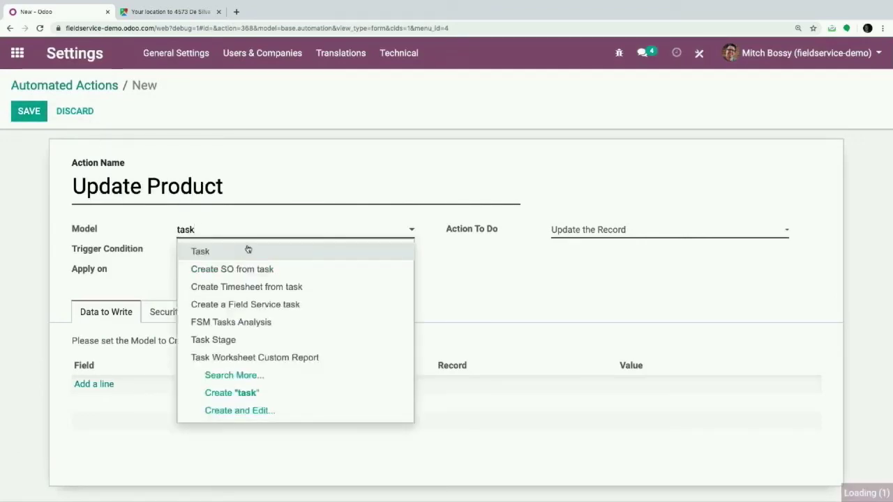
{"action": "left_click", "coordinate": [250, 251]}
{"action": "left_click", "coordinate": [251, 250]}
{"action": "left_click", "coordinate": [253, 275]}
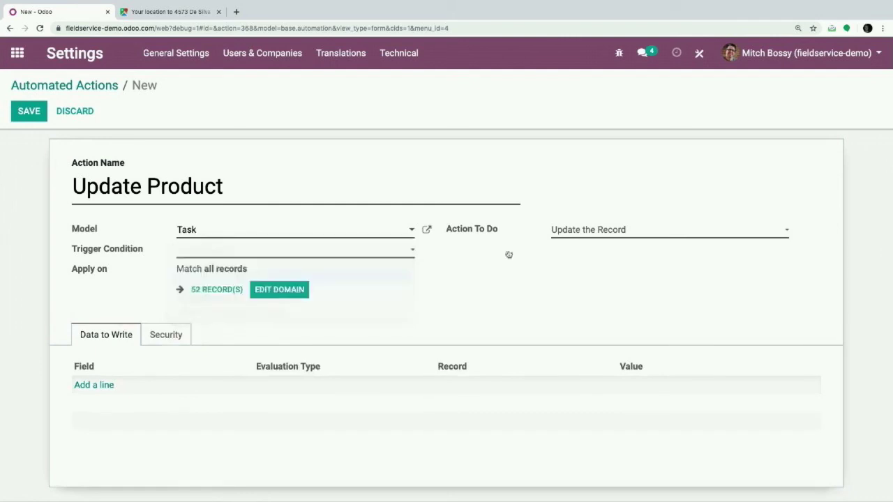
{"action": "left_click", "coordinate": [600, 229]}
Add a line to the data to write with the custom Project field x_project_id, and check that field's definition
{"action": "scroll", "coordinate": [263, 399], "scroll_direction": "down", "scroll_amount": 3}
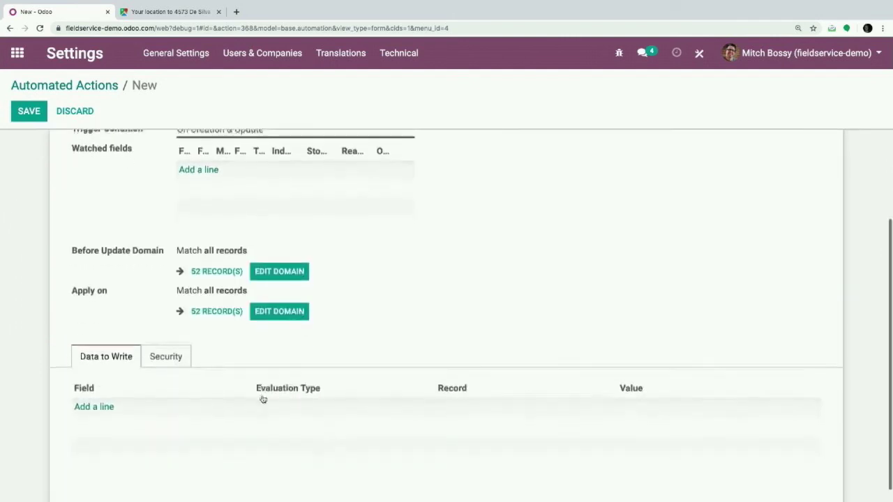
{"action": "left_click", "coordinate": [106, 406]}
{"action": "type", "text": "projec"}
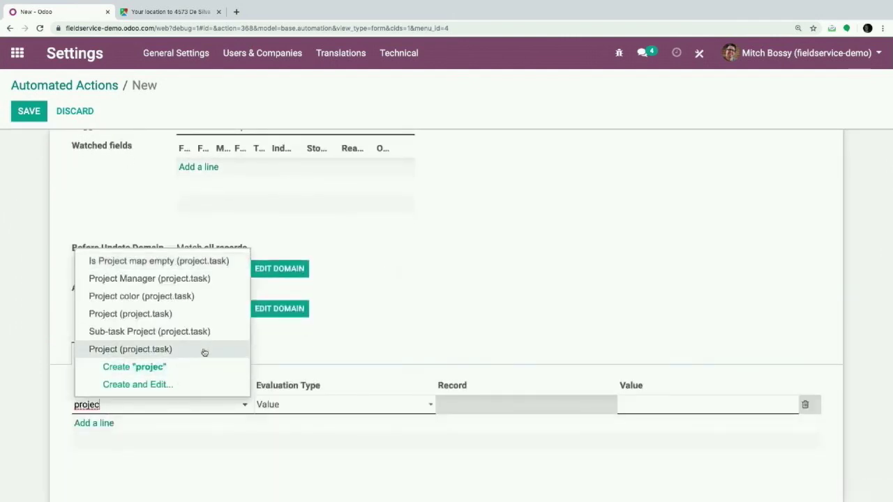
{"action": "left_click", "coordinate": [204, 349]}
{"action": "left_click", "coordinate": [247, 405]}
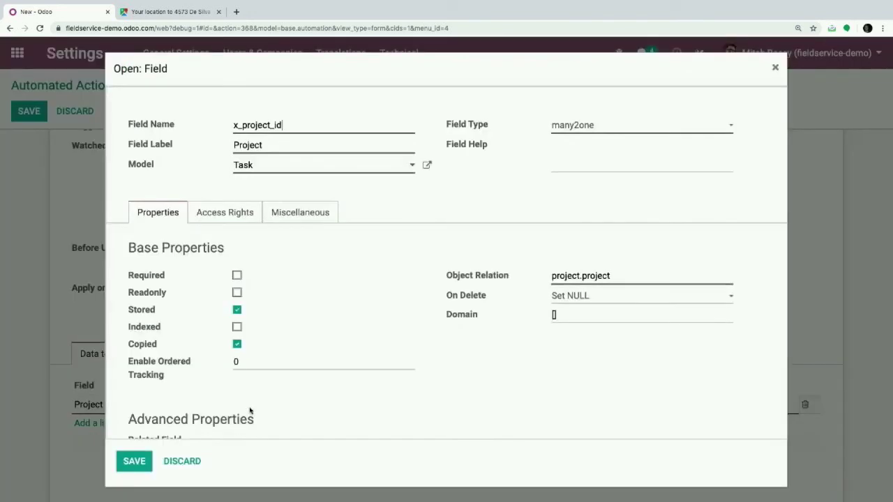
{"action": "left_click", "coordinate": [135, 461]}
{"action": "scroll", "coordinate": [124, 491], "scroll_direction": "down", "scroll_amount": 3}
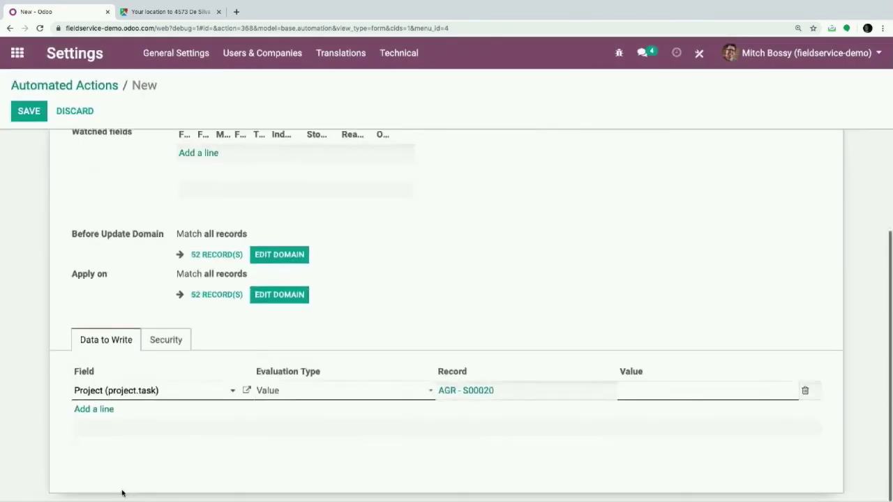
Search the full list of task fields for project and choose the Project (project.task) field for the data line
{"action": "left_click", "coordinate": [113, 395]}
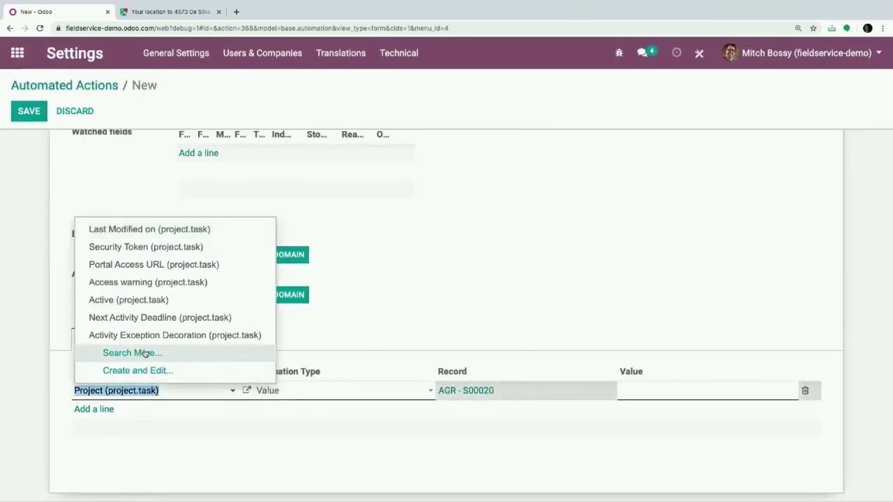
{"action": "left_click", "coordinate": [129, 353]}
{"action": "type", "text": "project"}
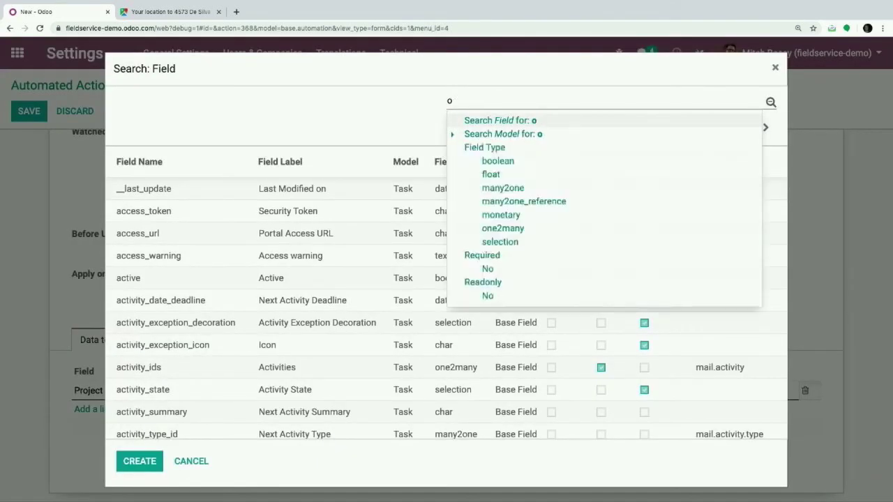
{"action": "key", "text": "Return"}
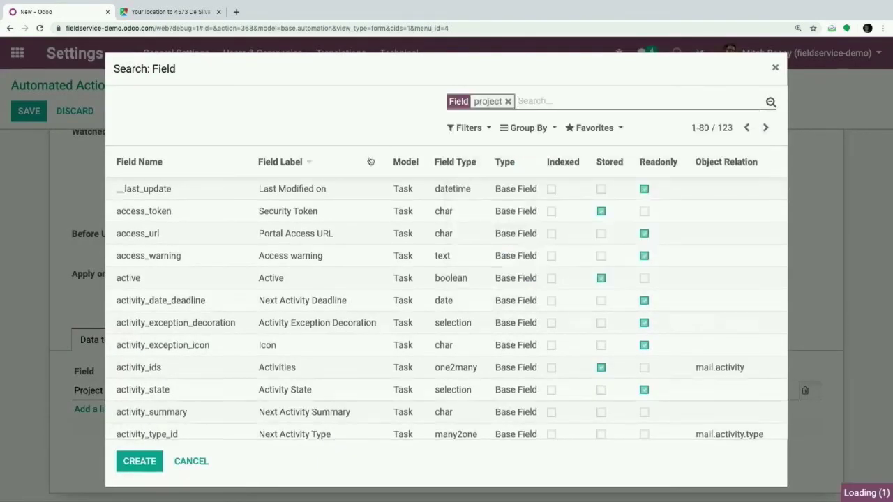
{"action": "left_click", "coordinate": [189, 257]}
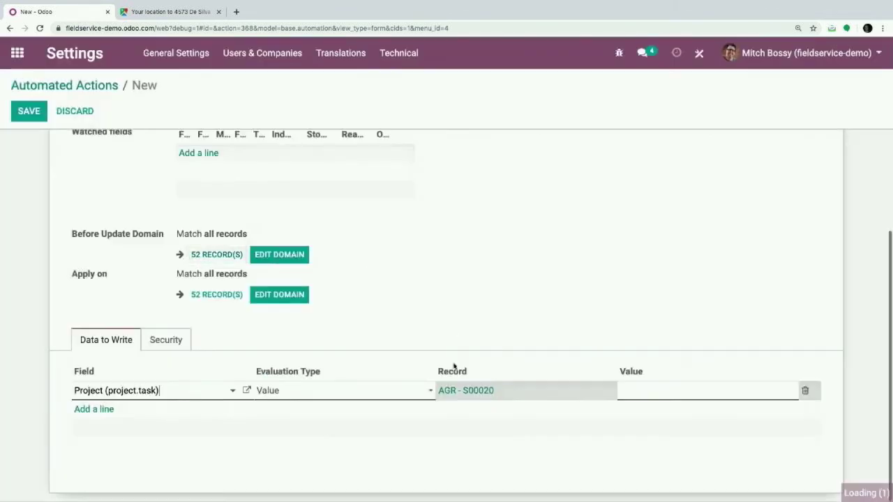
Set the line's evaluation type to Python expression with the value record.x_project_id and save the automated action
{"action": "left_click", "coordinate": [335, 392]}
{"action": "left_click", "coordinate": [339, 417]}
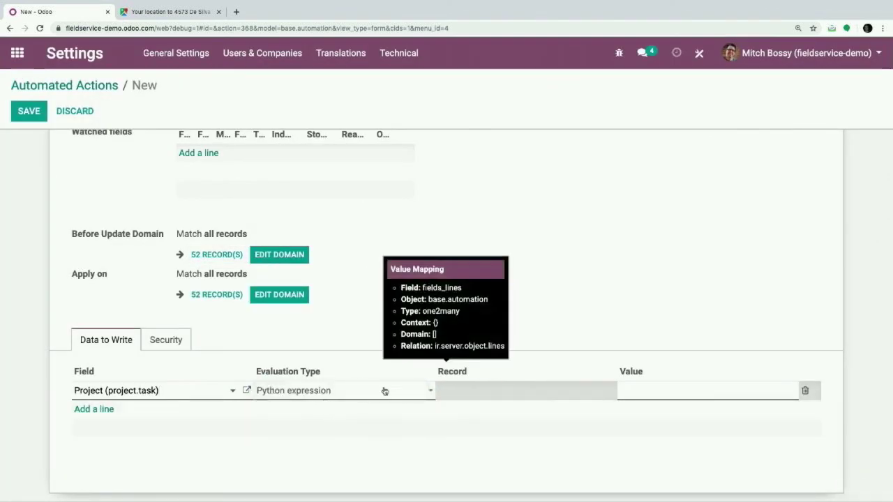
{"action": "left_click", "coordinate": [639, 391]}
{"action": "type", "text": "record.x_project_id"}
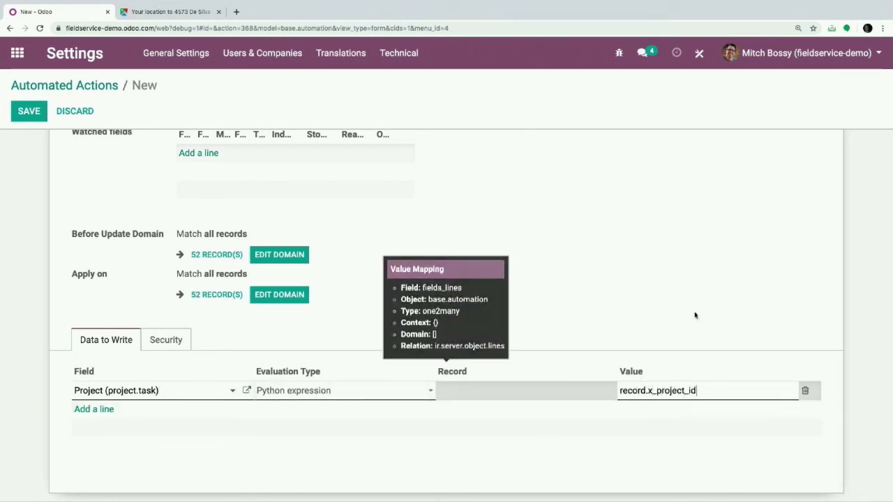
{"action": "left_click", "coordinate": [702, 412]}
{"action": "left_click", "coordinate": [30, 111]}
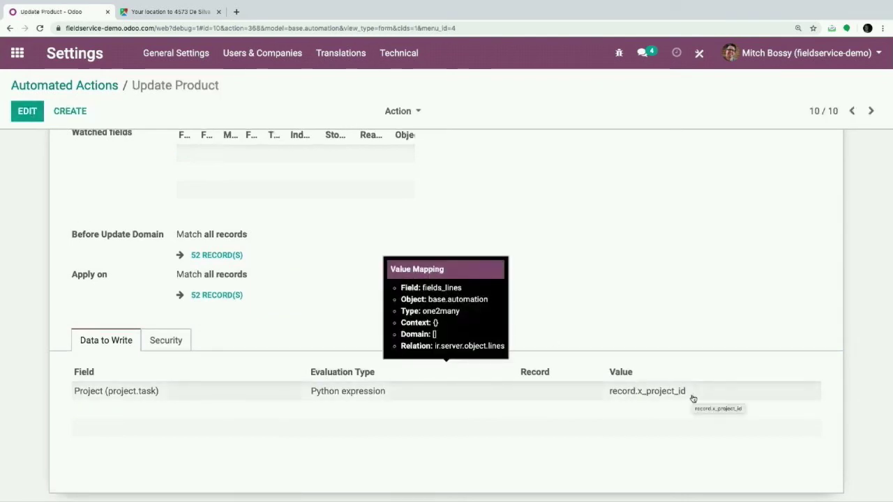
Go to the list of database models, search for project.task and open the Task model for editing
{"action": "left_click", "coordinate": [18, 53]}
{"action": "type", "text": "model"}
{"action": "key", "text": "Return"}
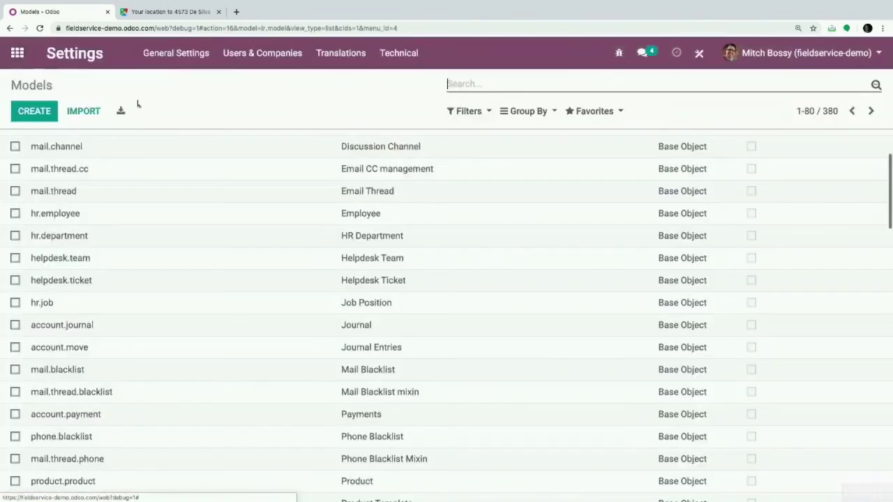
{"action": "type", "text": "project.task"}
{"action": "key", "text": "Return"}
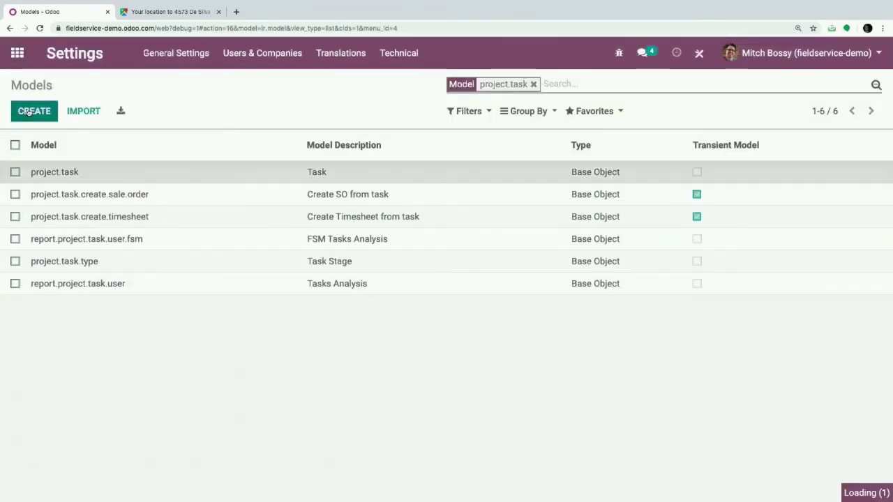
{"action": "left_click", "coordinate": [78, 175]}
{"action": "left_click", "coordinate": [28, 113]}
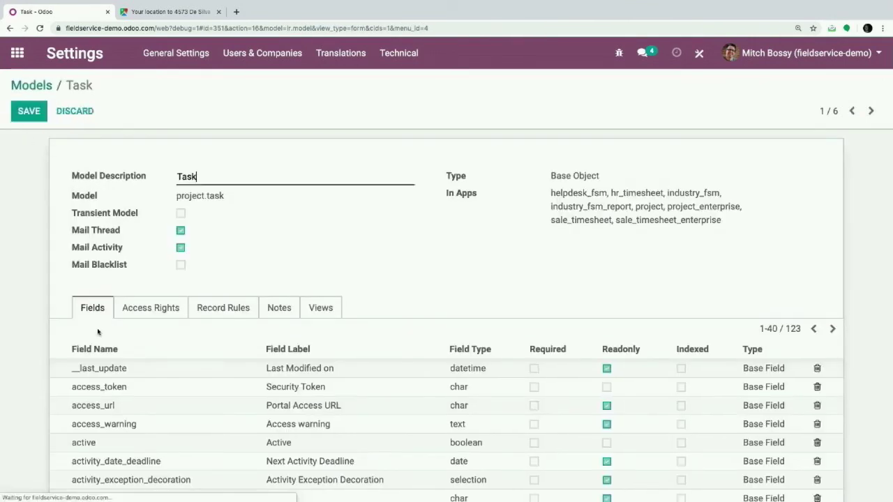
Show all fields of the Task model on one page and open the custom field x_project_id
{"action": "scroll", "coordinate": [113, 409], "scroll_direction": "down", "scroll_amount": 10}
{"action": "scroll", "coordinate": [770, 203], "scroll_direction": "up", "scroll_amount": 8}
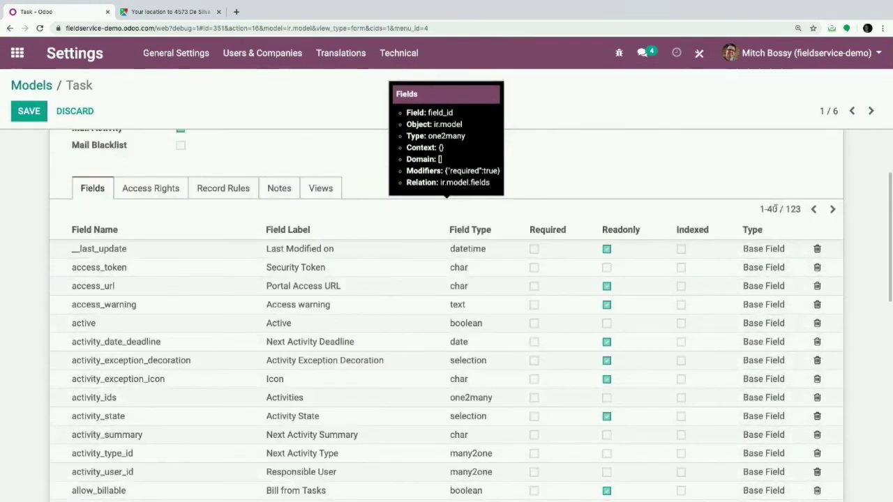
{"action": "key", "text": "Return"}
{"action": "scroll", "coordinate": [745, 367], "scroll_direction": "down", "scroll_amount": 20}
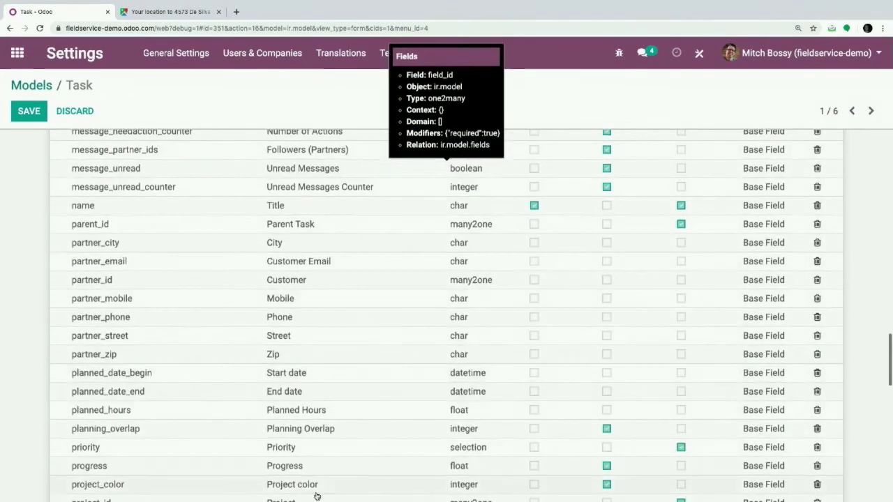
{"action": "left_click", "coordinate": [146, 410]}
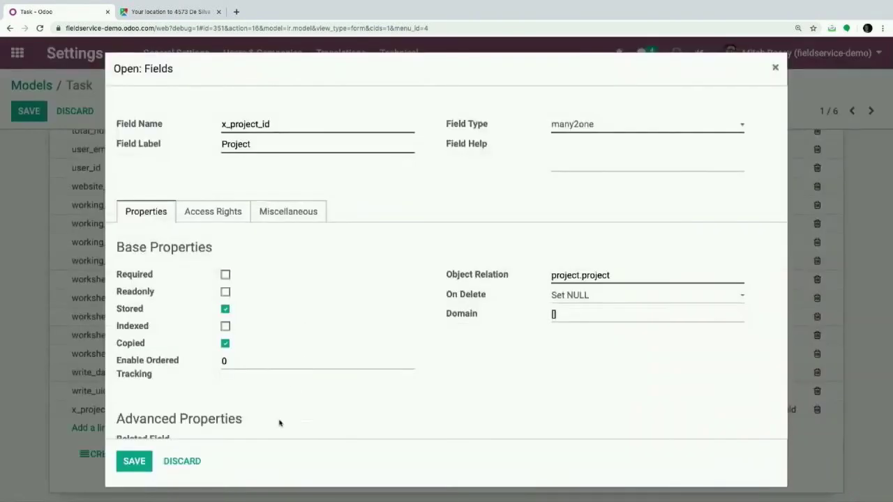
{"action": "scroll", "coordinate": [278, 422], "scroll_direction": "down", "scroll_amount": 2}
{"action": "type", "text": "sale_line_id."}
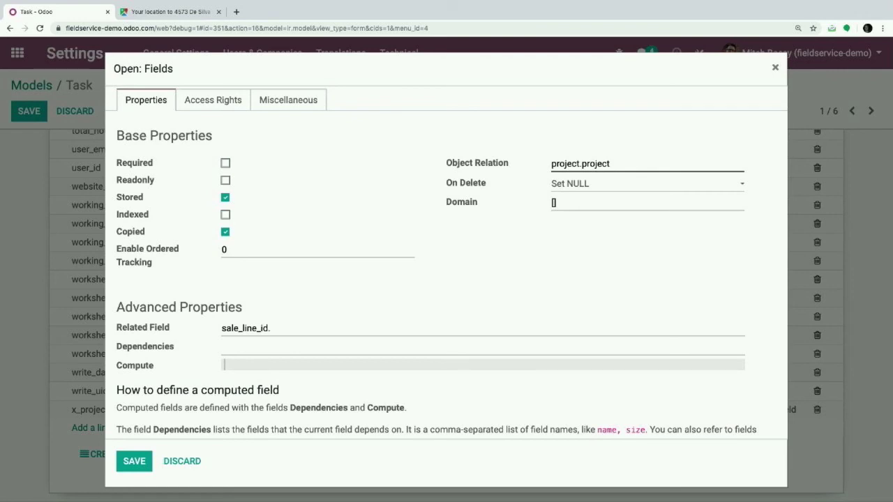
{"action": "left_click", "coordinate": [176, 458]}
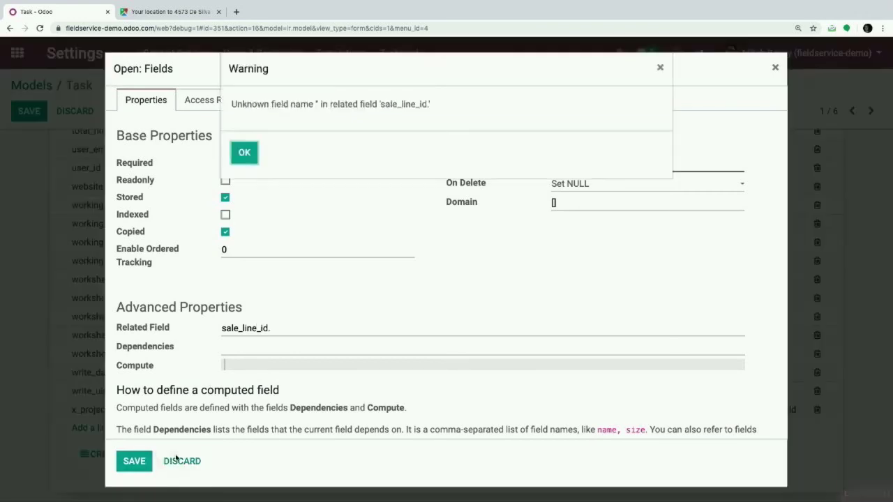
{"action": "left_click", "coordinate": [246, 152]}
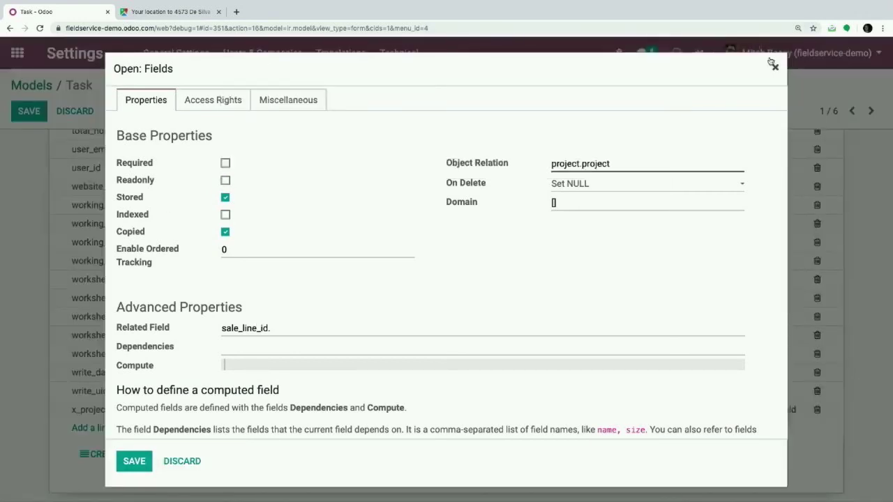
{"action": "left_click", "coordinate": [775, 68]}
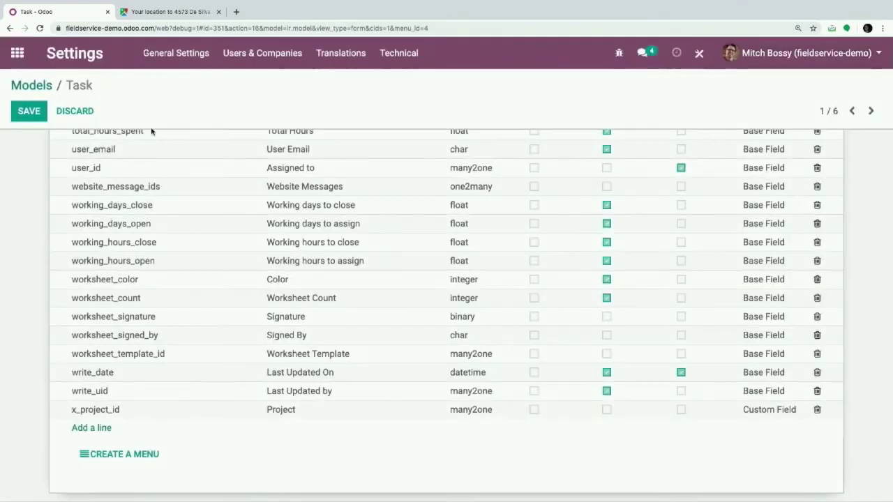
{"action": "left_click", "coordinate": [12, 65]}
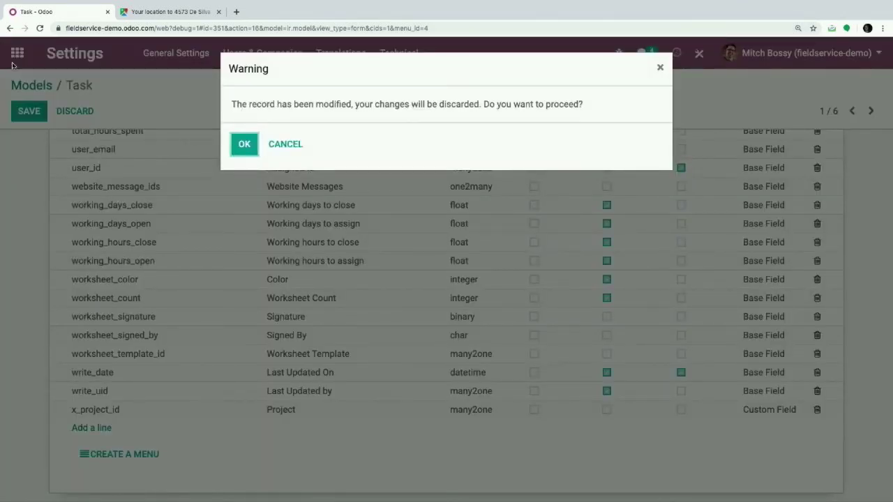
{"action": "left_click", "coordinate": [241, 144]}
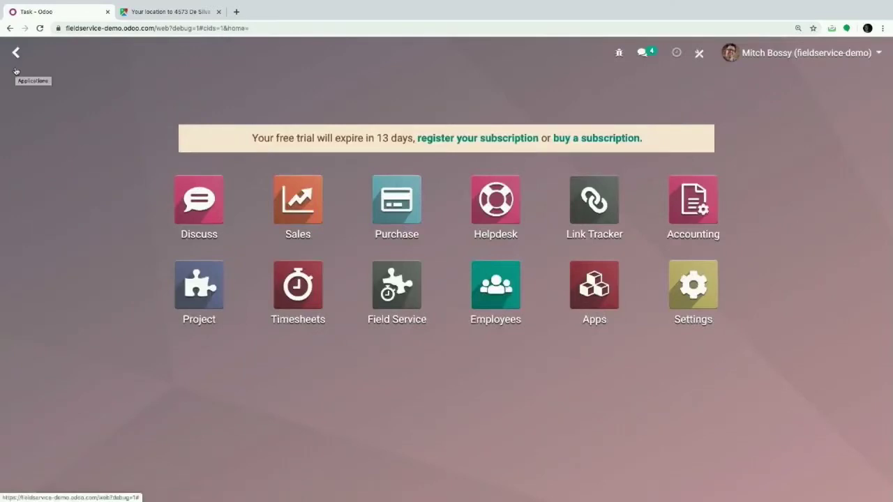
Go to the list of database models, search for sale.order and open the Sales Order Line model
{"action": "type", "text": "models"}
{"action": "key", "text": "Return"}
{"action": "type", "text": "salel"}
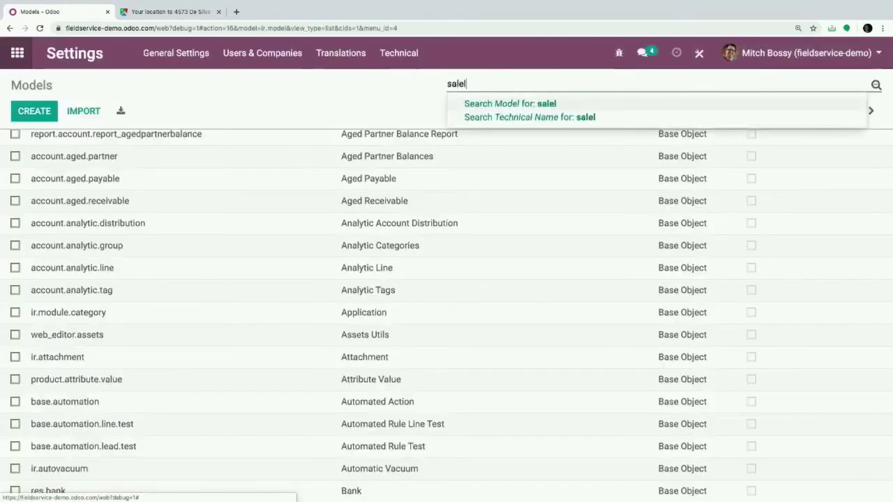
{"action": "key", "text": "BackSpace"}
{"action": "type", "text": ",lin"}
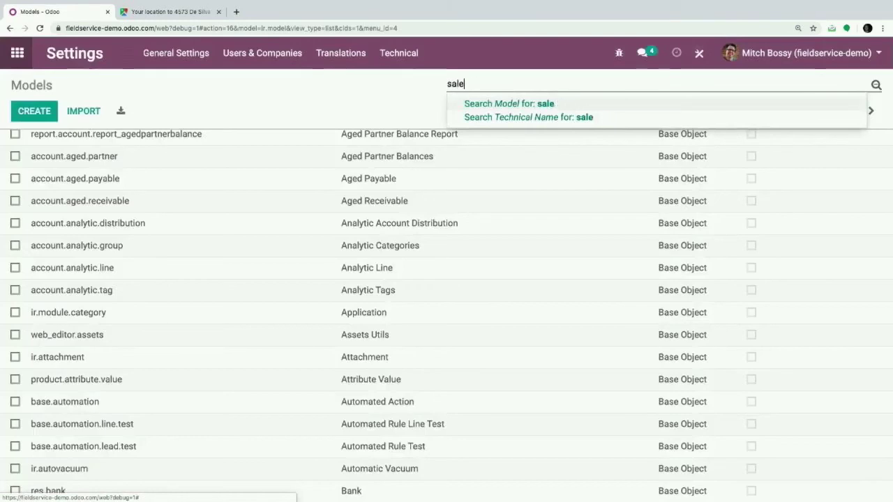
{"action": "type", "text": "rder"}
{"action": "key", "text": "Return"}
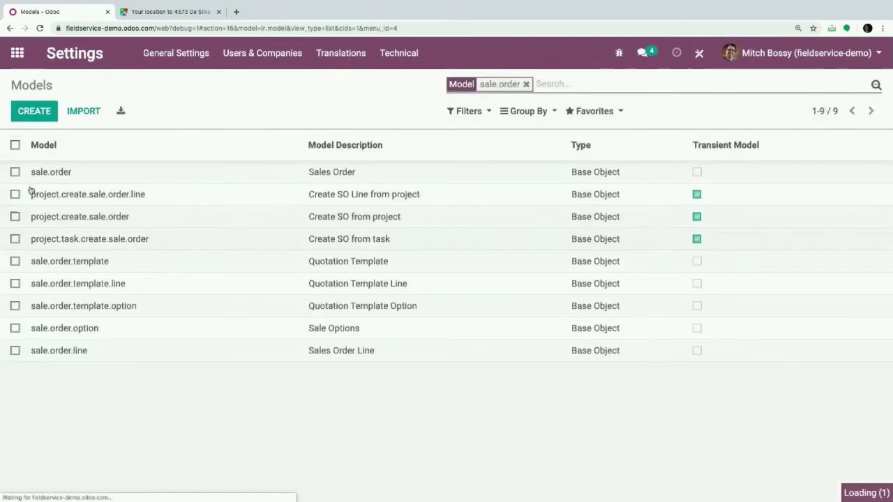
{"action": "left_click", "coordinate": [180, 356]}
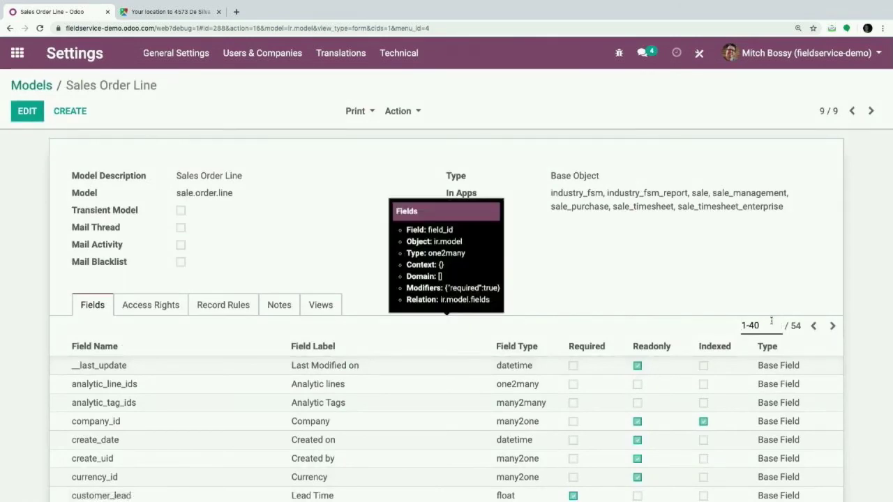
Show all fields of the Sales Order Line model and open its custom Project field to get the technical name
{"action": "type", "text": "4"}
{"action": "key", "text": "Return"}
{"action": "scroll", "coordinate": [192, 436], "scroll_direction": "down", "scroll_amount": 15}
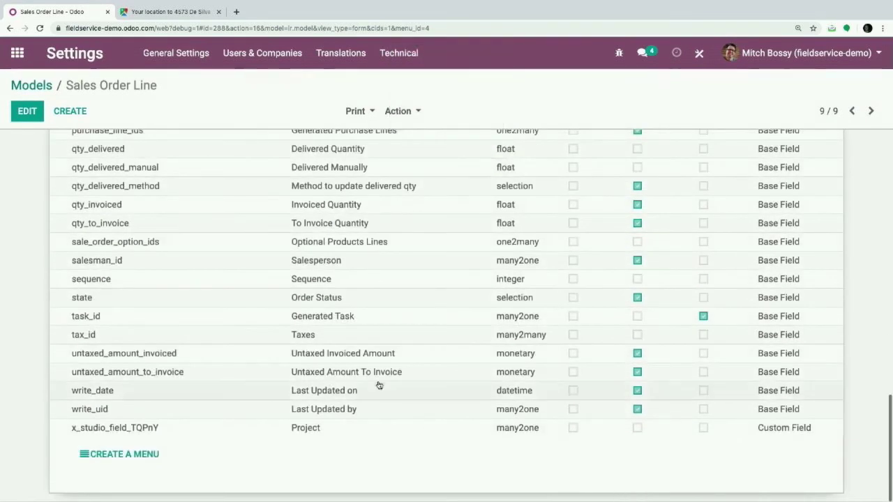
{"action": "left_click_drag", "start_coordinate": [192, 436], "coordinate": [52, 440]}
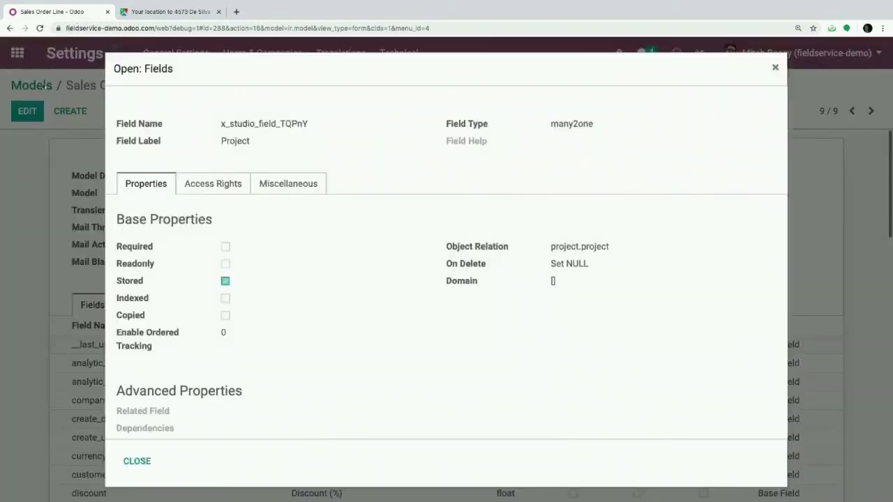
{"action": "left_click", "coordinate": [126, 462]}
Return to the models list, replace the search with project.task and open the Task model
{"action": "left_click", "coordinate": [31, 85]}
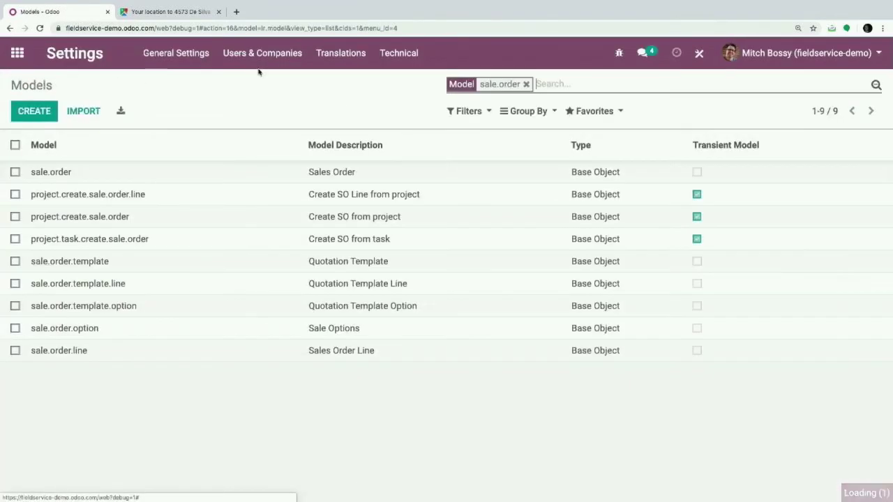
{"action": "key", "text": "BackSpace"}
{"action": "type", "text": "sale.li"}
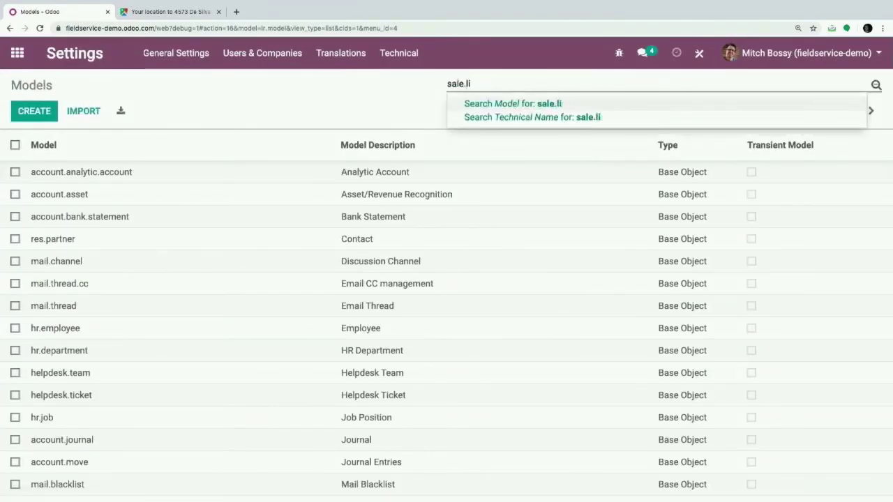
{"action": "key", "text": "BackSpace"}
{"action": "key", "text": "BackSpace"}
{"action": "key", "text": "BackSpace"}
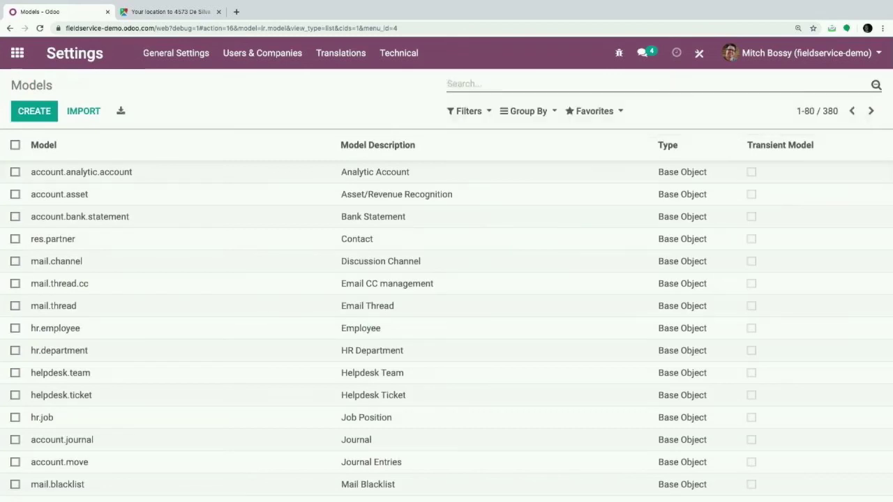
{"action": "type", "text": "project.task"}
{"action": "key", "text": "Return"}
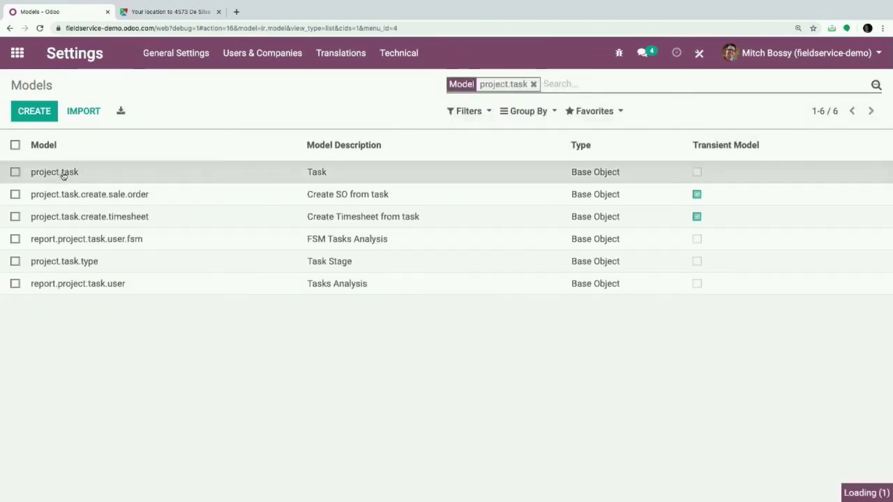
{"action": "left_click", "coordinate": [65, 175]}
Show all fields of the Task model on one page and look through them for the sales order item and custom project fields
{"action": "key", "text": "ctrl+f"}
{"action": "type", "text": "sal"}
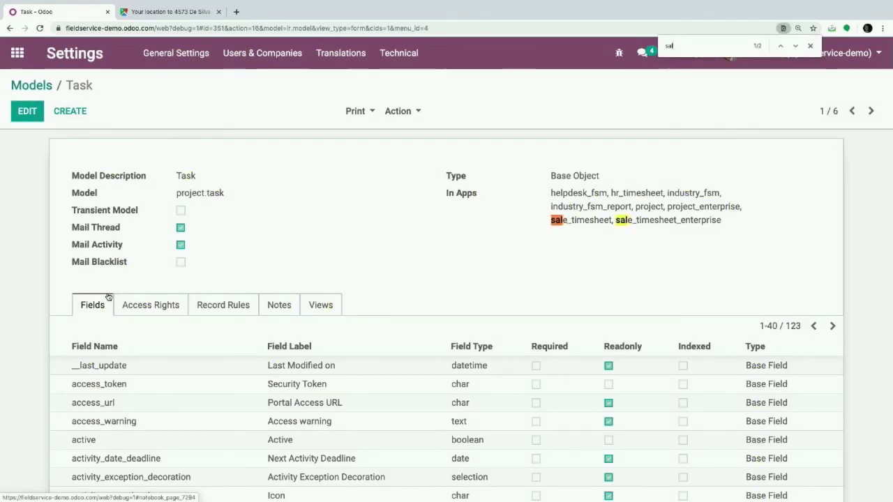
{"action": "scroll", "coordinate": [230, 489], "scroll_direction": "down", "scroll_amount": 10}
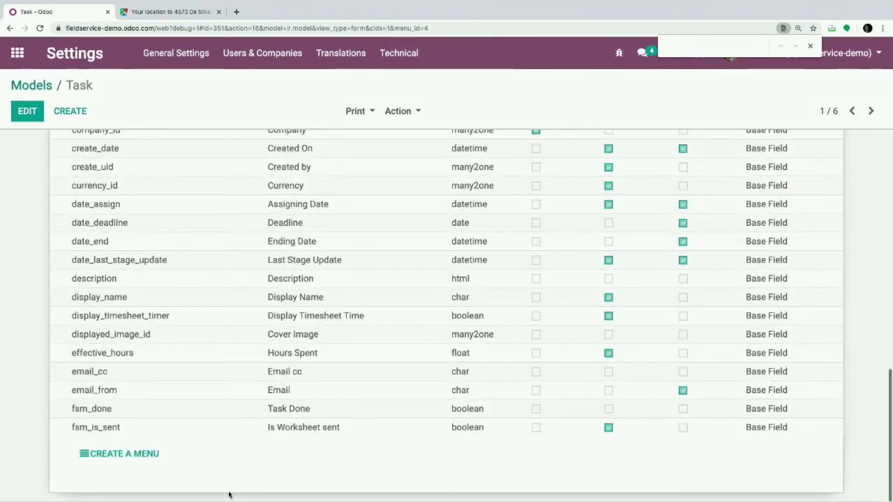
{"action": "scroll", "coordinate": [225, 472], "scroll_direction": "up", "scroll_amount": 10}
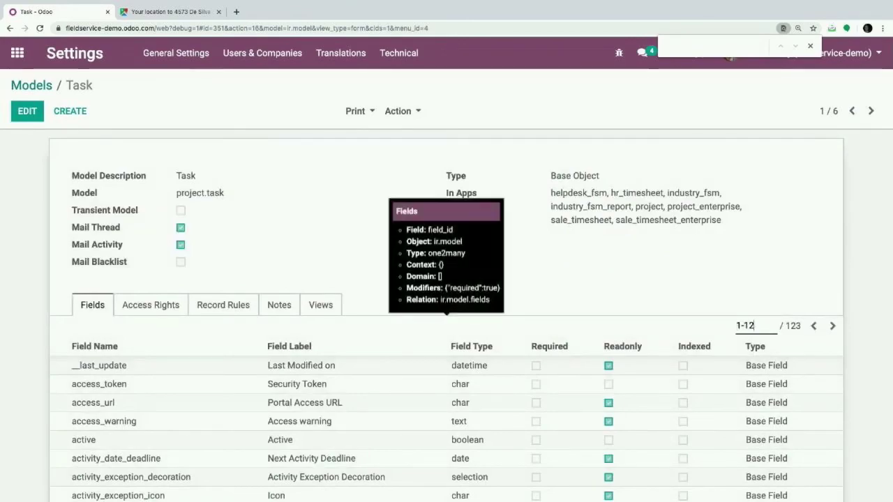
{"action": "scroll", "coordinate": [643, 376], "scroll_direction": "down", "scroll_amount": 15}
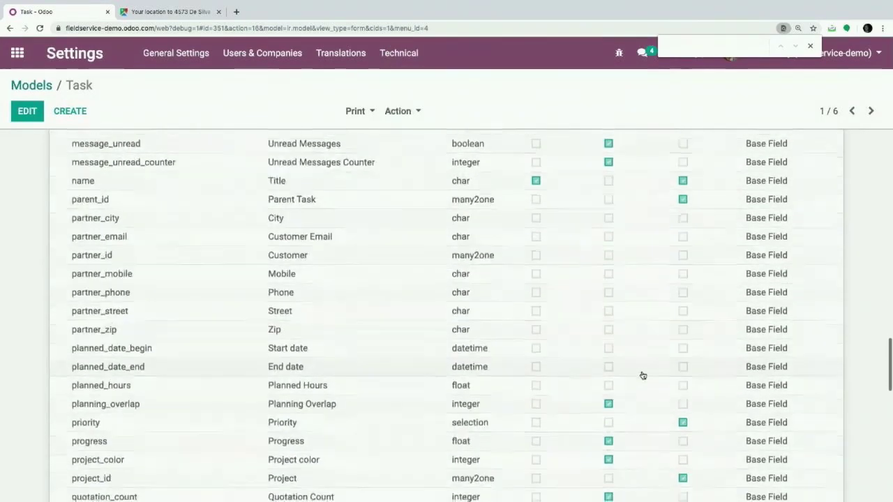
{"action": "scroll", "coordinate": [642, 376], "scroll_direction": "up", "scroll_amount": 2}
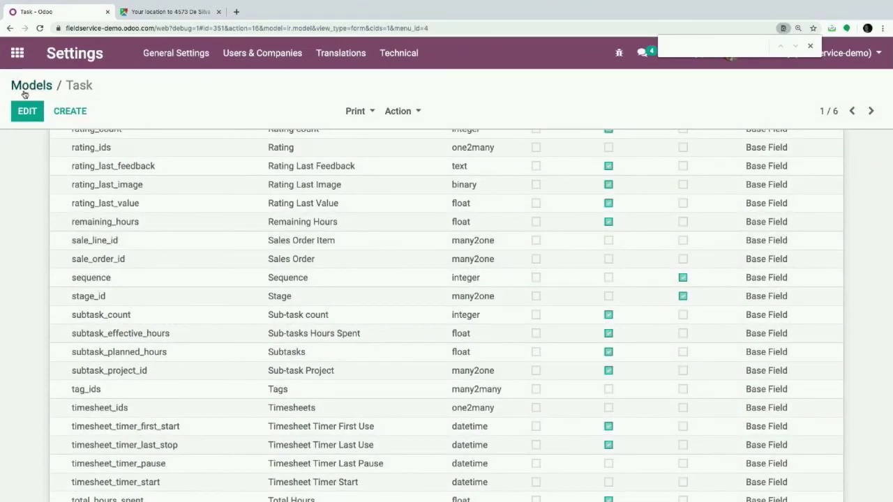
{"action": "scroll", "coordinate": [183, 351], "scroll_direction": "down", "scroll_amount": 5}
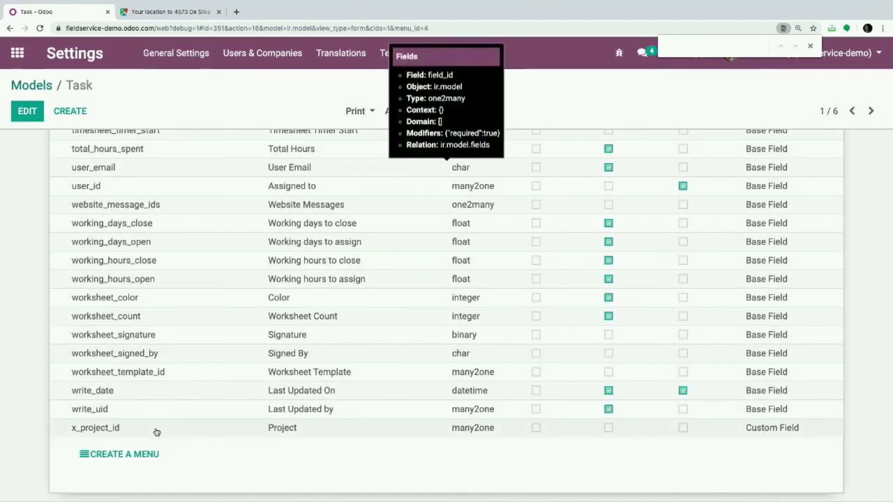
Edit the Task model's x_project_id field, set its related field to sale_line_id.x_studio_field_TQPnY and save it
{"action": "left_click", "coordinate": [29, 117]}
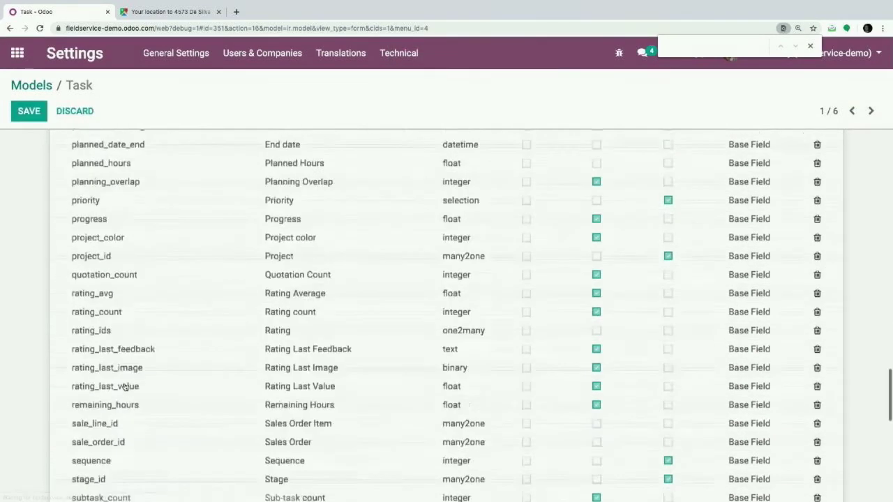
{"action": "scroll", "coordinate": [124, 391], "scroll_direction": "down", "scroll_amount": 8}
{"action": "left_click", "coordinate": [112, 410]}
{"action": "scroll", "coordinate": [233, 404], "scroll_direction": "down", "scroll_amount": 2}
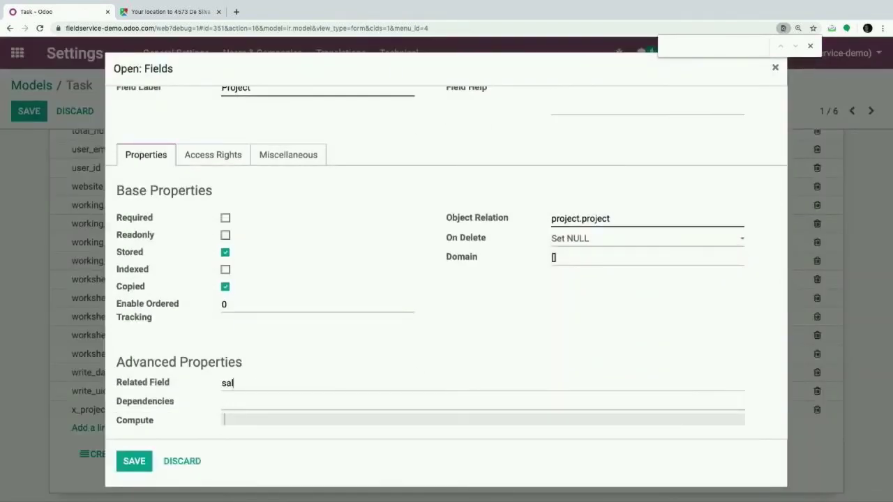
{"action": "type", "text": "id.x_studio_field_TQPrY"}
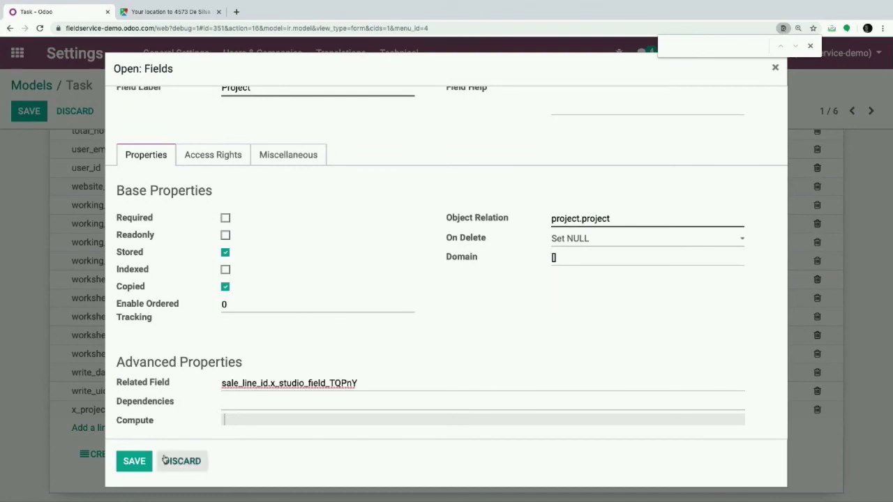
{"action": "left_click", "coordinate": [132, 462]}
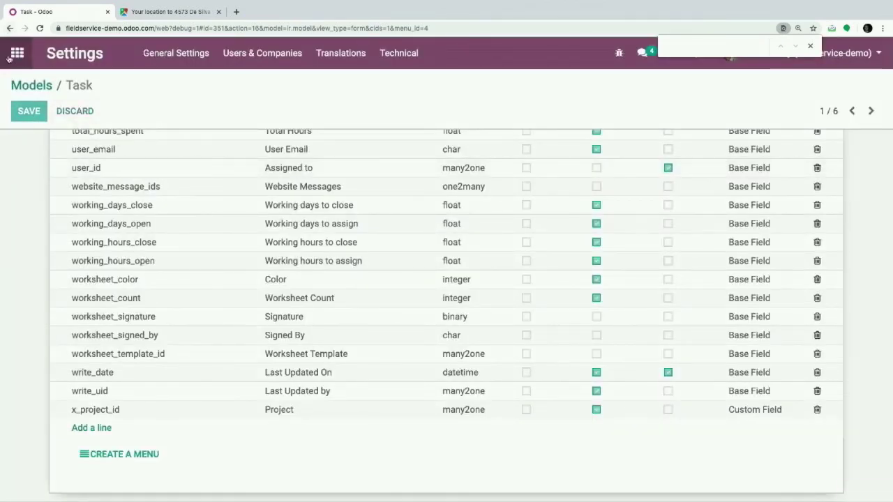
Go to the sales orders, create a new quotation and select the customer
{"action": "left_click", "coordinate": [12, 56]}
{"action": "type", "text": "order"}
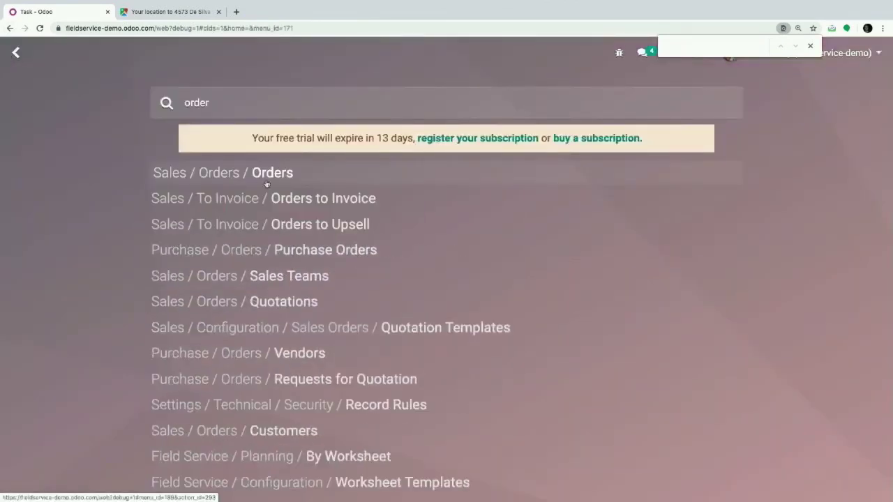
{"action": "left_click", "coordinate": [267, 183]}
{"action": "left_click", "coordinate": [35, 111]}
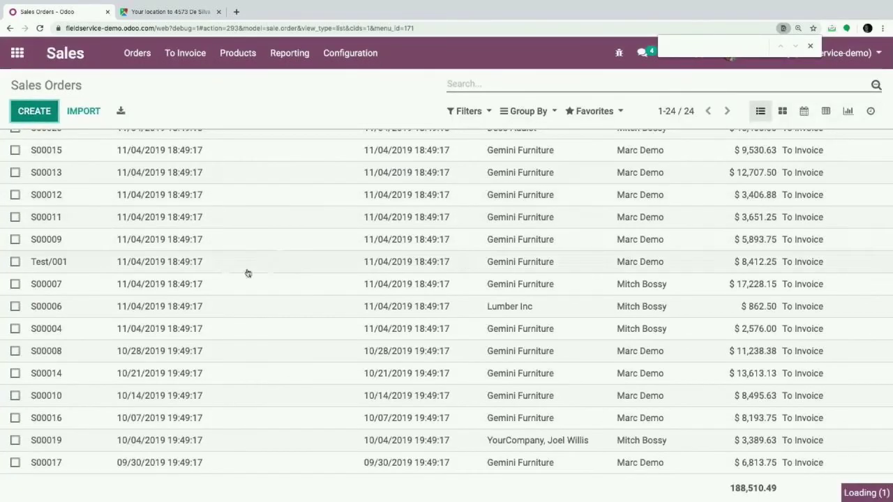
{"action": "left_click", "coordinate": [208, 268]}
{"action": "left_click", "coordinate": [210, 287]}
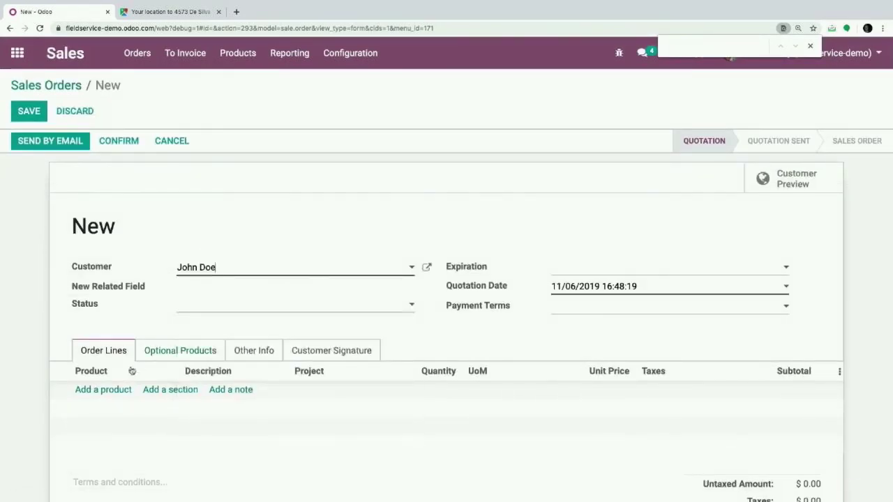
Add the Repair Service product as an order line on the new quotation
{"action": "left_click", "coordinate": [98, 390]}
{"action": "type", "text": "repa"}
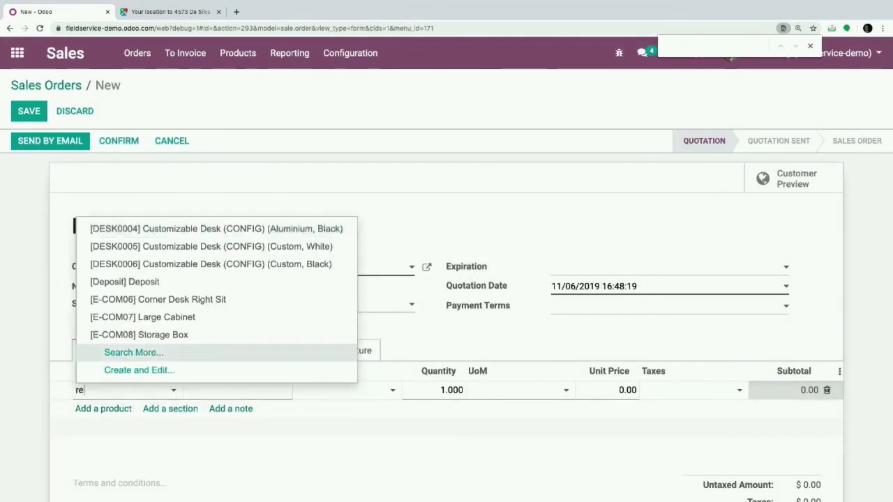
{"action": "left_click", "coordinate": [171, 428]}
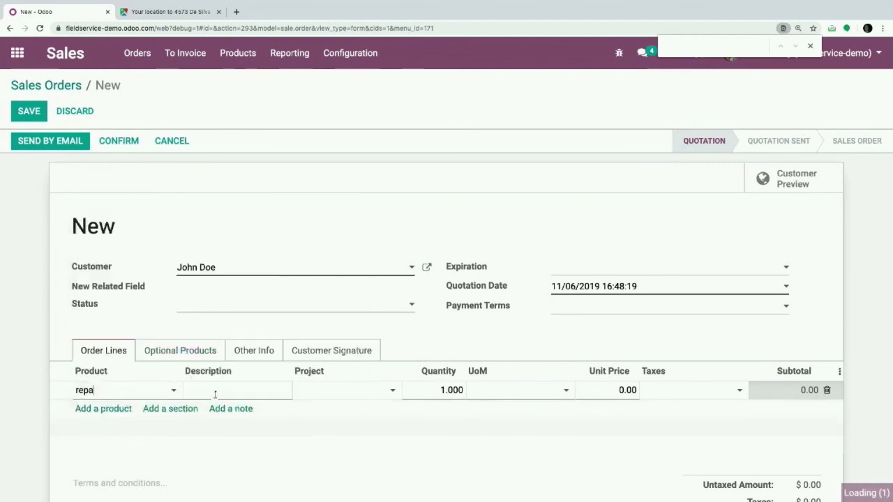
Open the Repair Service product from the order line and set its service tracking to create a task in the existing project Office Design
{"action": "left_click", "coordinate": [177, 391]}
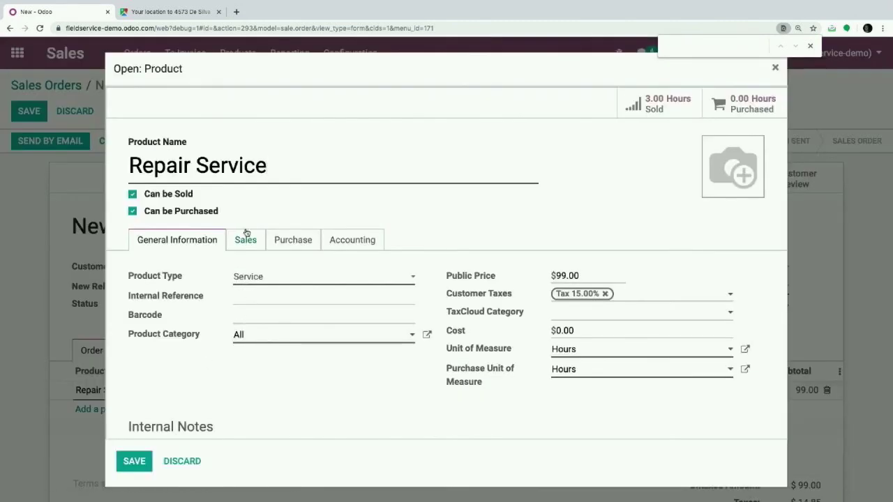
{"action": "left_click", "coordinate": [246, 239]}
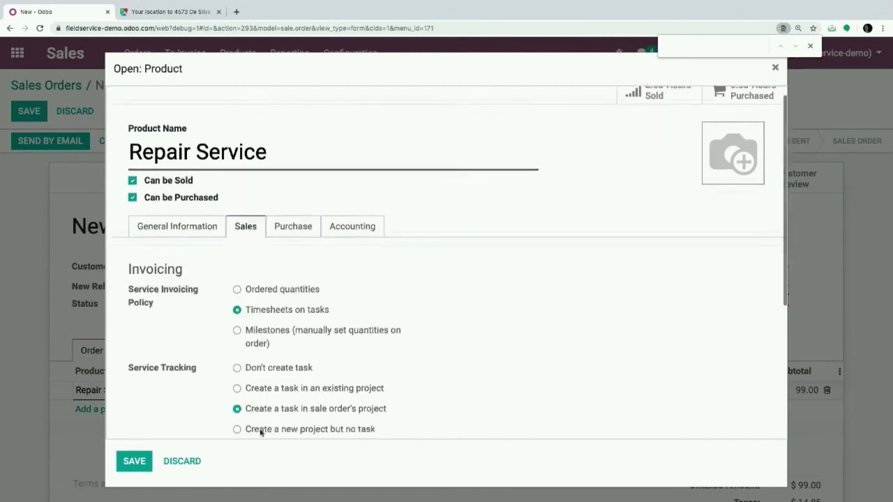
{"action": "scroll", "coordinate": [258, 429], "scroll_direction": "down", "scroll_amount": 1}
{"action": "left_click", "coordinate": [322, 359]}
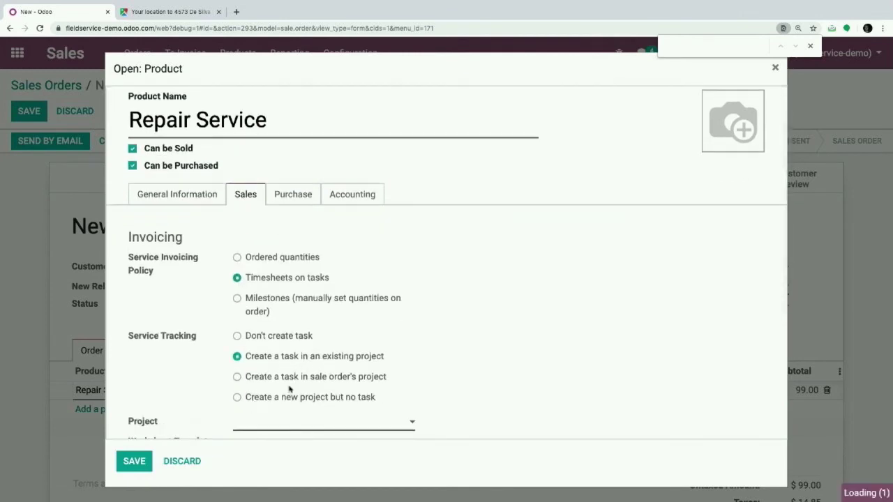
{"action": "left_click", "coordinate": [295, 424]}
{"action": "left_click", "coordinate": [315, 348]}
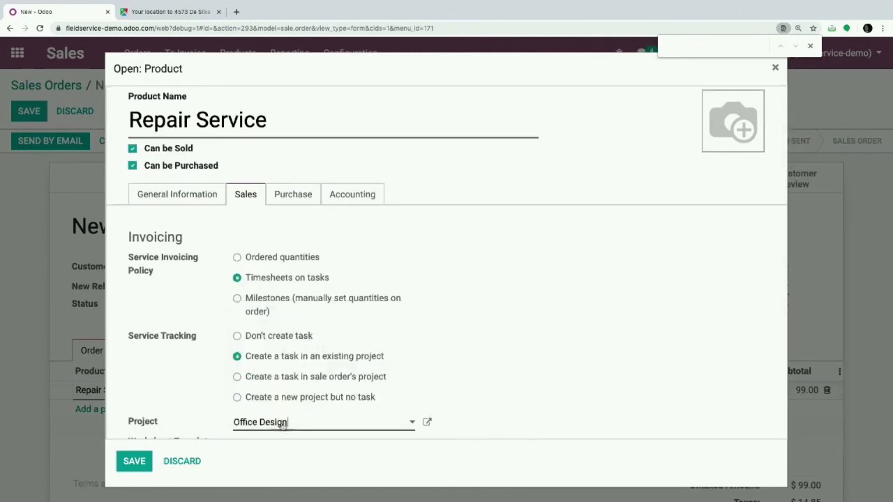
Save the Repair Service product, assign project DPC - S00021 to the order line and save the quotation
{"action": "left_click", "coordinate": [134, 461]}
{"action": "left_click", "coordinate": [321, 392]}
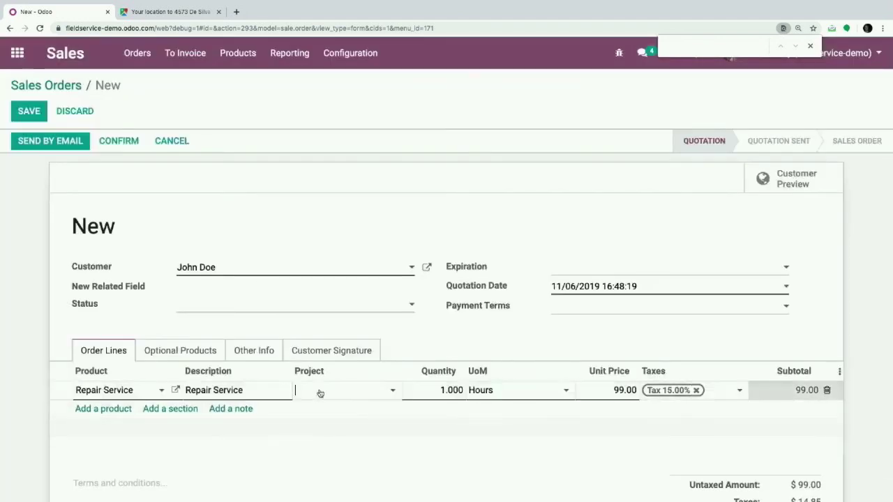
{"action": "left_click", "coordinate": [335, 392]}
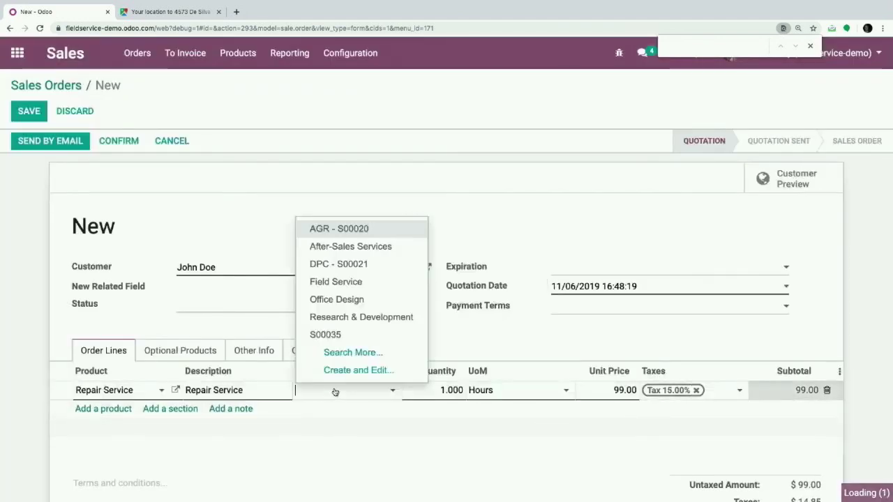
{"action": "left_click", "coordinate": [384, 263]}
{"action": "left_click", "coordinate": [25, 111]}
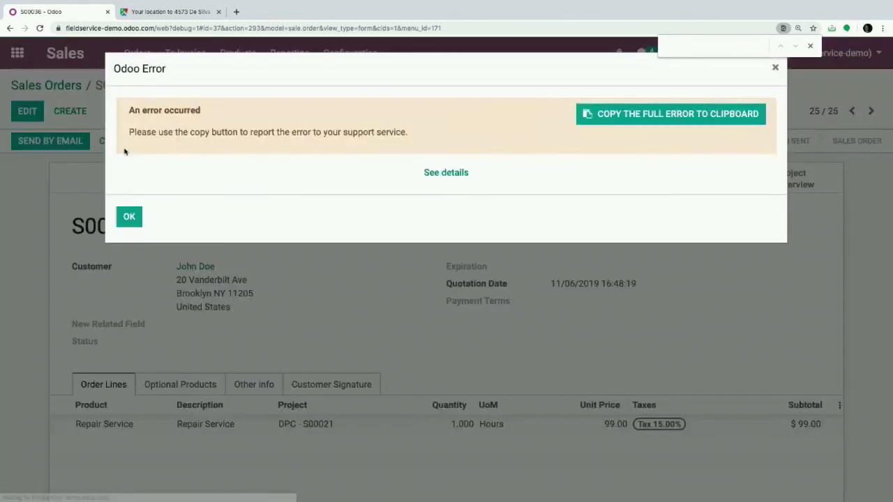
Expand the error details, examine the end of the traceback and dismiss the error
{"action": "left_click", "coordinate": [446, 173]}
{"action": "scroll", "coordinate": [442, 323], "scroll_direction": "down", "scroll_amount": 10}
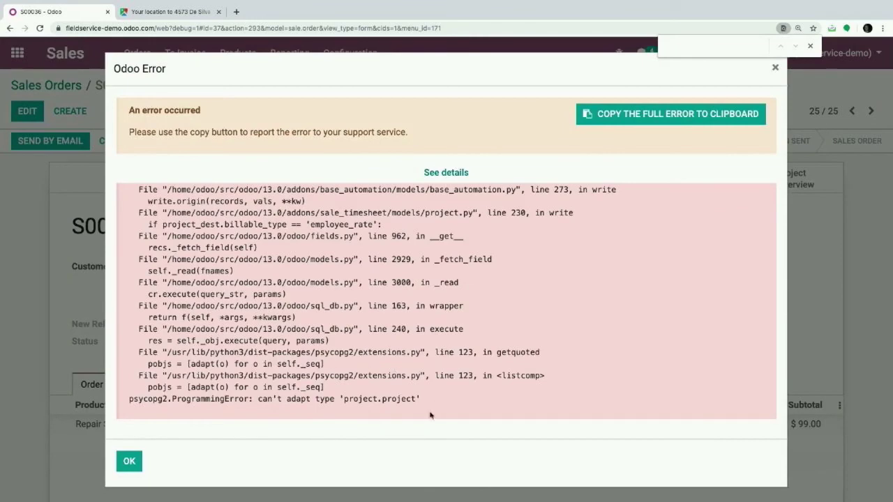
{"action": "left_click_drag", "start_coordinate": [437, 406], "coordinate": [311, 329]}
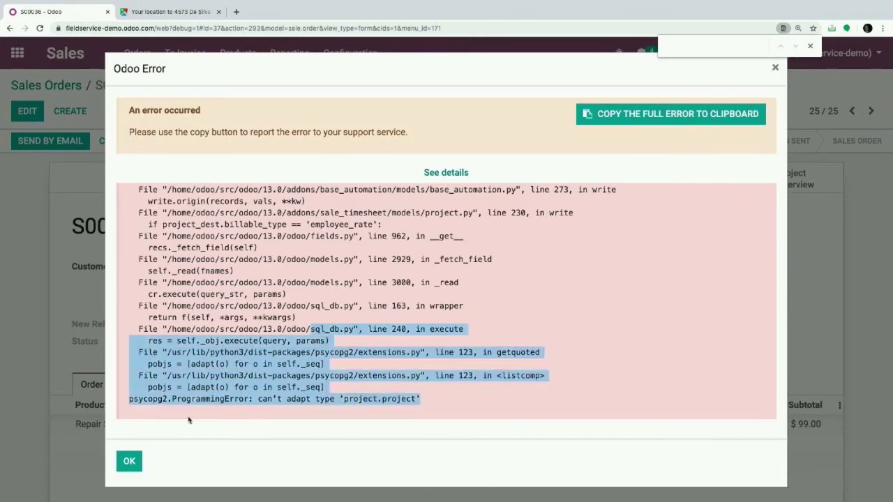
{"action": "left_click", "coordinate": [129, 461]}
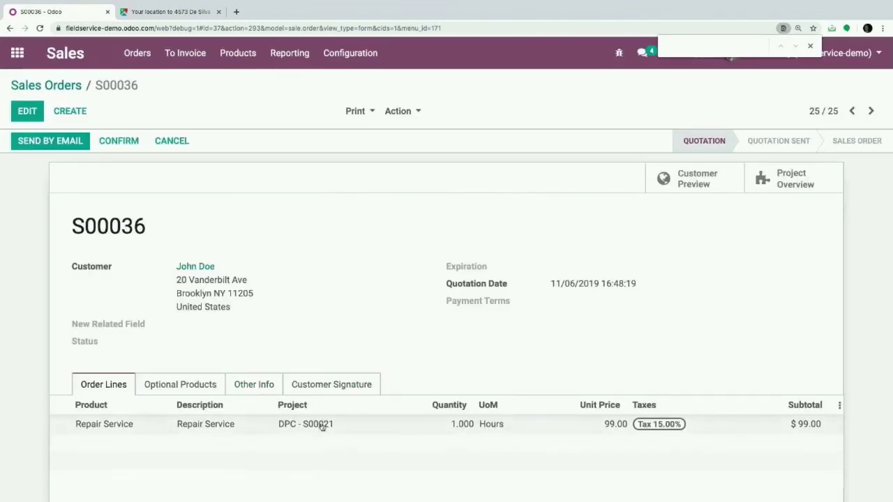
Search the application menu for "automat" and open the Automated Actions under Settings
{"action": "mouse_move", "coordinate": [316, 427]}
{"action": "left_click", "coordinate": [18, 52]}
{"action": "type", "text": "mode"}
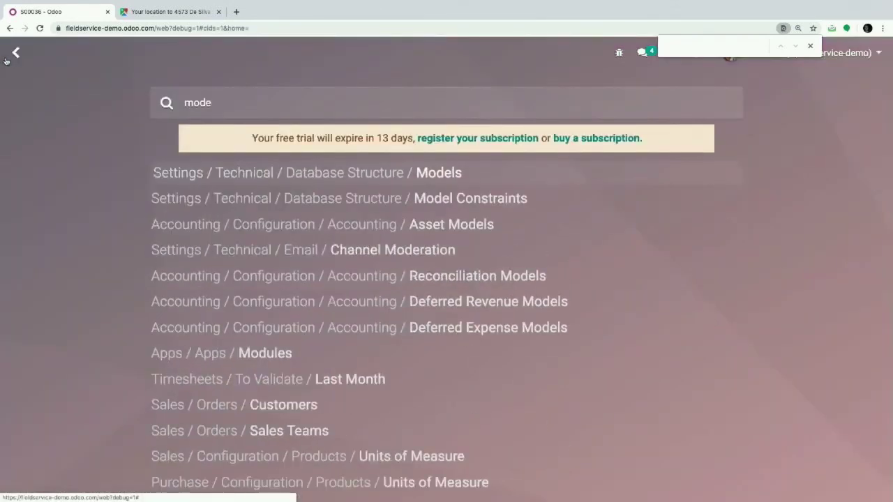
{"action": "key", "text": "BackSpace"}
{"action": "key", "text": "BackSpace"}
{"action": "key", "text": "BackSpace"}
{"action": "key", "text": "BackSpace"}
{"action": "type", "text": "automat"}
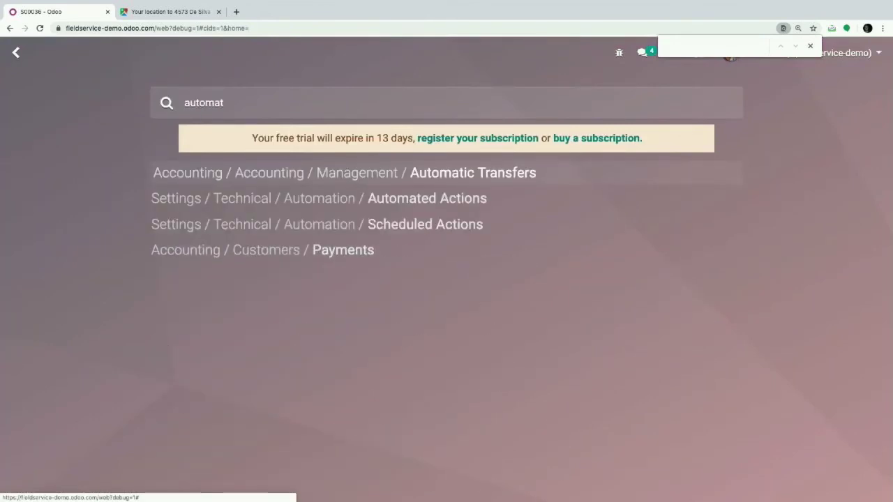
{"action": "key", "text": "Down"}
{"action": "key", "text": "Return"}
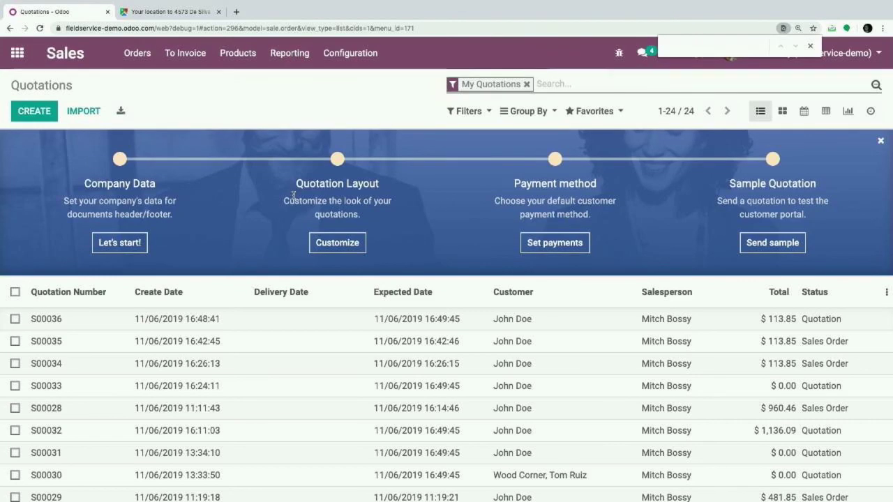
Open the Orders to Invoice, group them by customer and expand the Gemini Furniture group
{"action": "left_click", "coordinate": [183, 60]}
{"action": "left_click", "coordinate": [202, 82]}
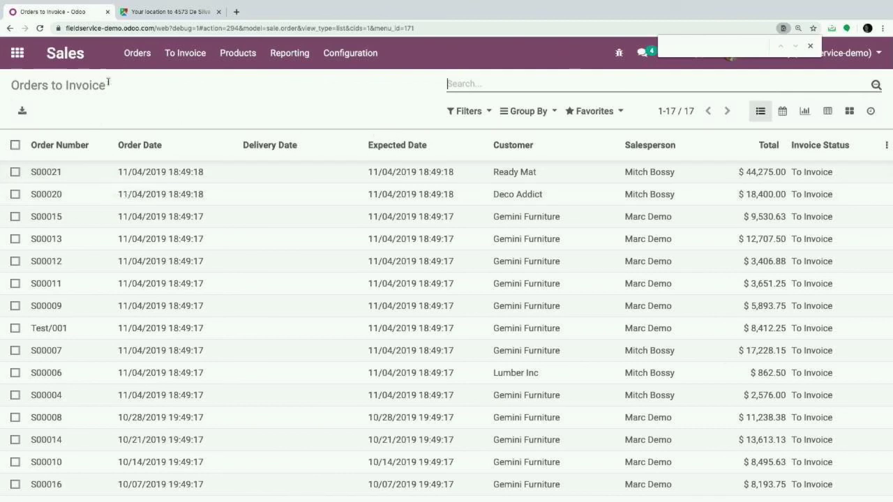
{"action": "left_click", "coordinate": [519, 111]}
{"action": "left_click", "coordinate": [528, 150]}
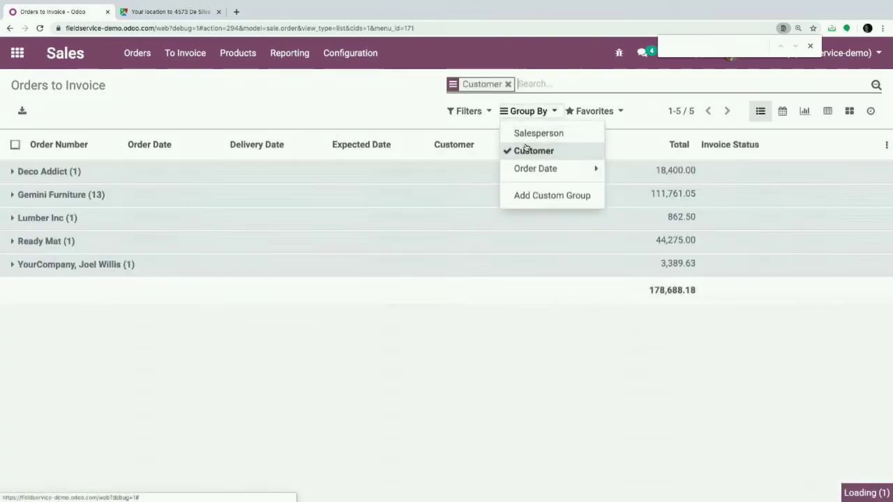
{"action": "left_click", "coordinate": [283, 195]}
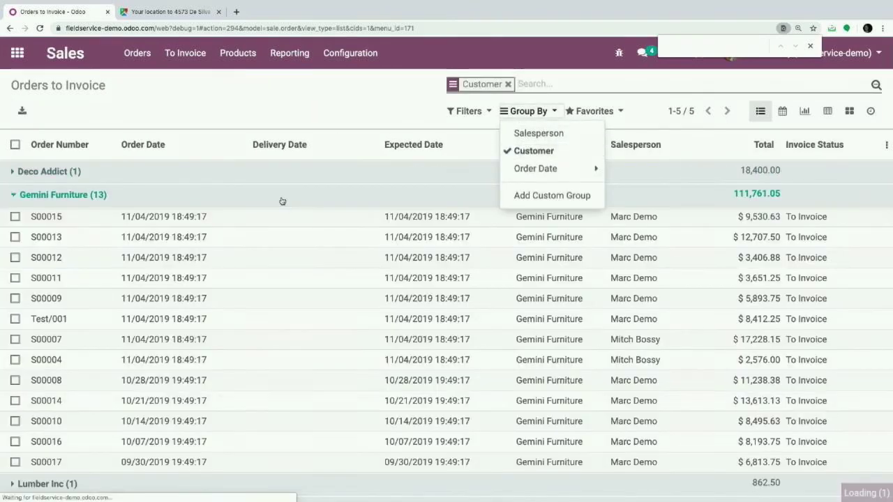
Select all the expanded Gemini Furniture orders, then create and view their invoices
{"action": "left_click", "coordinate": [15, 145]}
{"action": "left_click", "coordinate": [398, 111]}
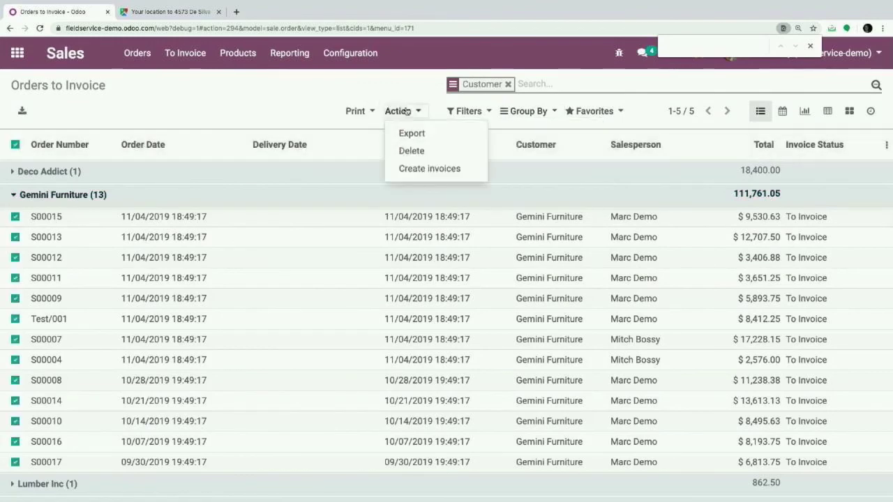
{"action": "left_click", "coordinate": [423, 169]}
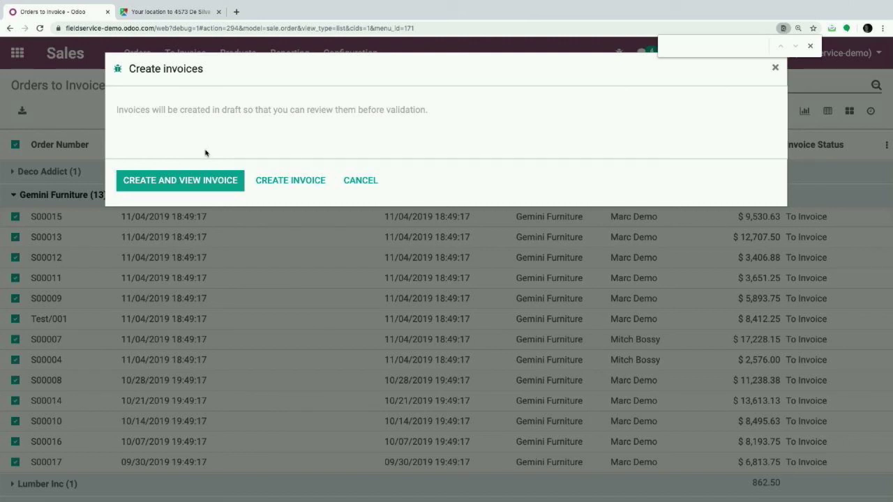
{"action": "left_click", "coordinate": [178, 183]}
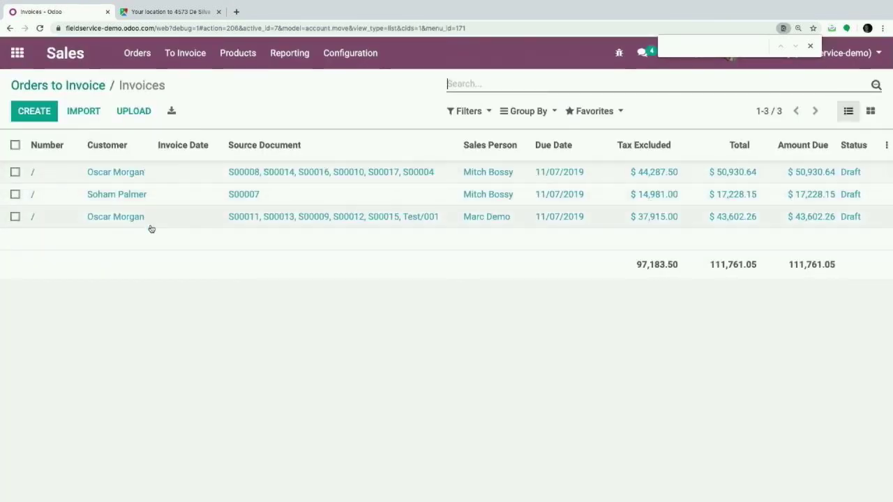
Open the first draft invoice, covering S00008 and S00014 among others, and review its invoice lines
{"action": "left_click", "coordinate": [151, 173]}
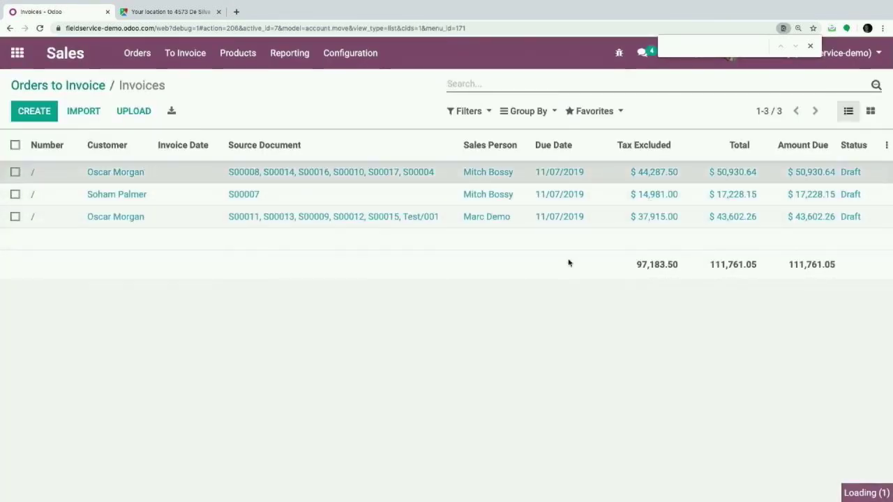
{"action": "scroll", "coordinate": [550, 299], "scroll_direction": "down", "scroll_amount": 1}
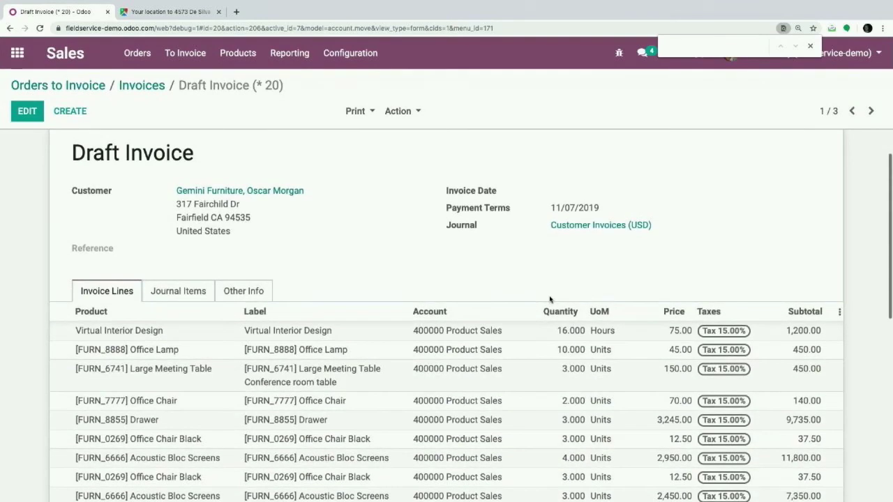
{"action": "scroll", "coordinate": [550, 300], "scroll_direction": "down", "scroll_amount": 6}
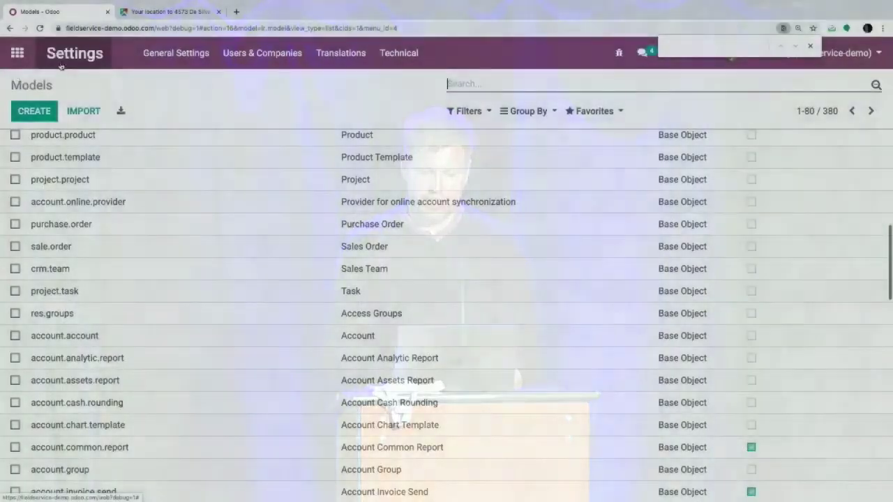
Search the technical models list for "sale,order"
{"action": "type", "text": "sale_"}
{"action": "type", "text": "order"}
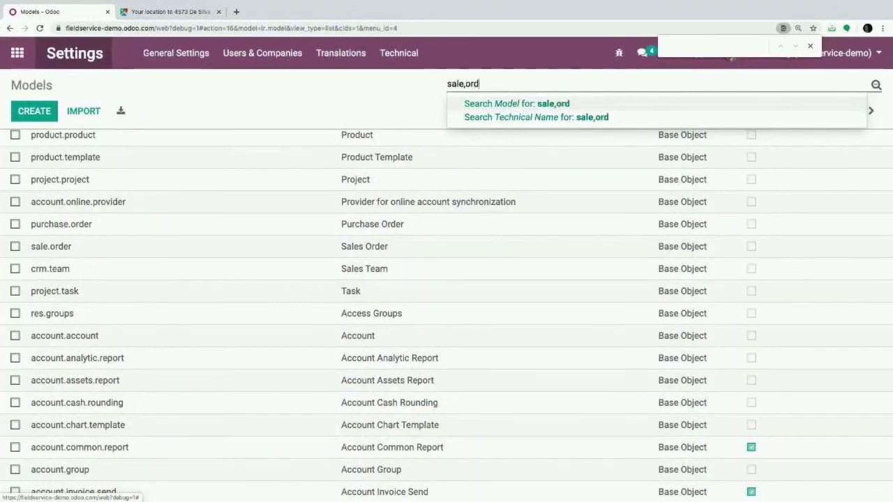
{"action": "key", "text": "Return"}
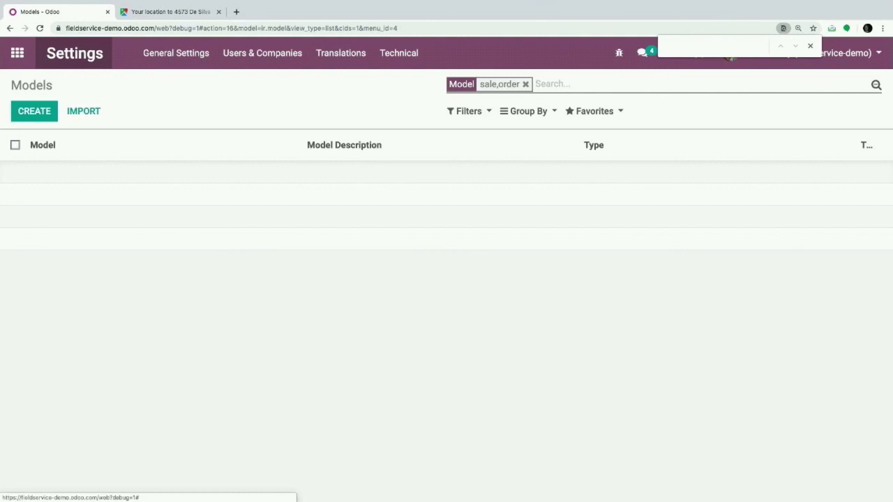
Go to the sales orders and open the form of order S00035 in Studio
{"action": "left_click", "coordinate": [17, 53]}
{"action": "type", "text": "or"}
{"action": "key", "text": "Return"}
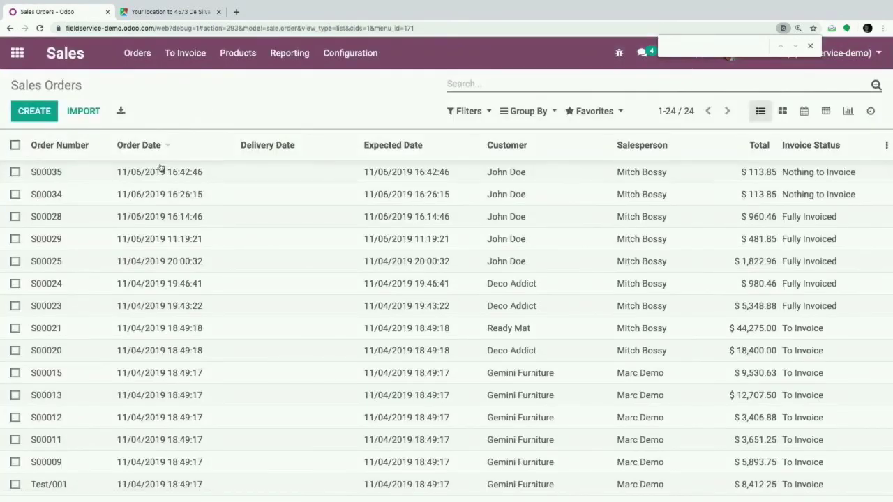
{"action": "key", "text": "Return"}
{"action": "left_click", "coordinate": [810, 46]}
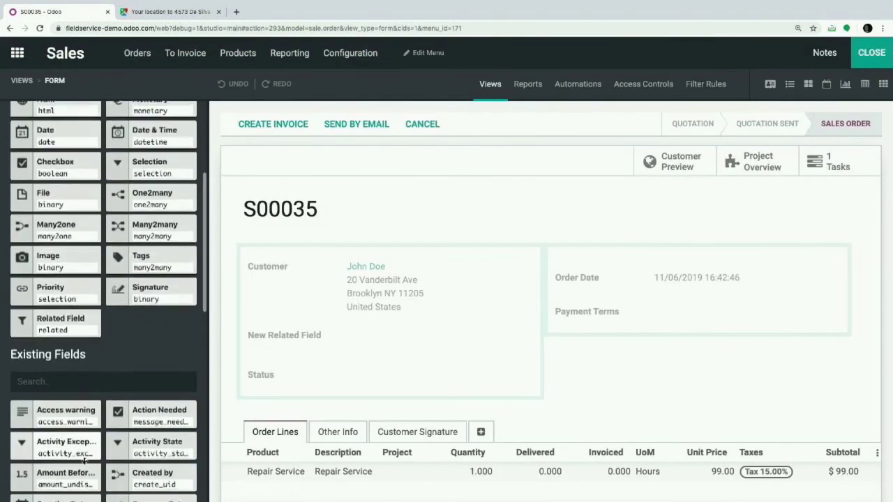
Look for "rental" among the existing fields of the sales order form and leave Studio
{"action": "key", "text": "ctrl+f"}
{"action": "type", "text": "rental"}
{"action": "scroll", "coordinate": [84, 460], "scroll_direction": "down", "scroll_amount": 5}
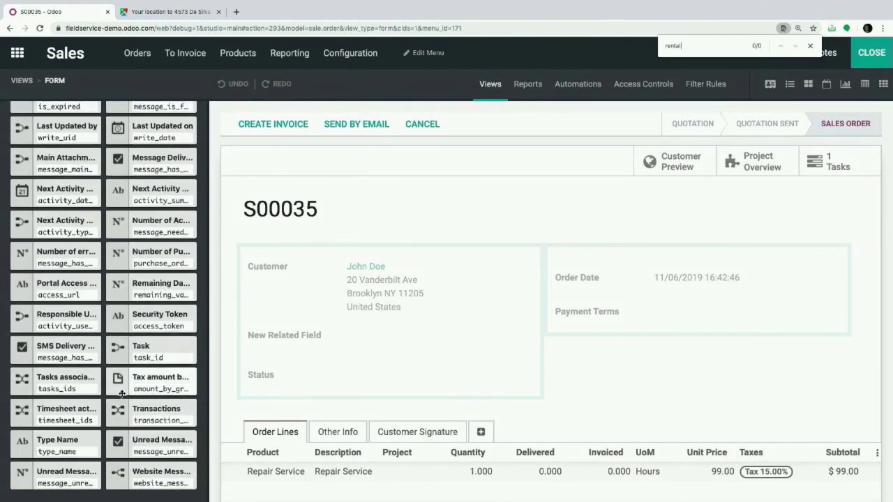
{"action": "scroll", "coordinate": [139, 349], "scroll_direction": "up", "scroll_amount": 1}
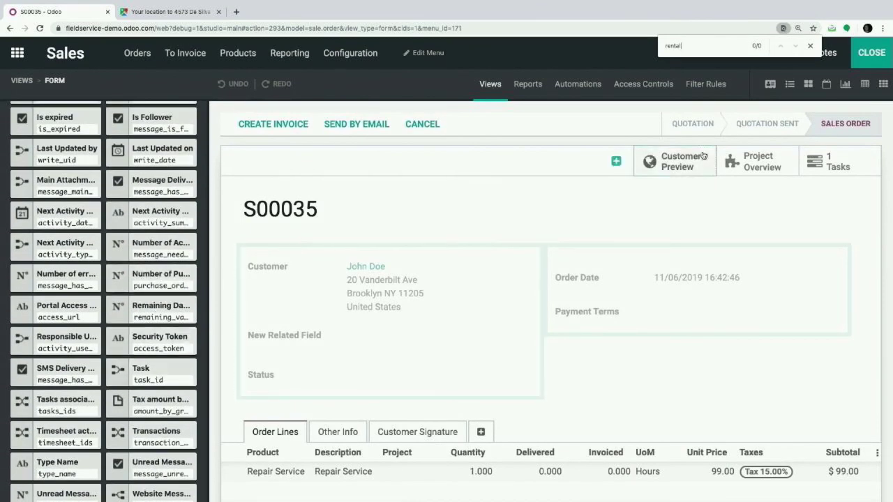
{"action": "left_click", "coordinate": [810, 46]}
{"action": "left_click", "coordinate": [872, 53]}
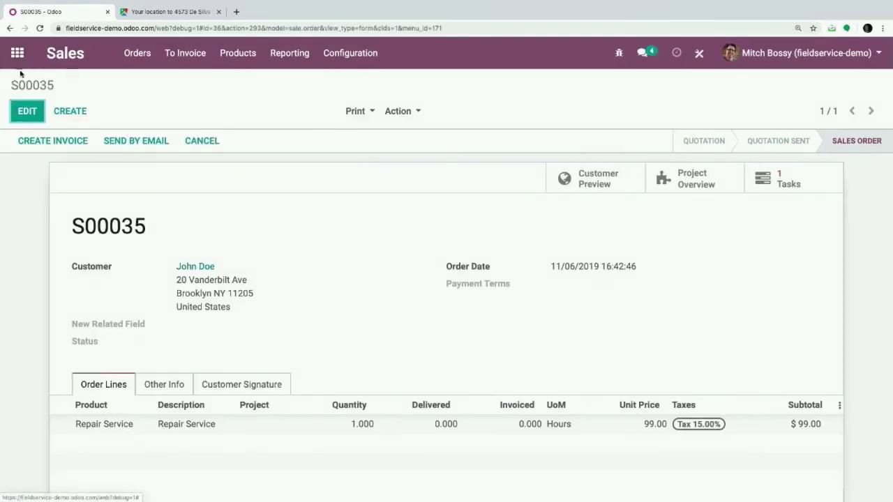
Go to the technical Models list and filter it by the model sale.order
{"action": "left_click", "coordinate": [17, 53]}
{"action": "type", "text": "odels"}
{"action": "key", "text": "Return"}
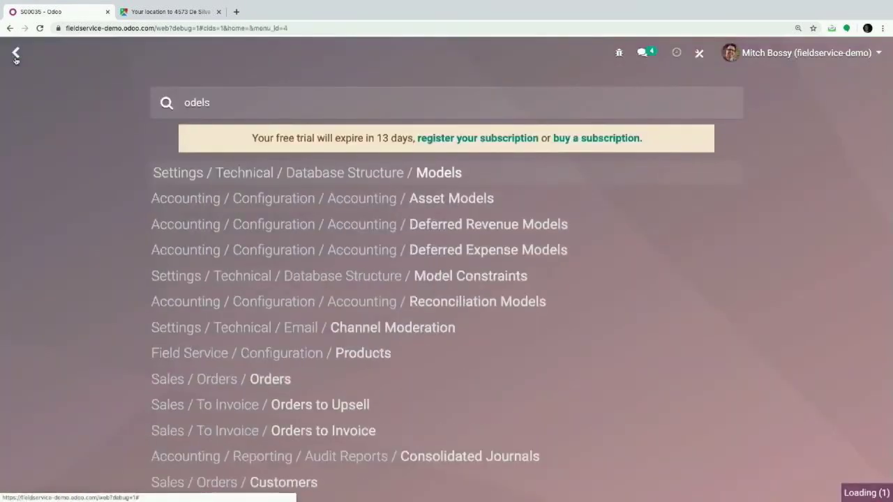
{"action": "type", "text": "sale.order"}
{"action": "key", "text": "Return"}
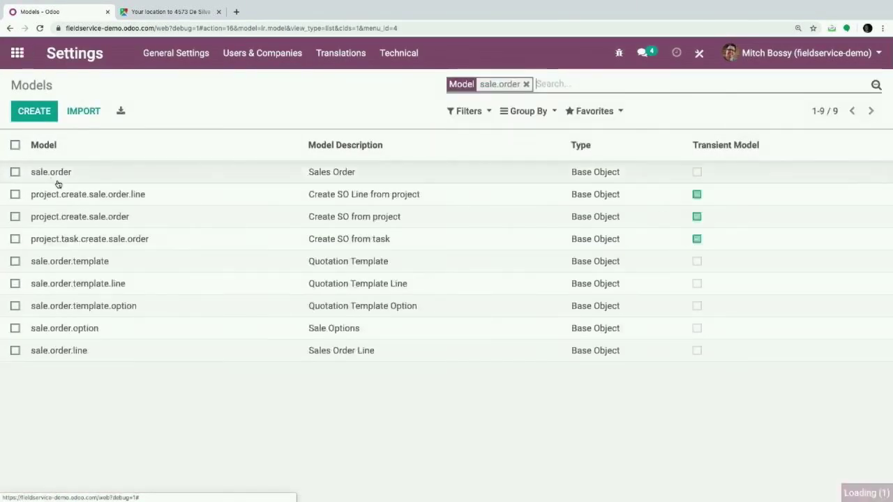
Open the Sales Order model, search its fields for "rent" and clear the search text
{"action": "key", "text": "ctrl+f"}
{"action": "scroll", "coordinate": [365, 225], "scroll_direction": "down", "scroll_amount": 5}
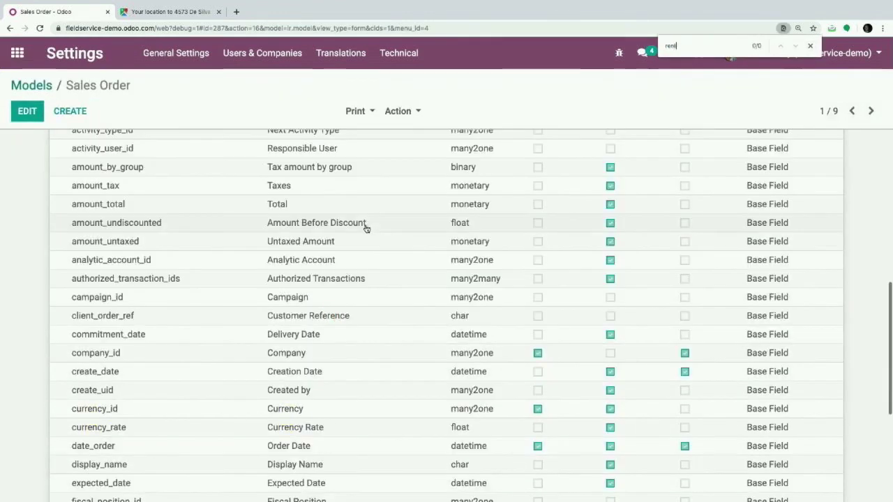
{"action": "type", "text": "ren"}
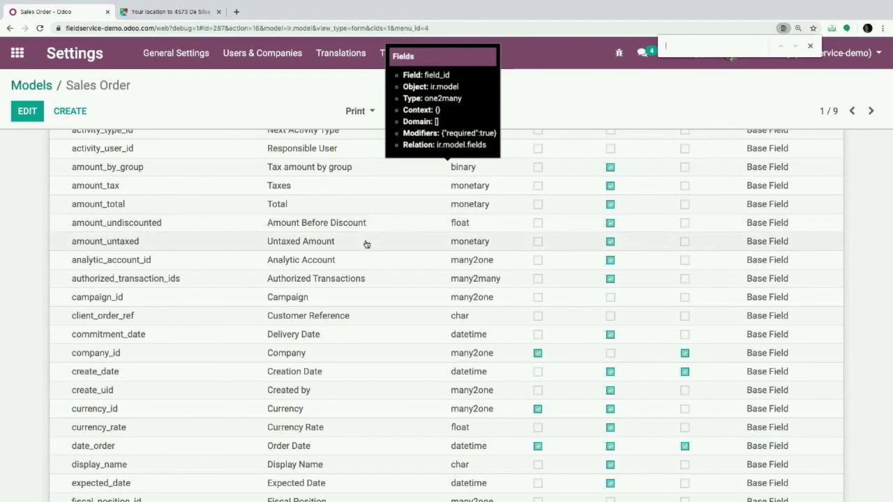
{"action": "key", "text": "BackSpace"}
{"action": "key", "text": "BackSpace"}
{"action": "key", "text": "BackSpace"}
Set the Sales Order model's field list range to 1-93 so all fields are listed
{"action": "scroll", "coordinate": [794, 313], "scroll_direction": "up", "scroll_amount": 5}
{"action": "left_click", "coordinate": [778, 326]}
{"action": "key", "text": "BackSpace"}
{"action": "key", "text": "BackSpace"}
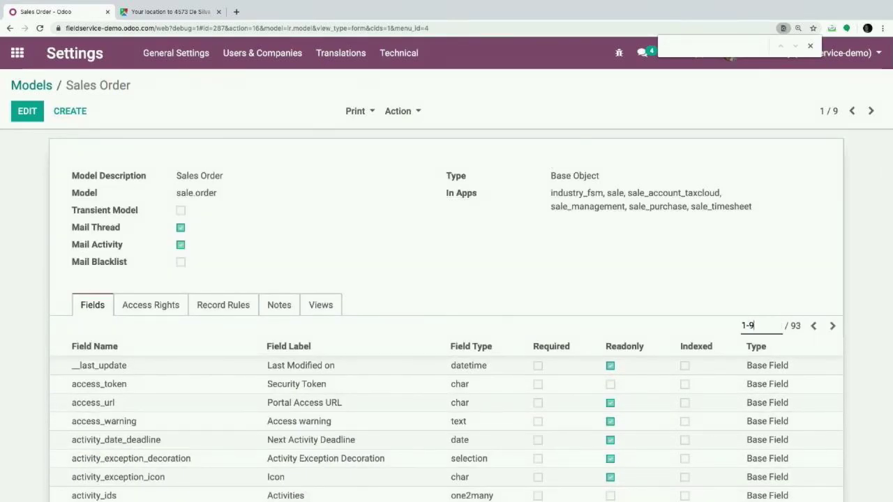
{"action": "type", "text": "93"}
{"action": "key", "text": "Return"}
Search the full Sales Order field list for "rent" and "is", clear the search and scan the fields for a rental field
{"action": "scroll", "coordinate": [710, 392], "scroll_direction": "down", "scroll_amount": 10}
{"action": "scroll", "coordinate": [711, 393], "scroll_direction": "down", "scroll_amount": 5}
{"action": "scroll", "coordinate": [710, 391], "scroll_direction": "up", "scroll_amount": 15}
{"action": "type", "text": "r"}
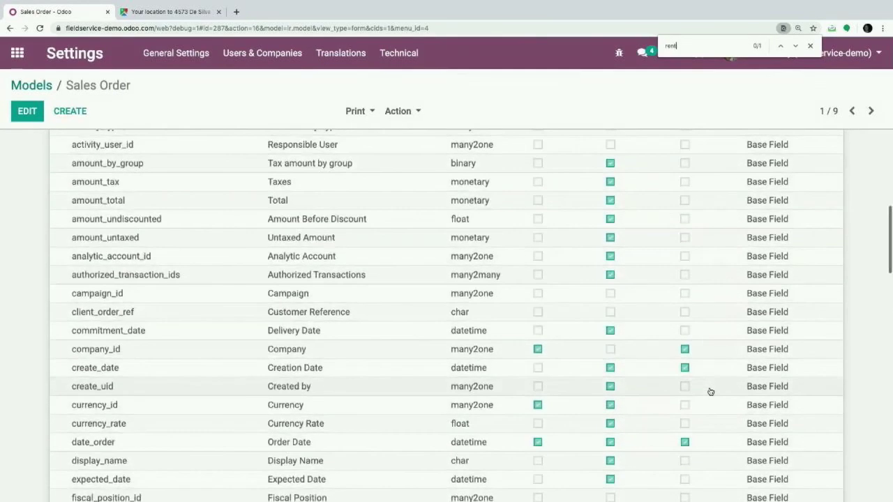
{"action": "key", "text": "BackSpace"}
{"action": "type", "text": "is r"}
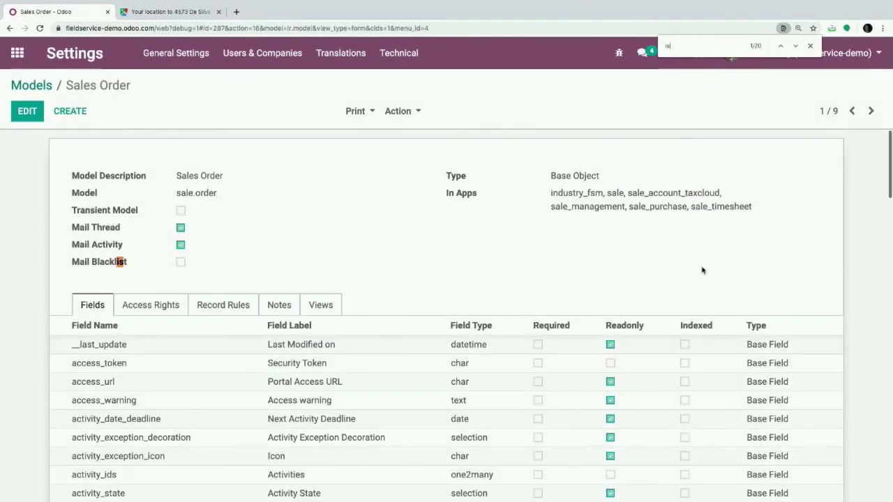
{"action": "key", "text": "BackSpace"}
{"action": "key", "text": "BackSpace"}
{"action": "key", "text": "BackSpace"}
{"action": "key", "text": "BackSpace"}
{"action": "type", "text": "rent"}
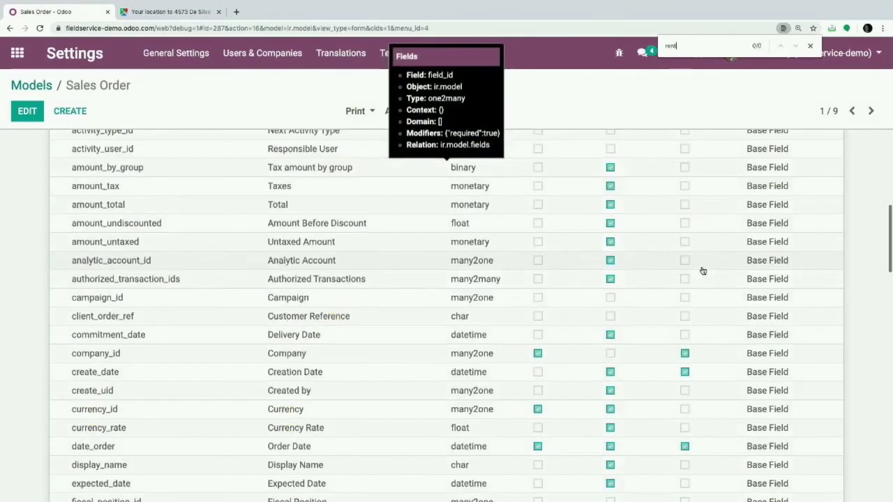
{"action": "key", "text": "BackSpace"}
{"action": "key", "text": "BackSpace"}
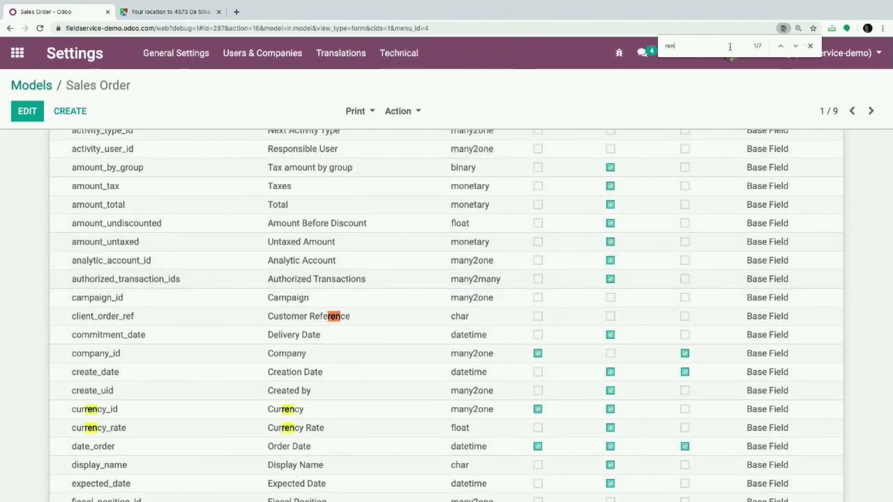
{"action": "key", "text": "BackSpace"}
{"action": "key", "text": "BackSpace"}
{"action": "scroll", "coordinate": [509, 268], "scroll_direction": "down", "scroll_amount": 12}
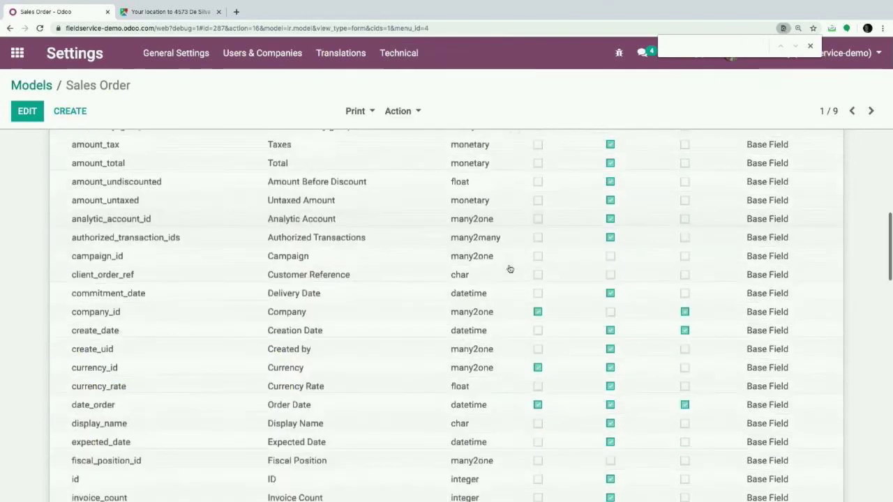